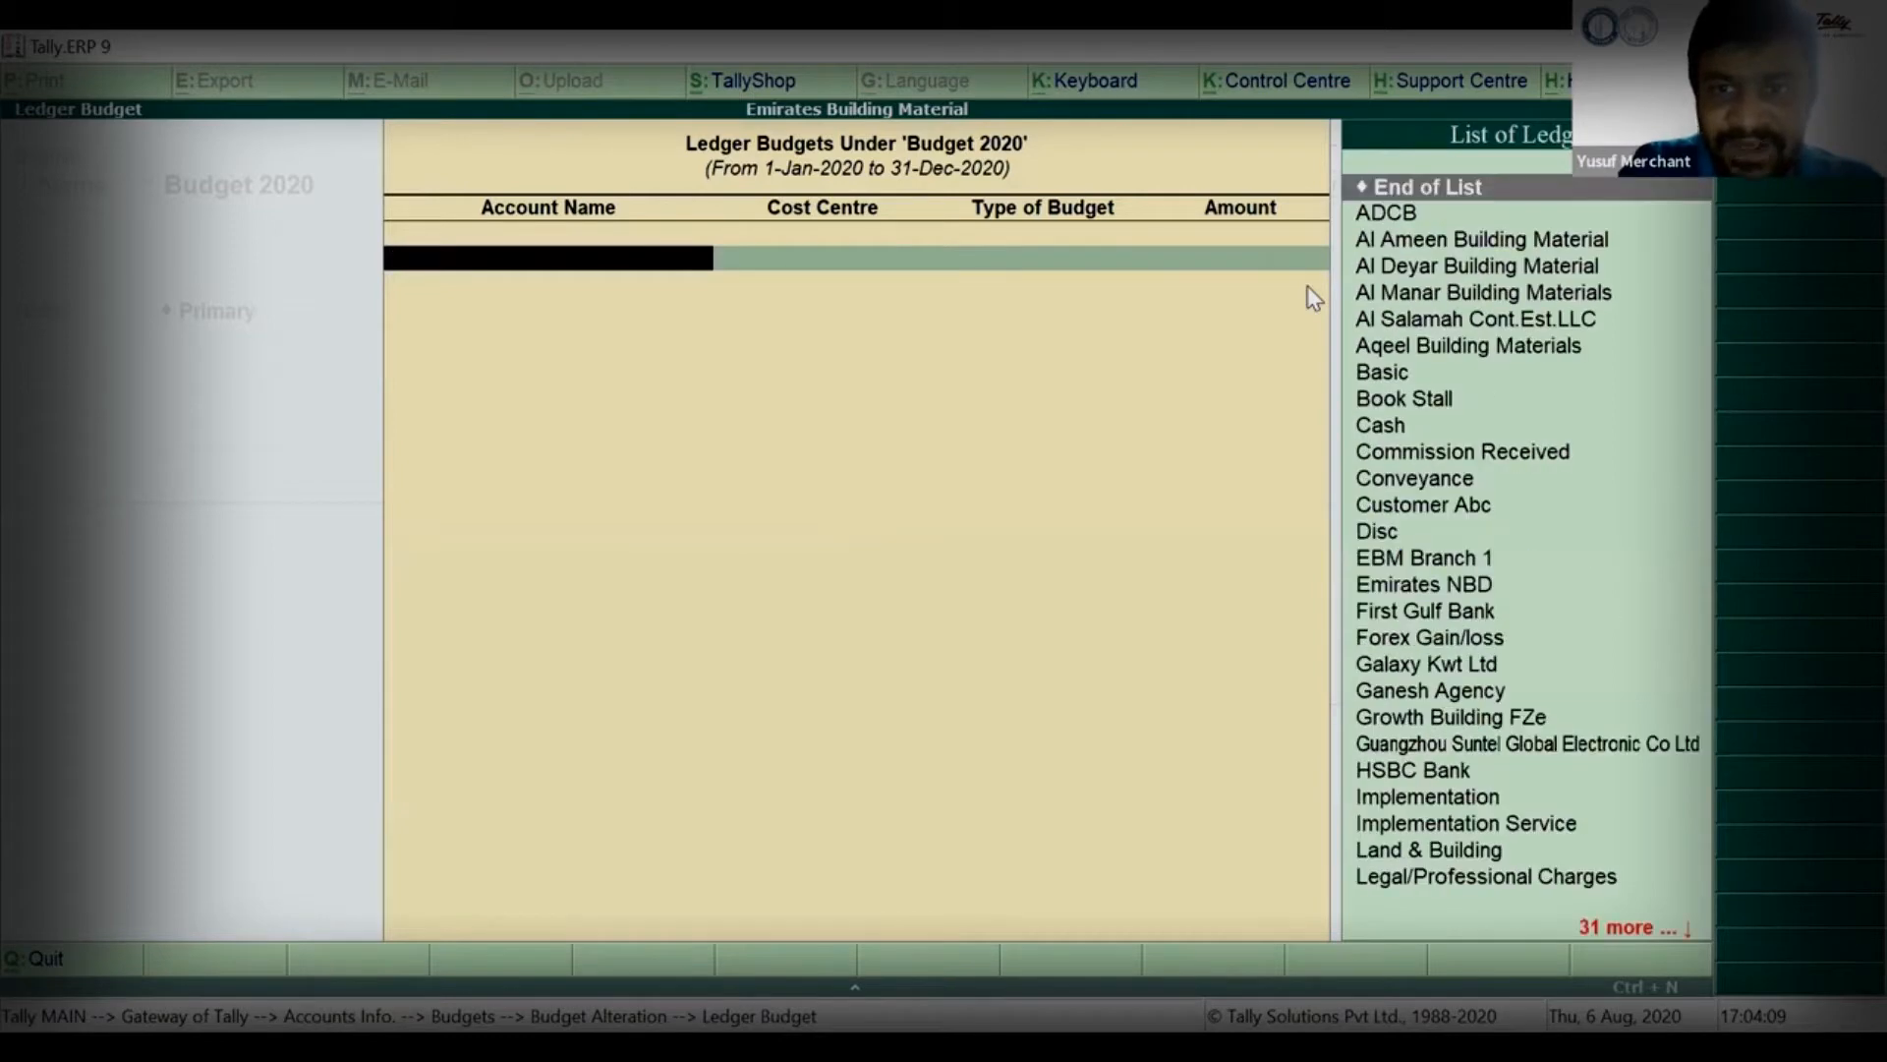
Add a Salary ledger line to Budget 2020 with cost centre Not Applicable, budget type On Closing Balance and amount 30,000.
key("Down")
key("Down")
key("Up")
key("Return")
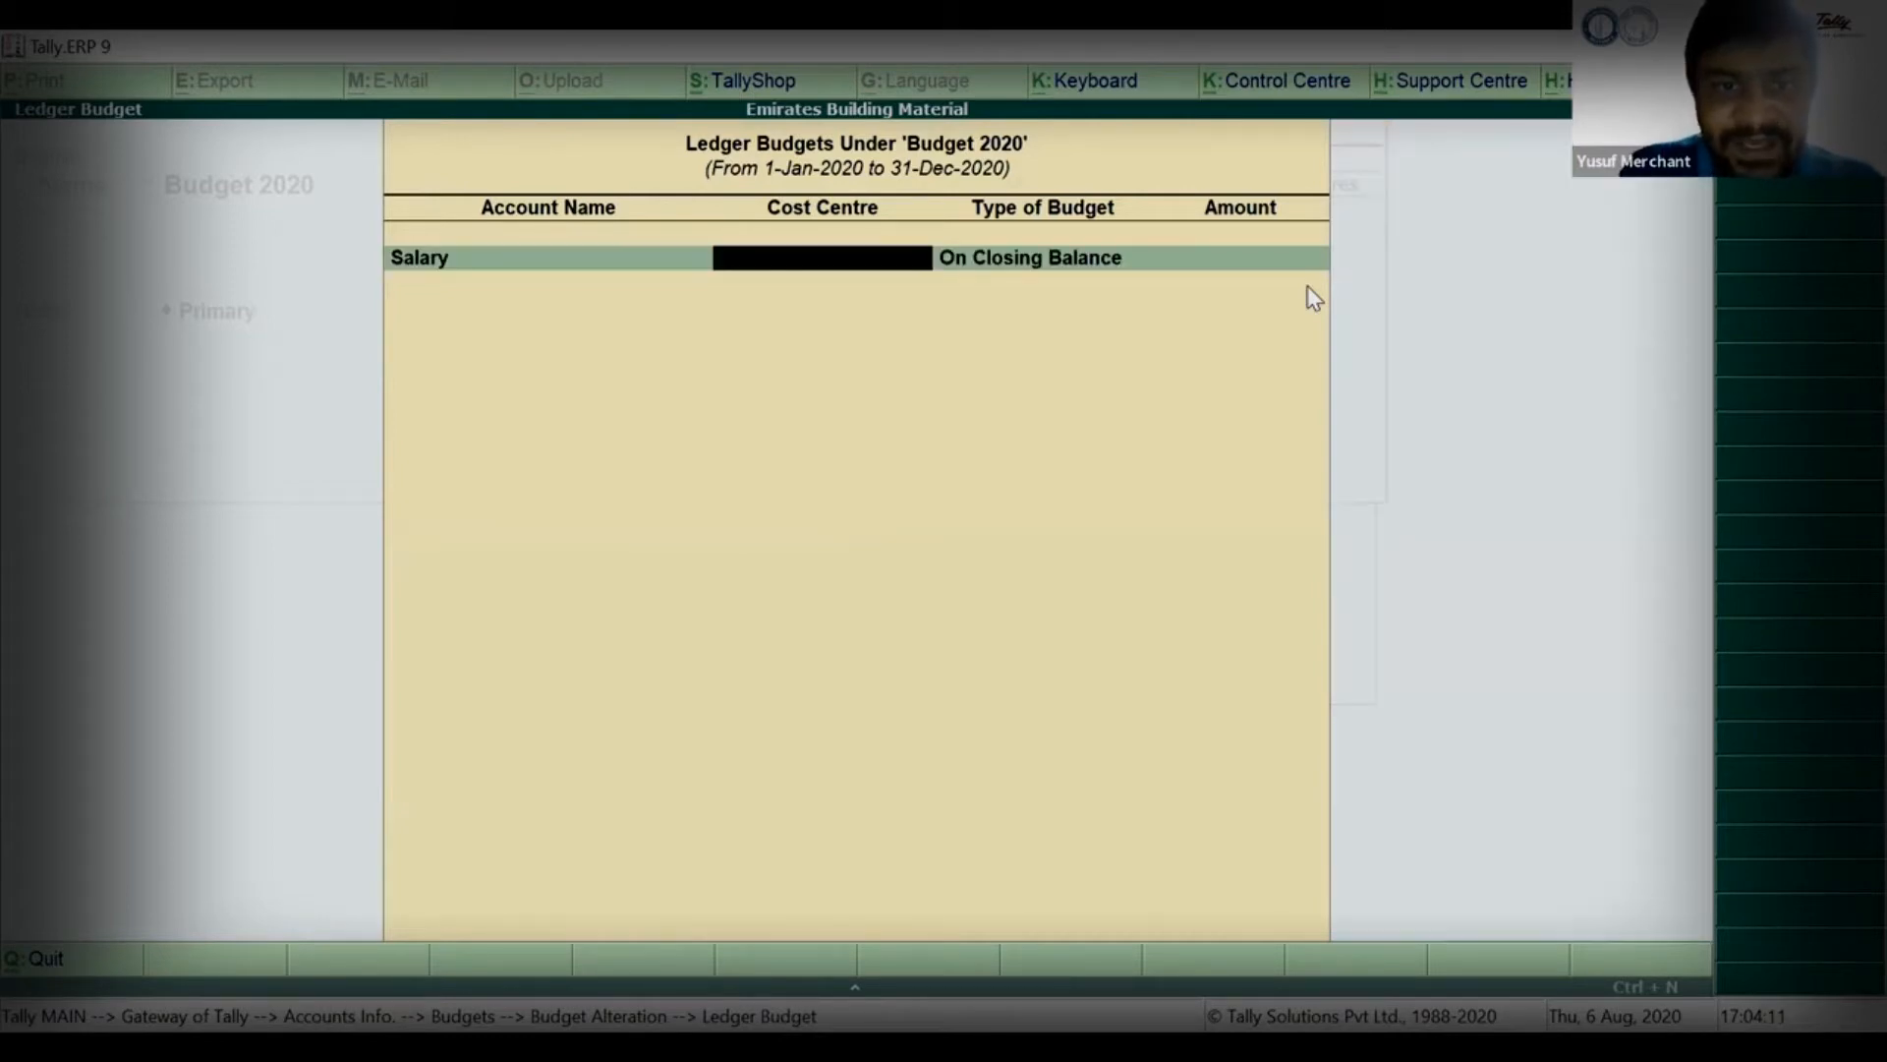
key("Return")
key("Return")
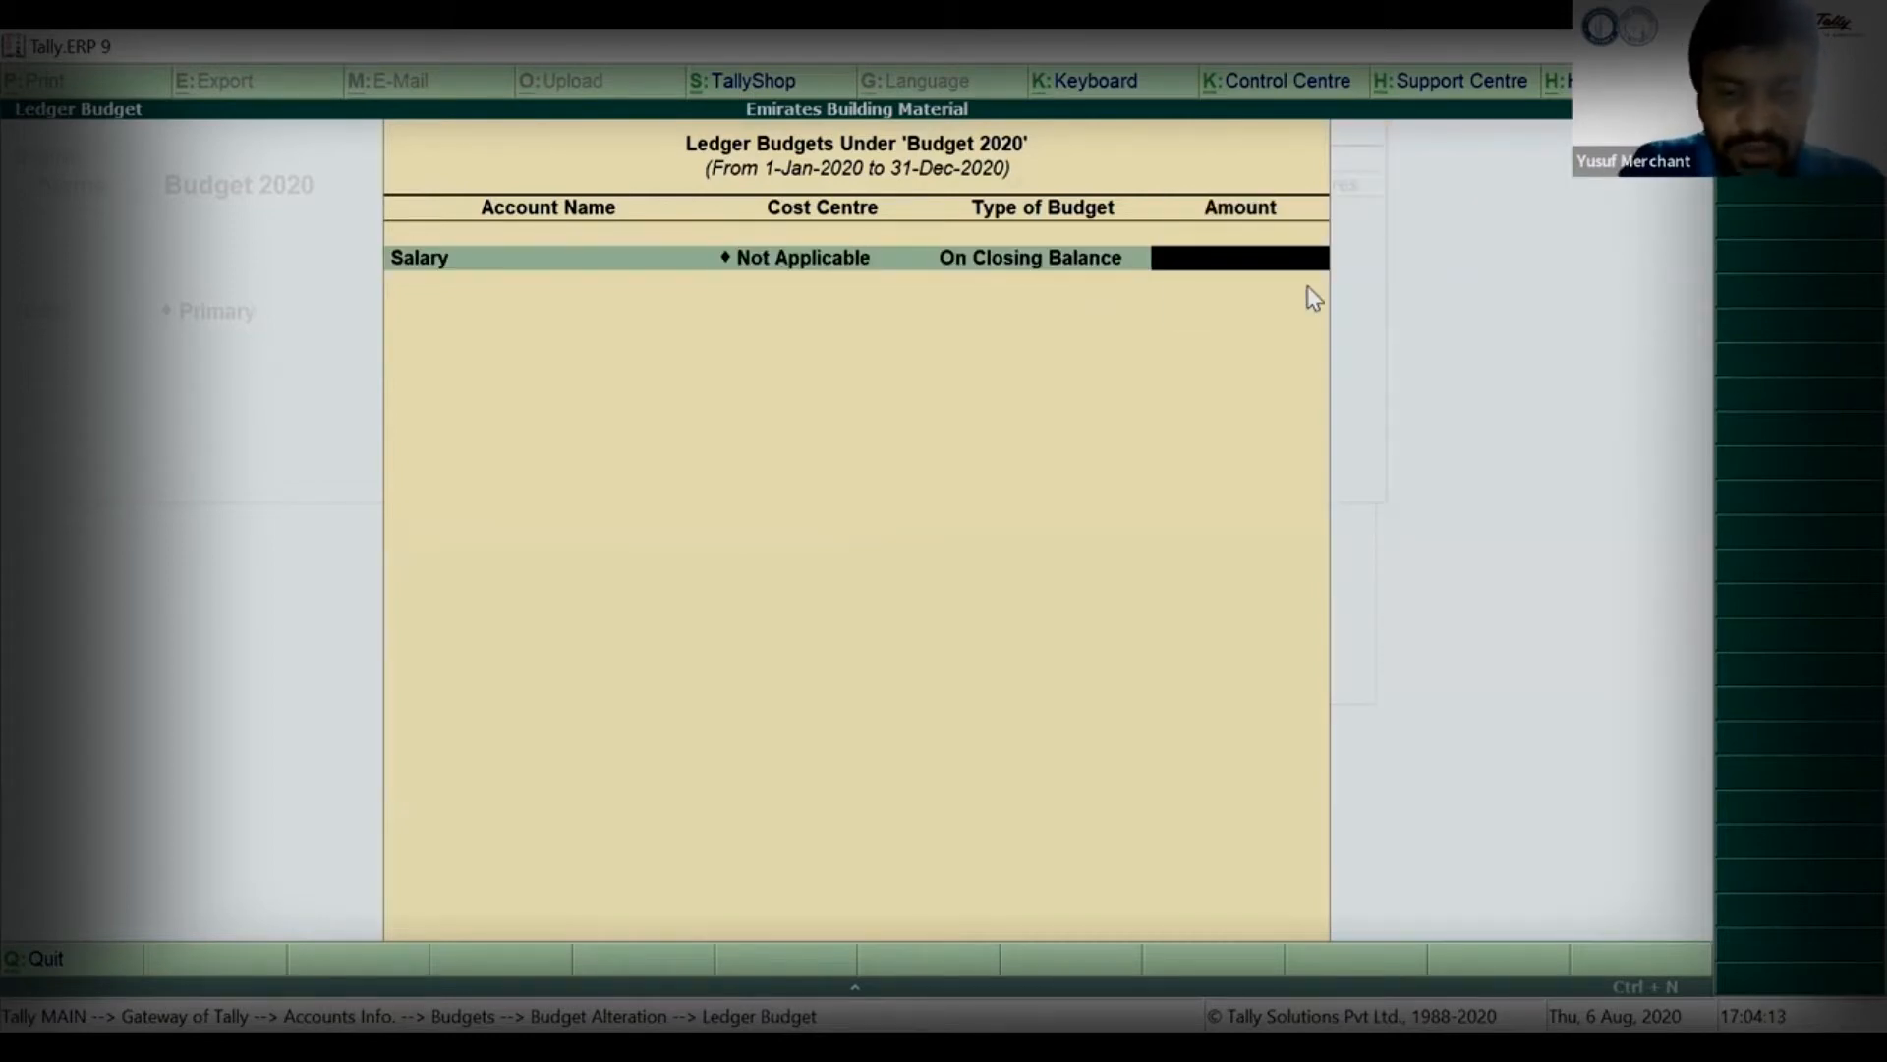
key("Return")
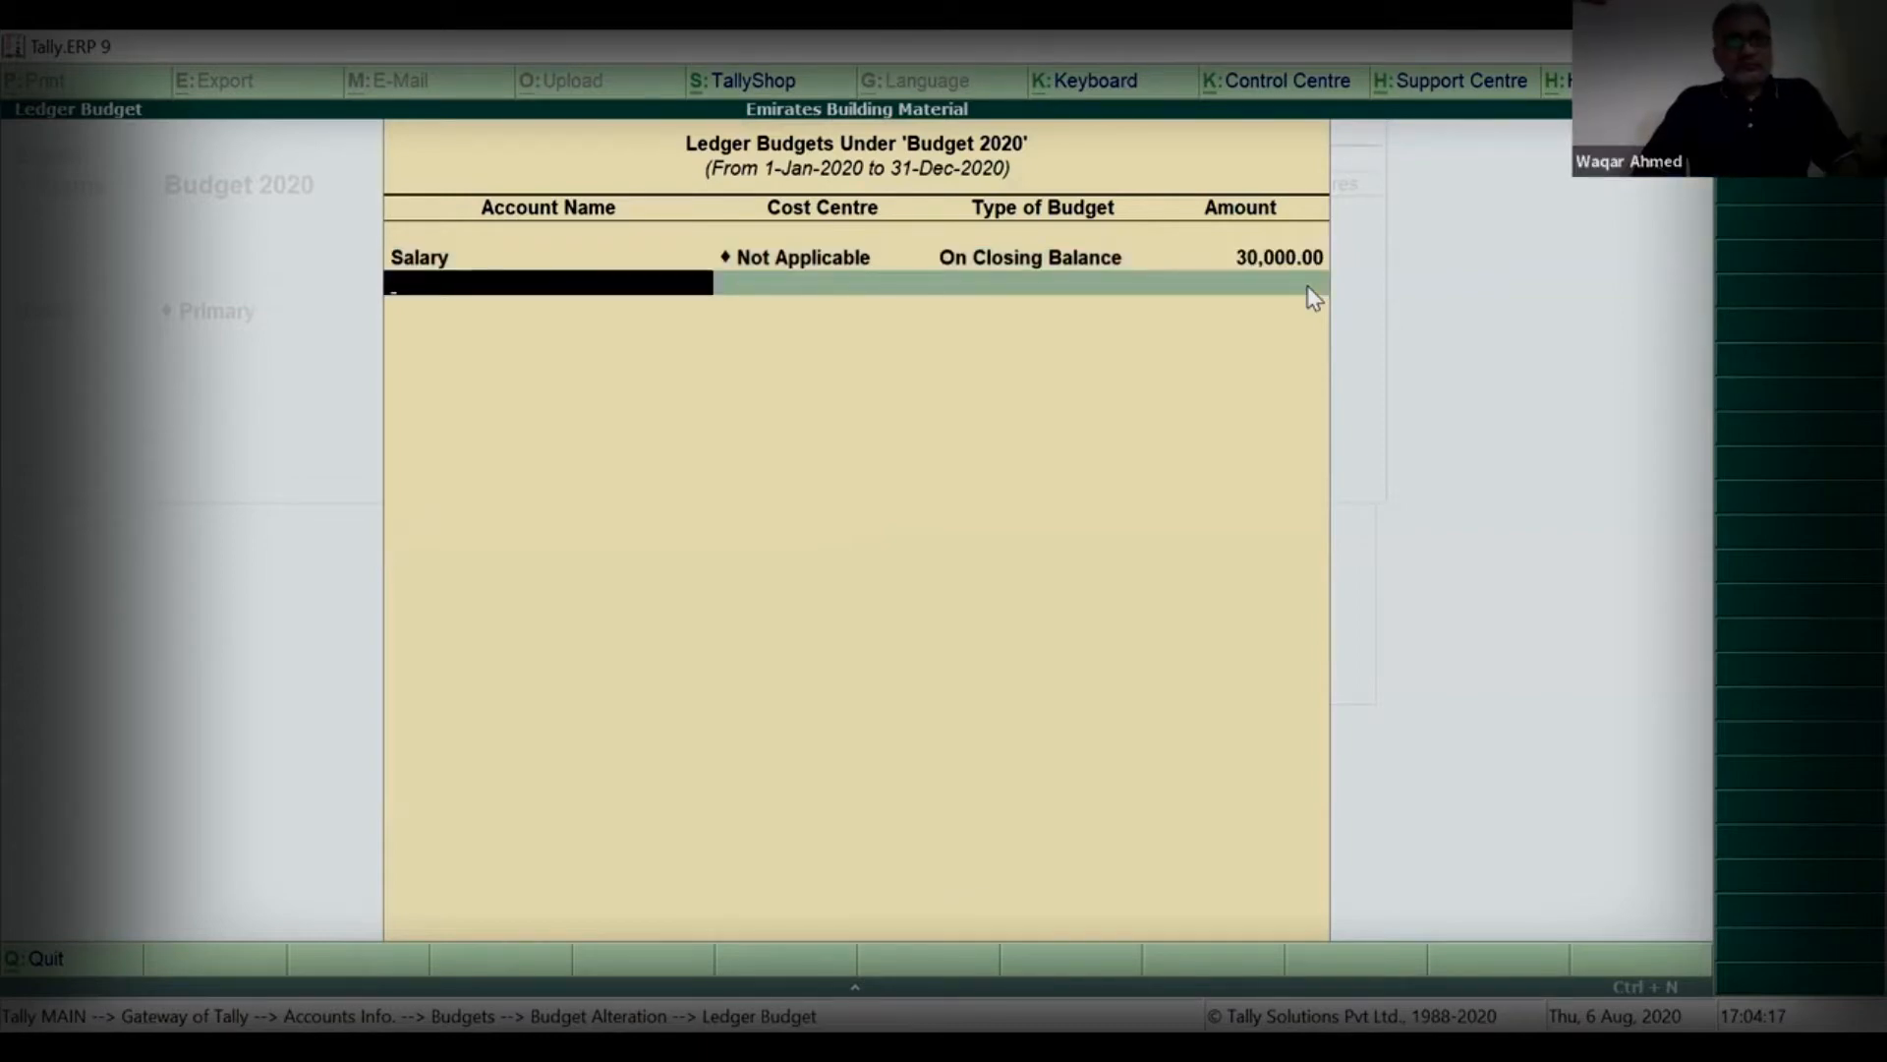
Finish the ledger budget list, save the Budget 2020 alteration and return to the Gateway of Tally.
key("Return")
key("Return")
key("Return")
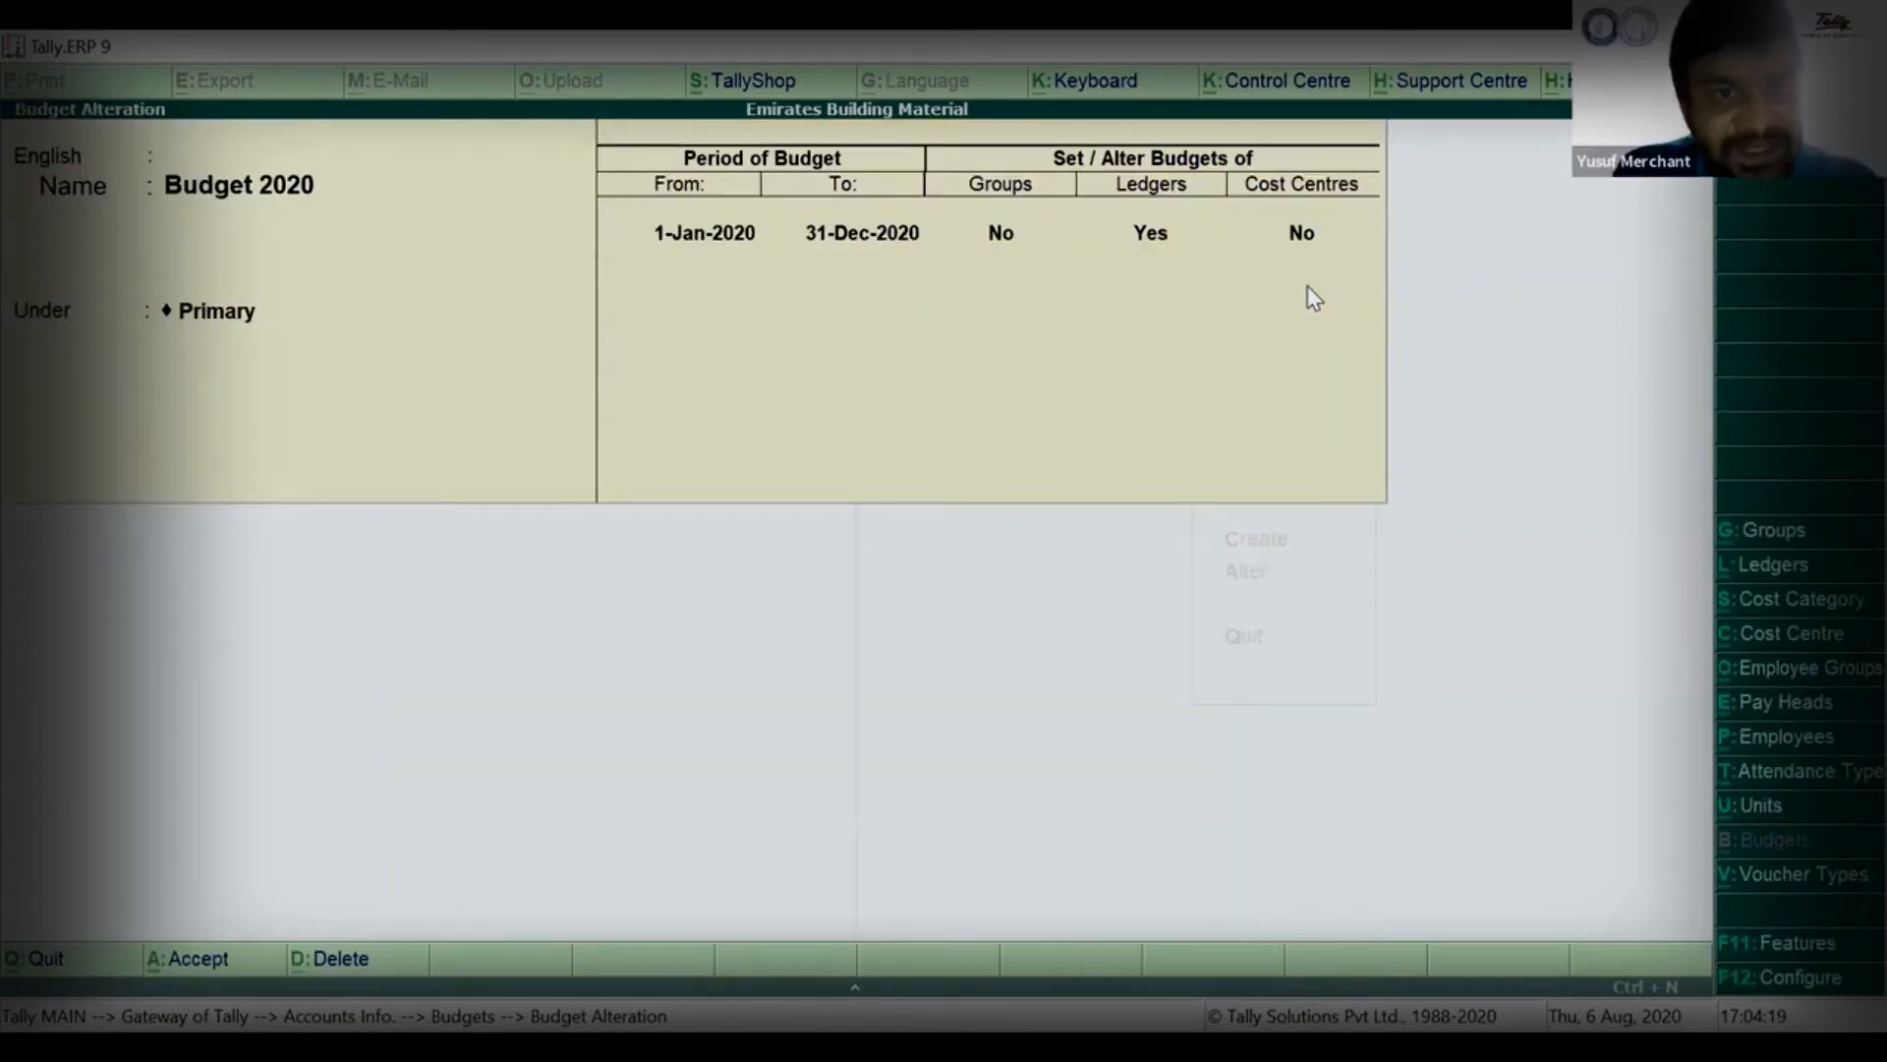
key("Return")
key("Escape")
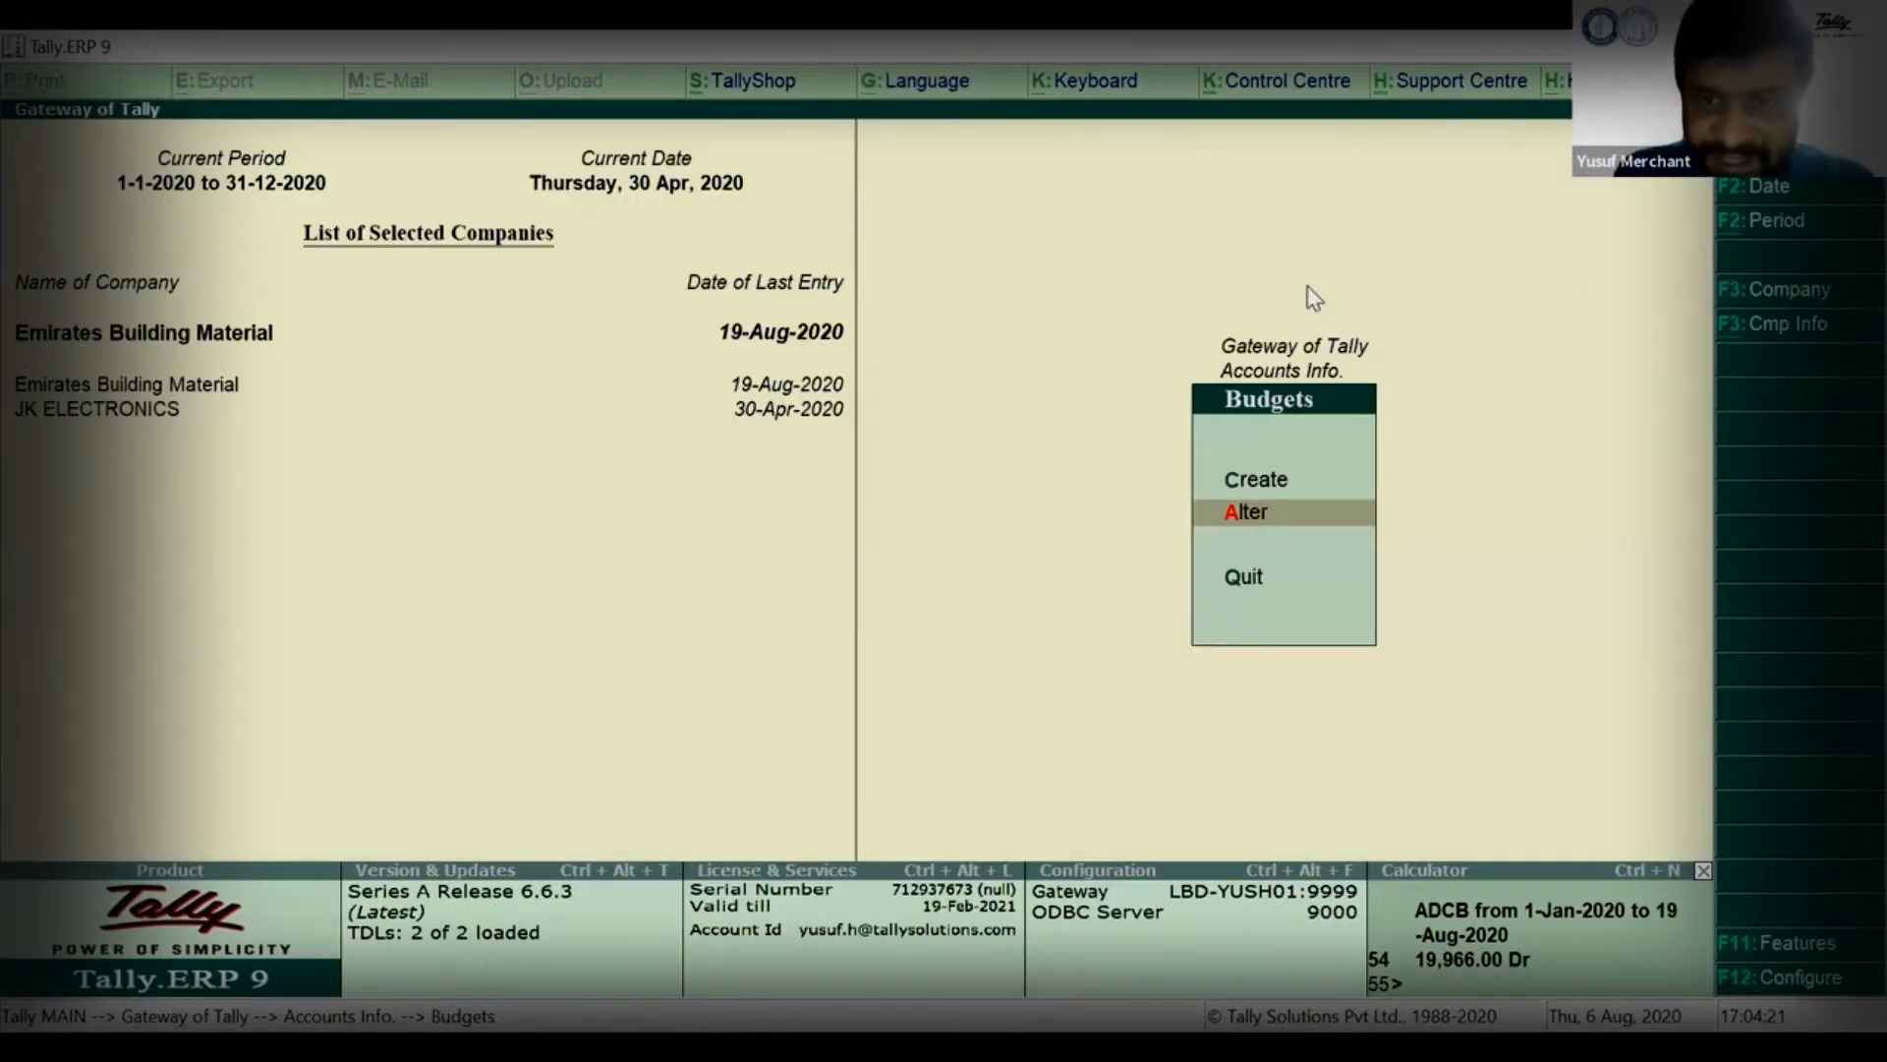
key("Escape")
key("Escape")
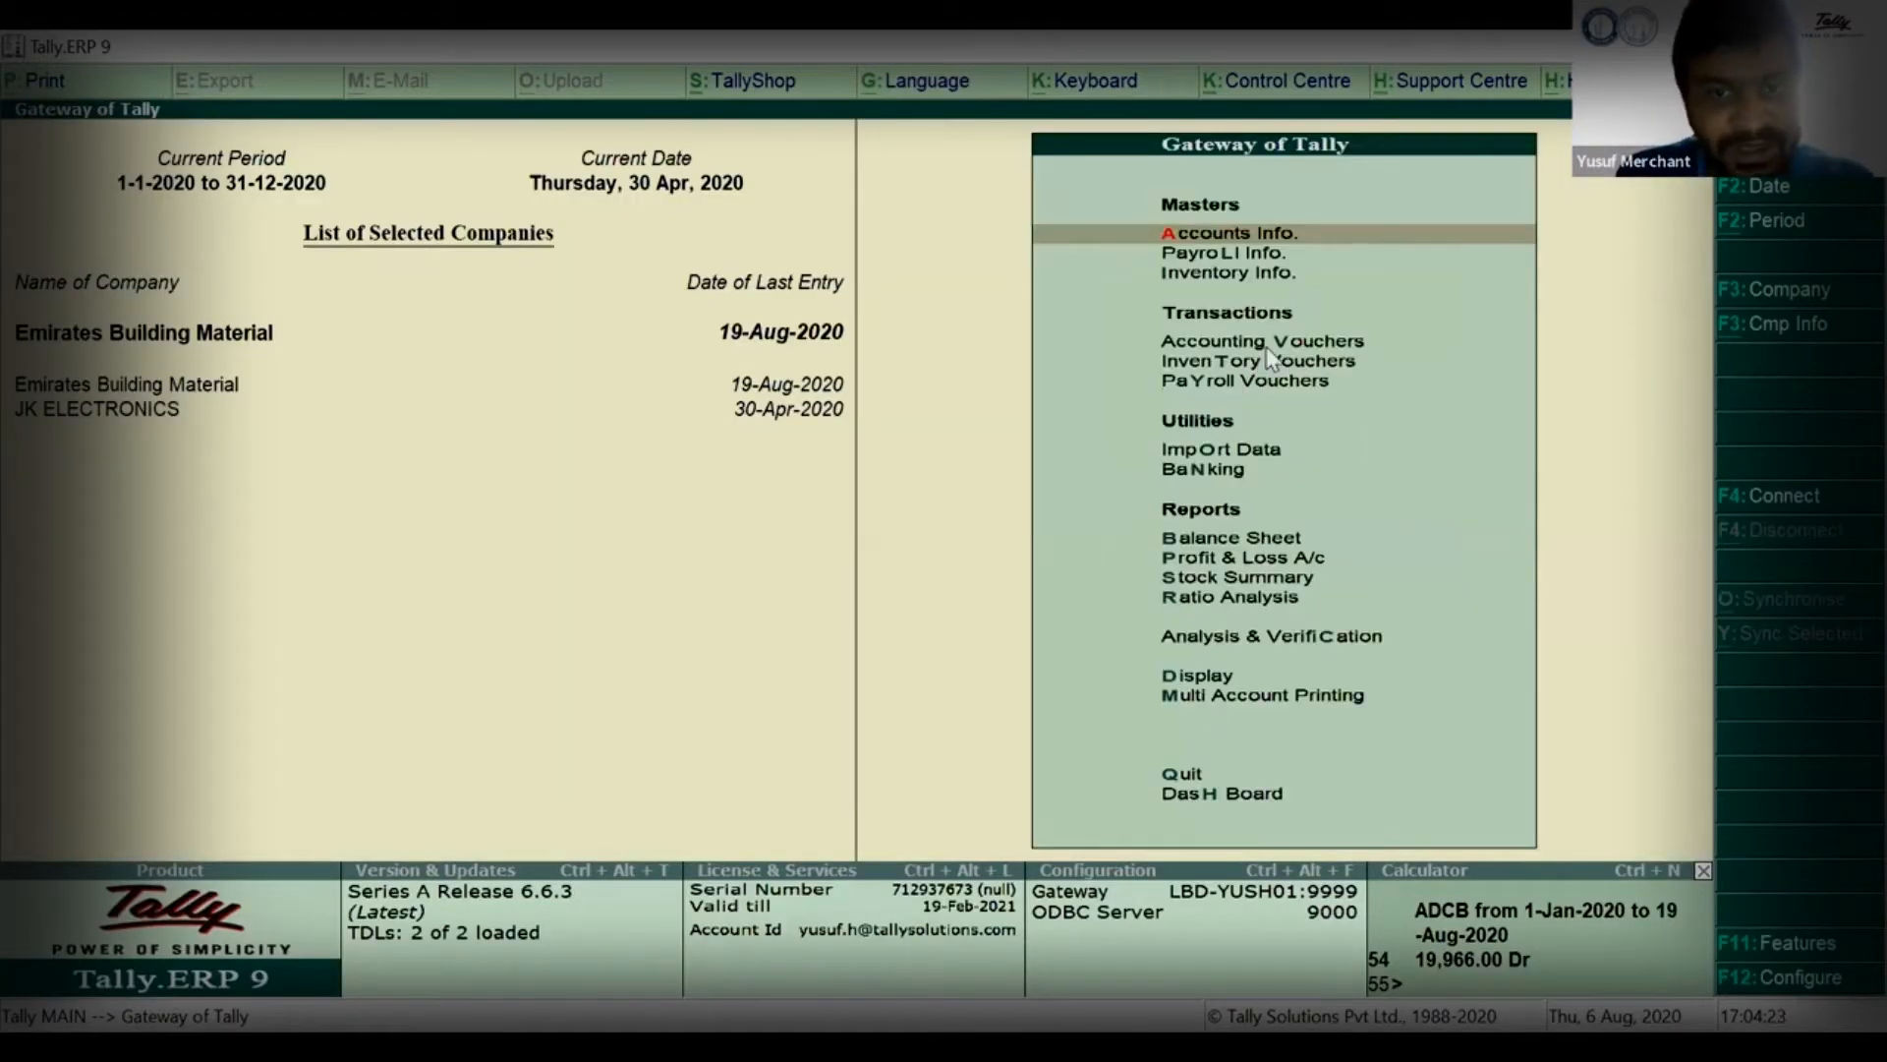
Start a payment voucher with Cash as the account and Salary as the ledger in the particulars.
key("v")
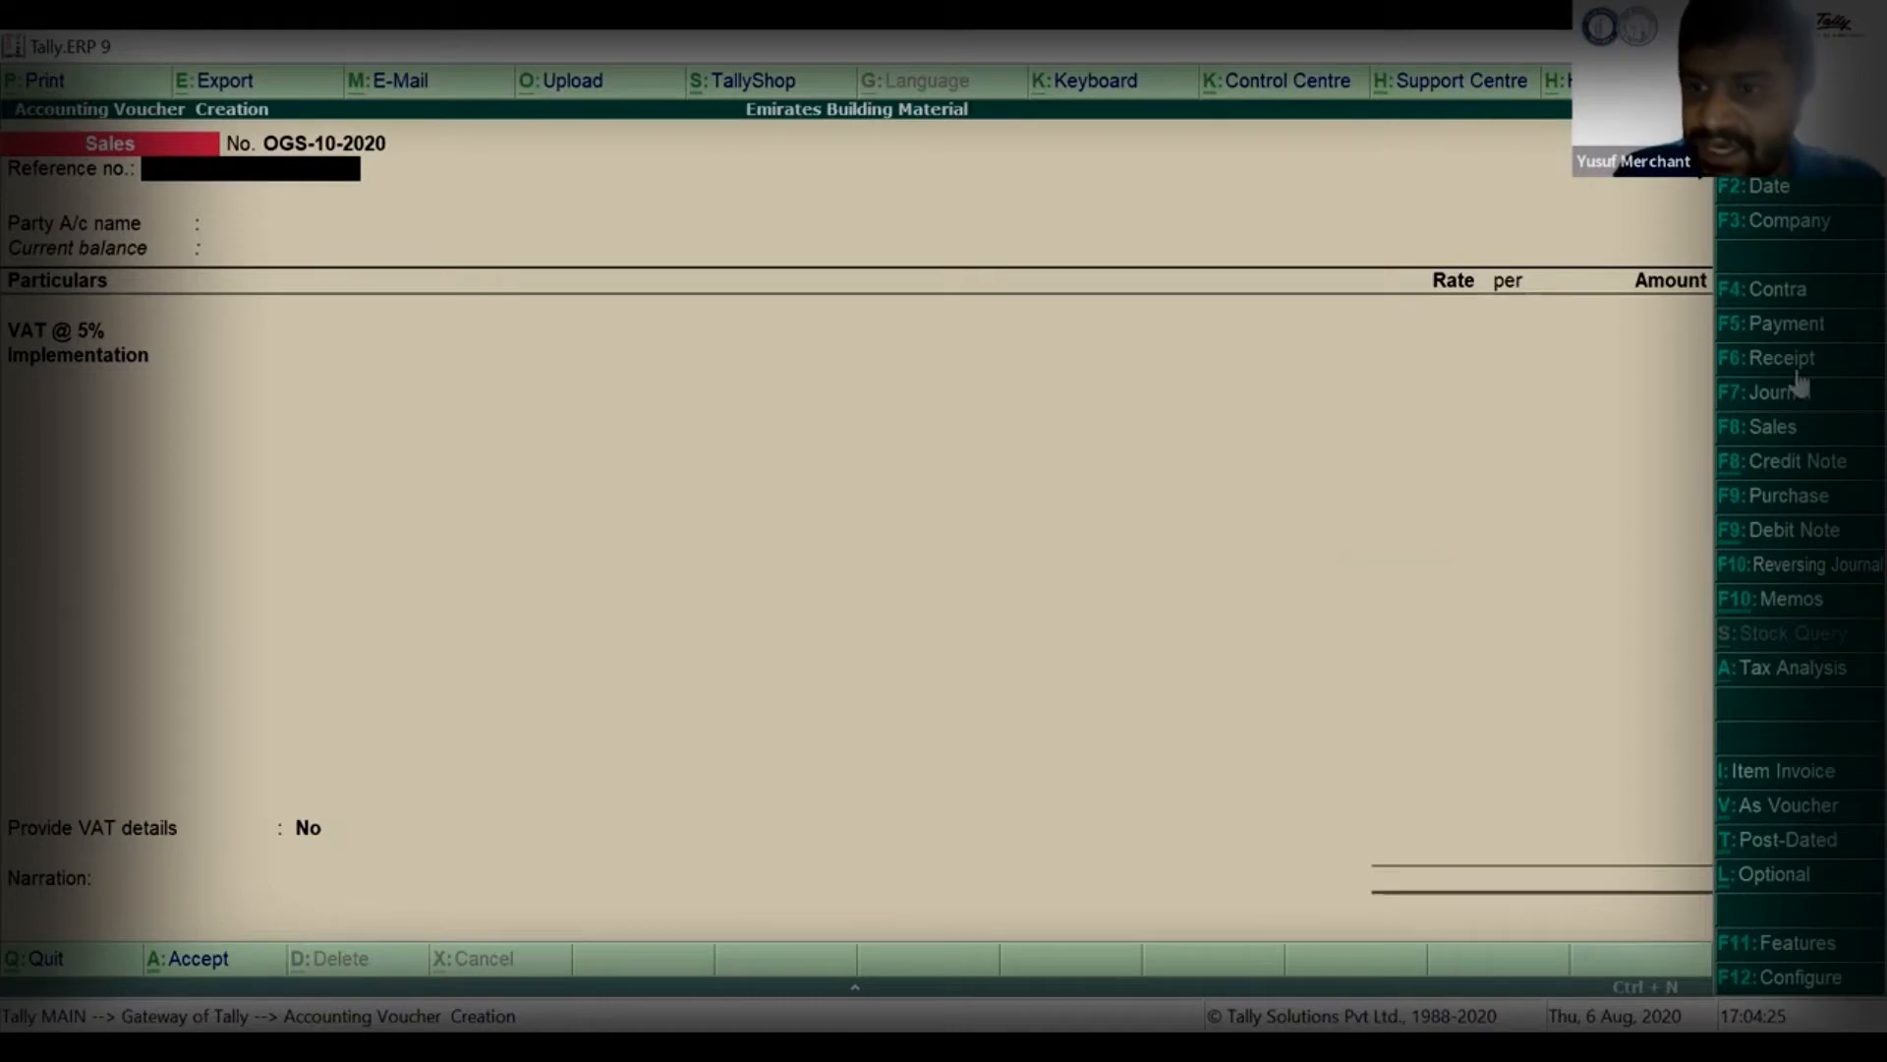
left_click(1817, 322)
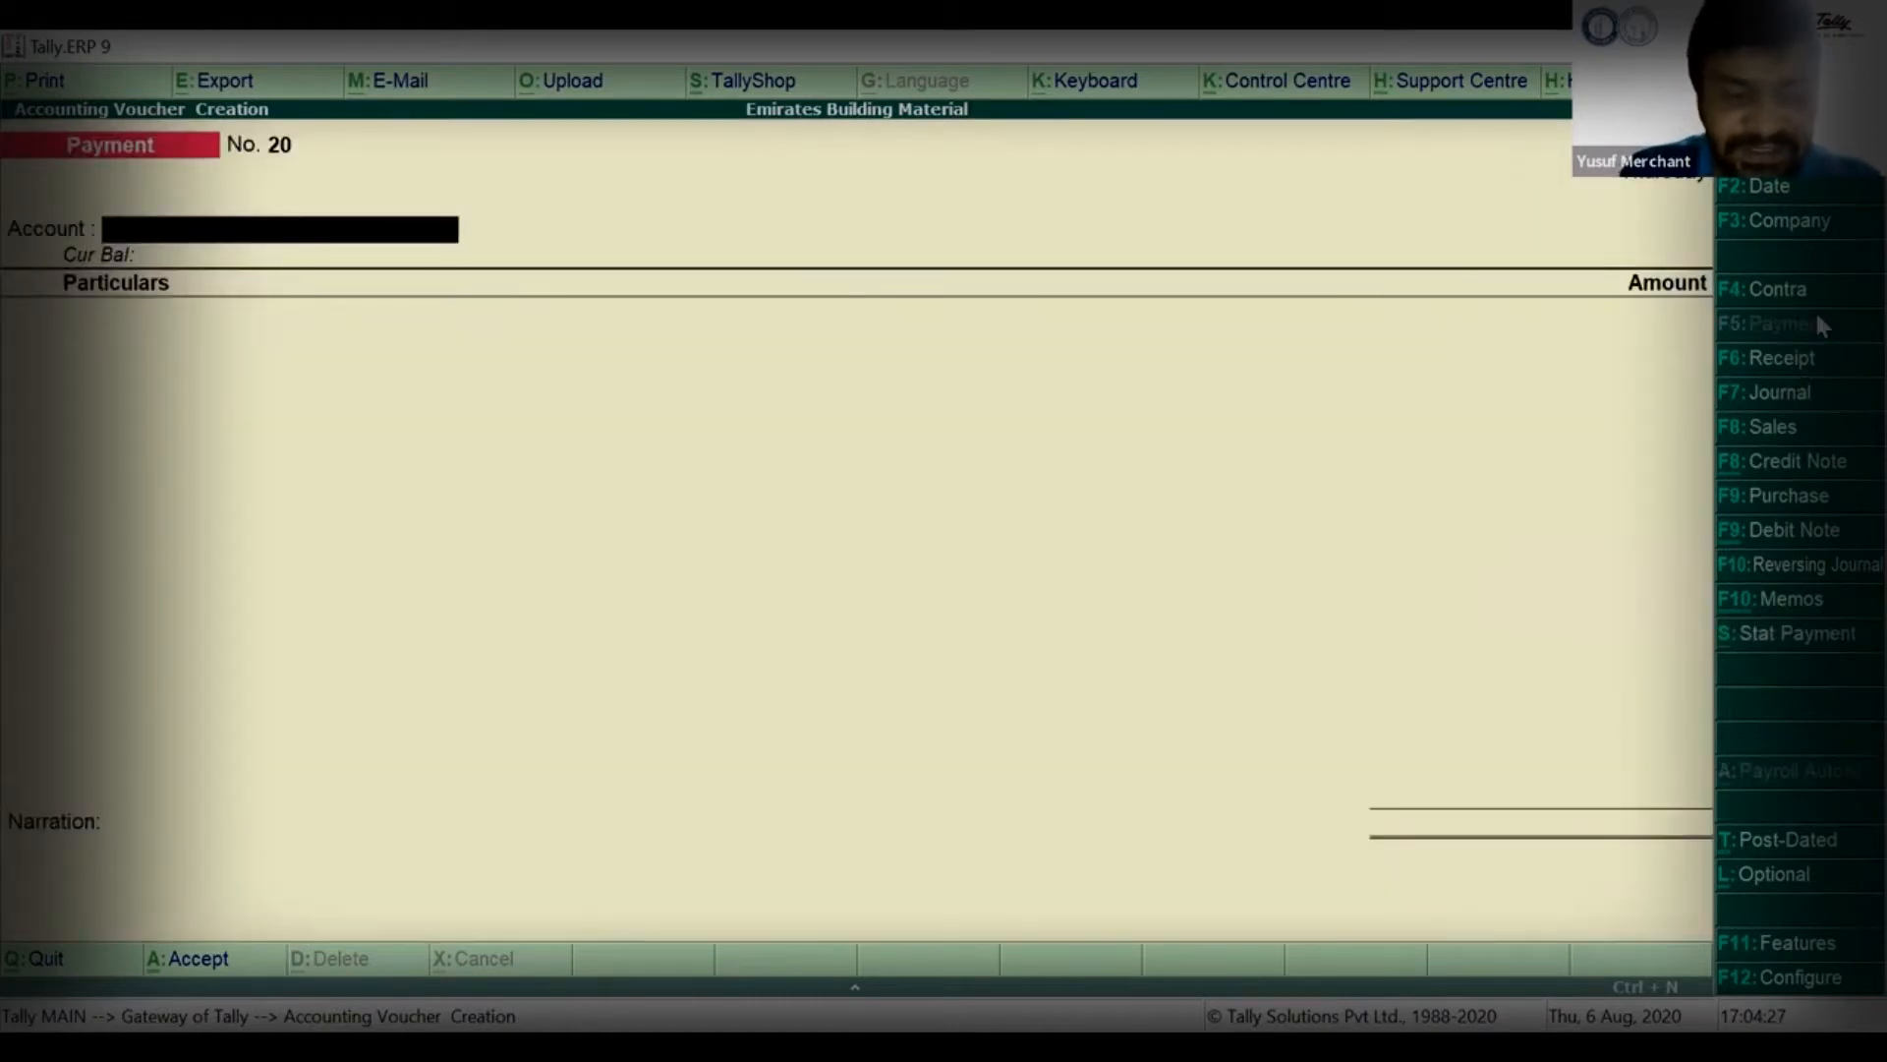
type("ca")
key("Return")
type("sal")
key("Down")
key("Up")
key("Return")
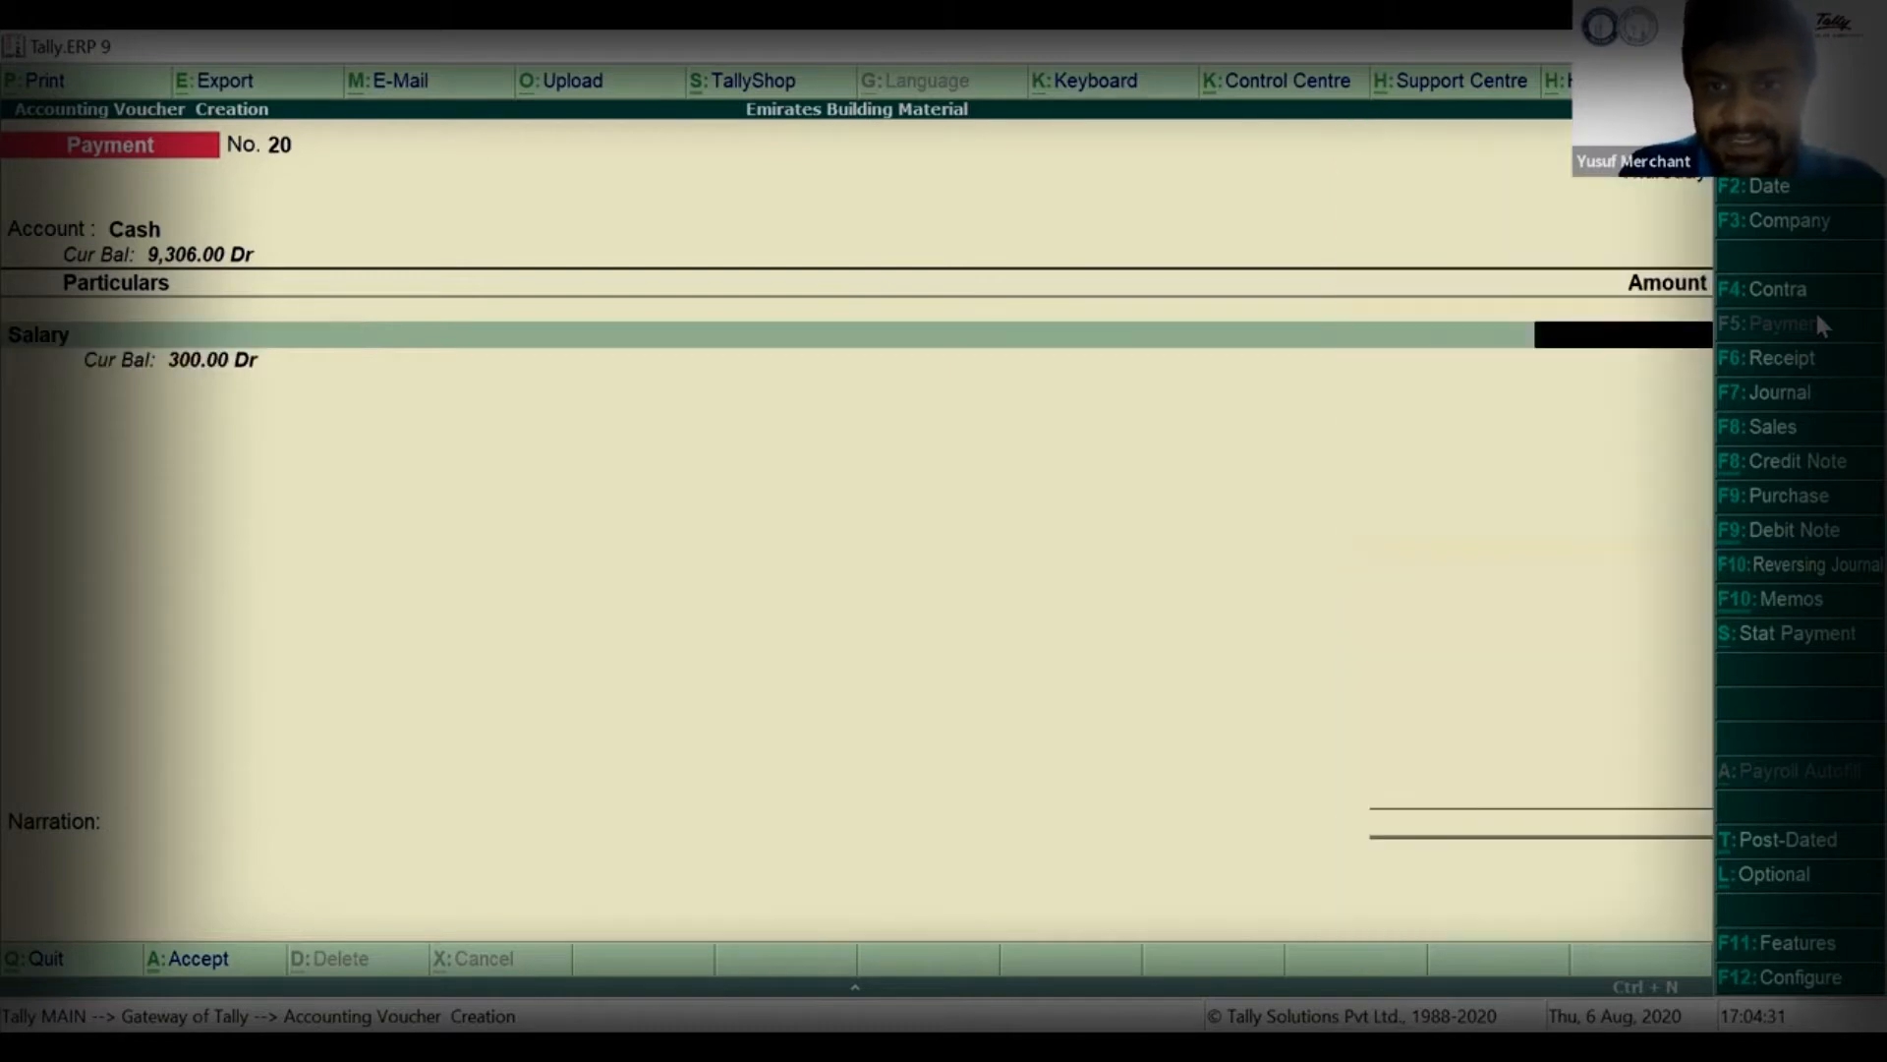
Set the Salary payment amount to 40,000, accept the voucher and return to the Gateway of Tally.
type("40,000")
key("Return")
key("Return")
key("Return")
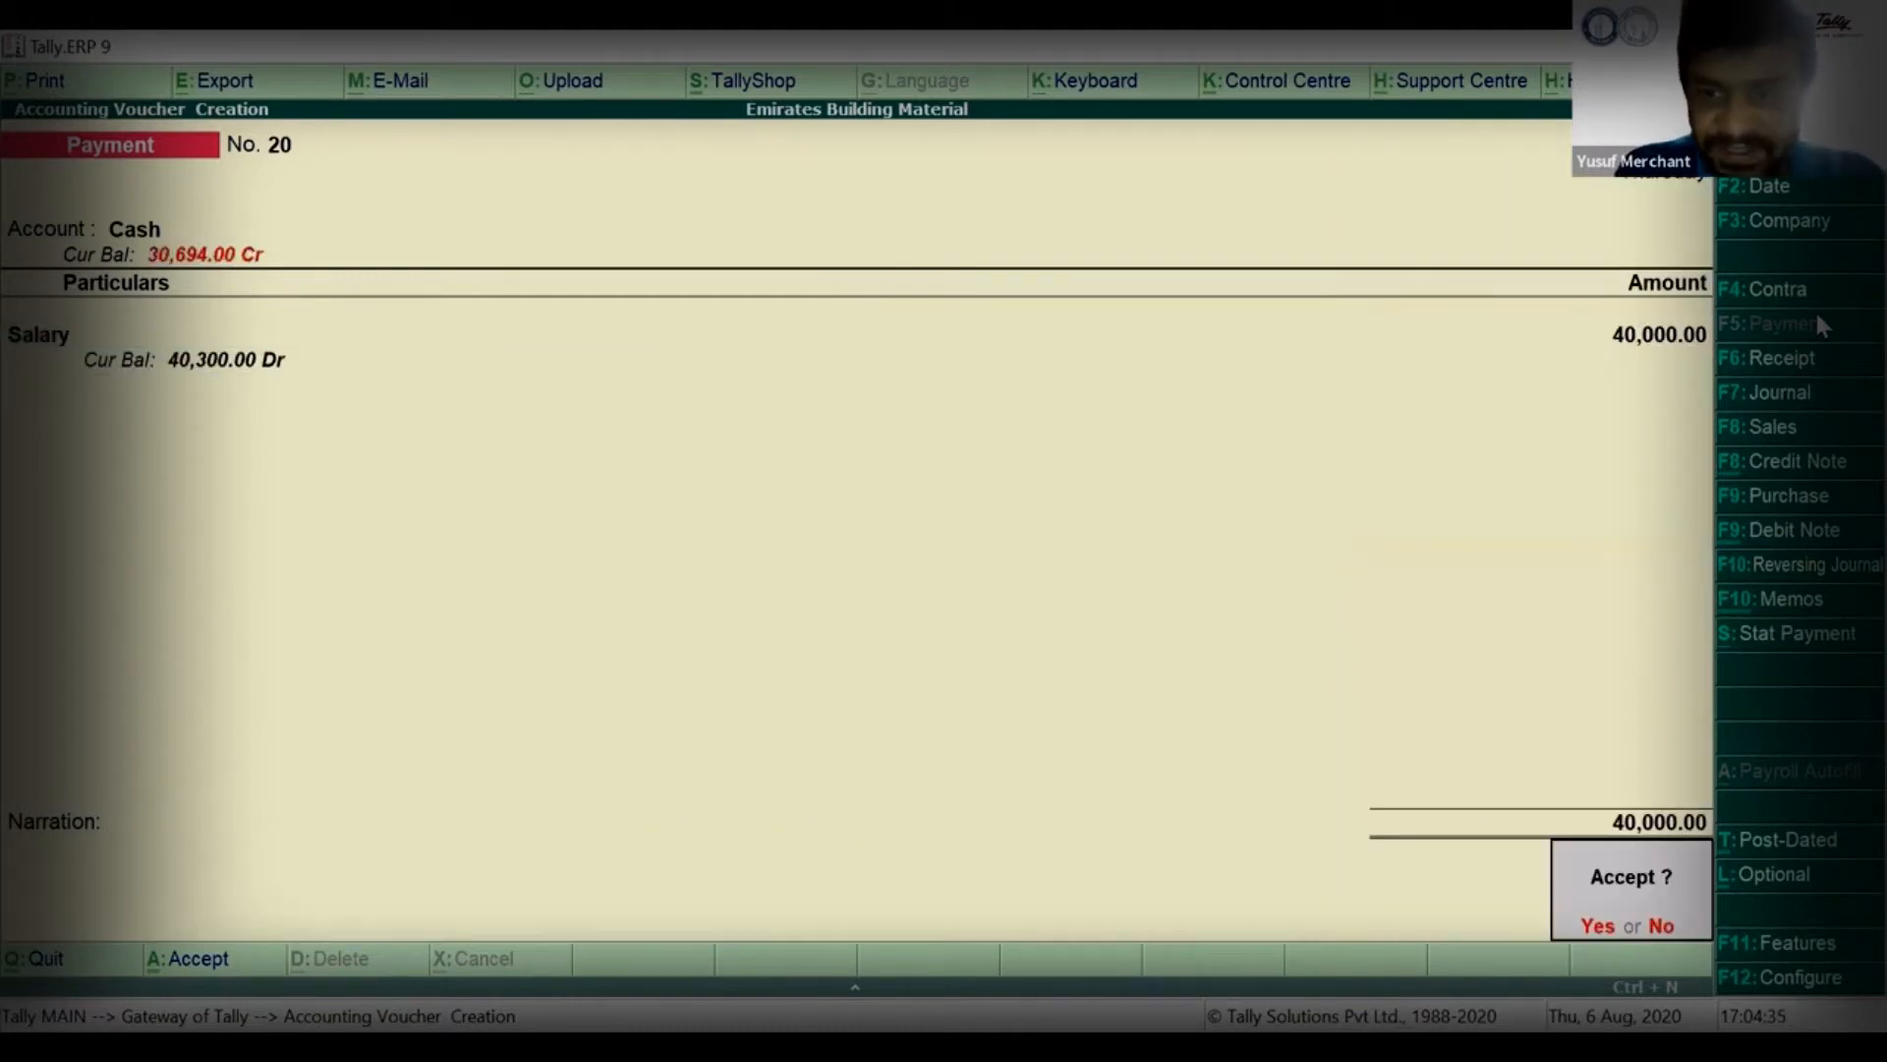
key("Return")
key("Return")
key("Escape")
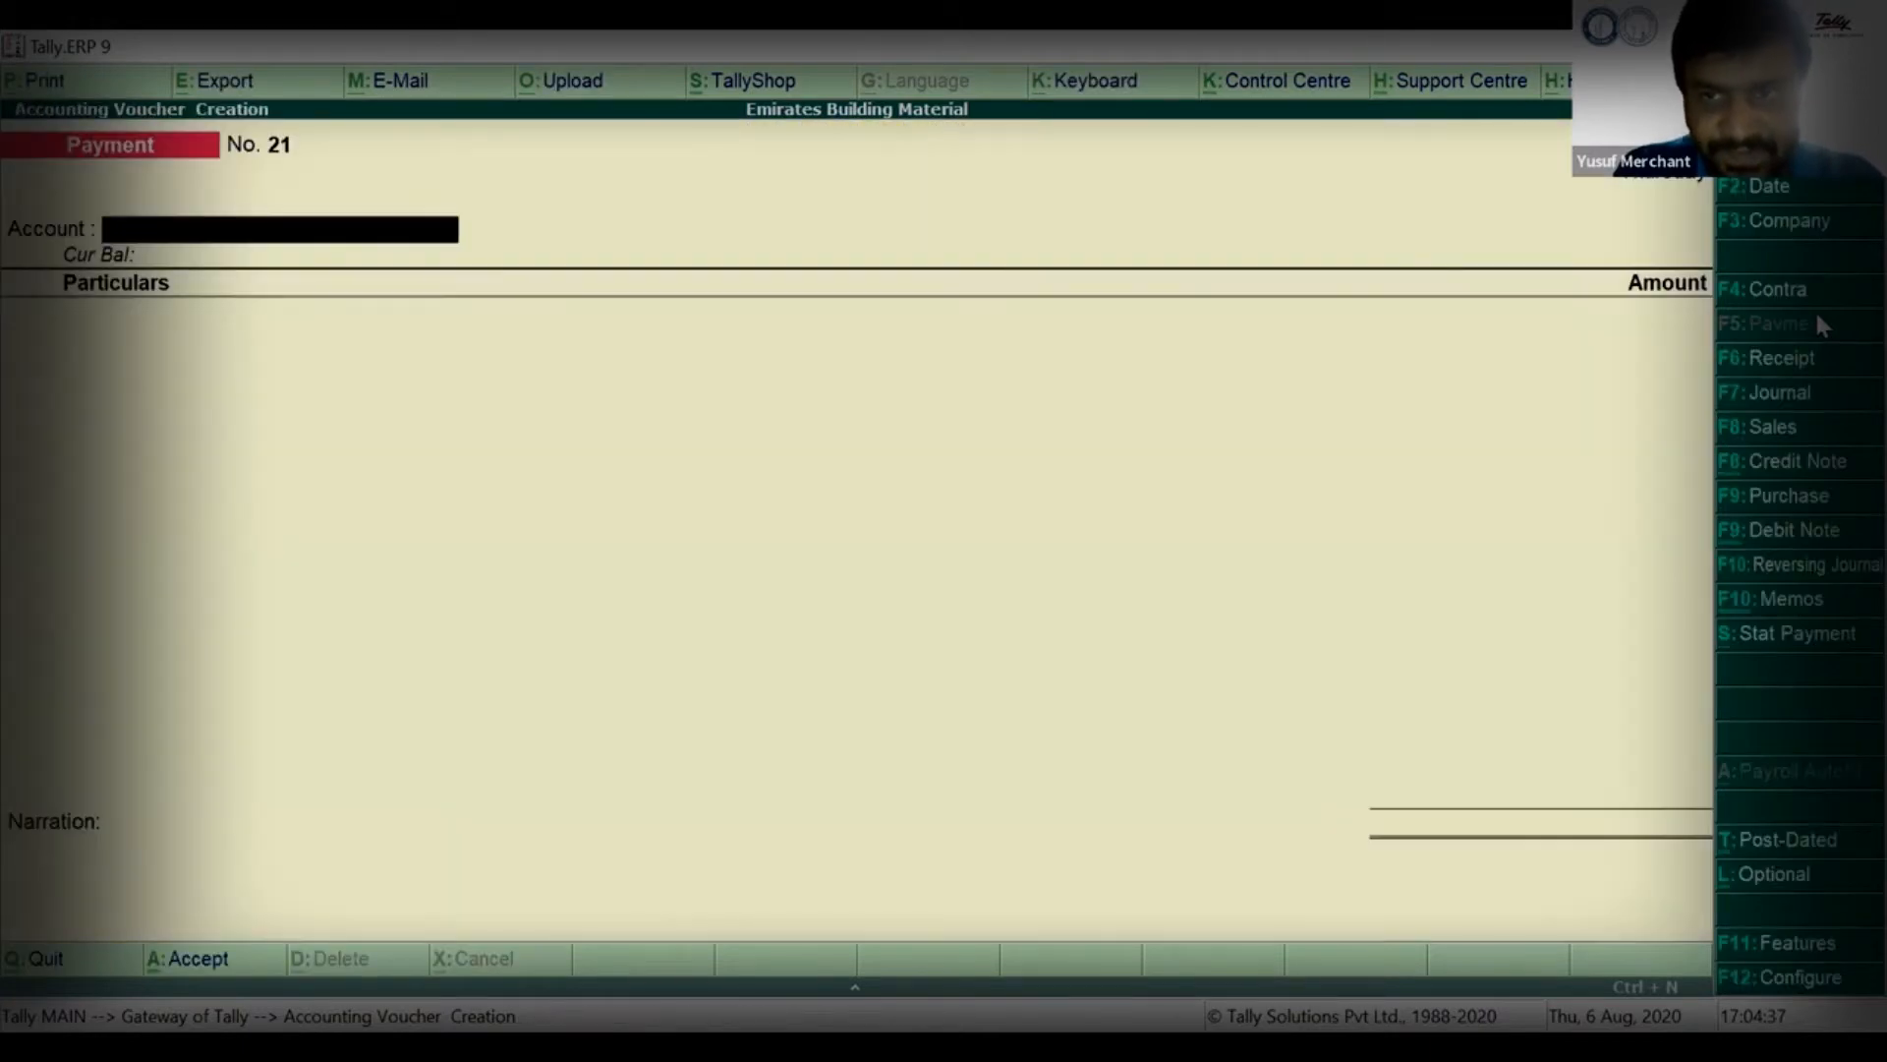
key("Return")
key("Escape")
key("Return")
key("Escape")
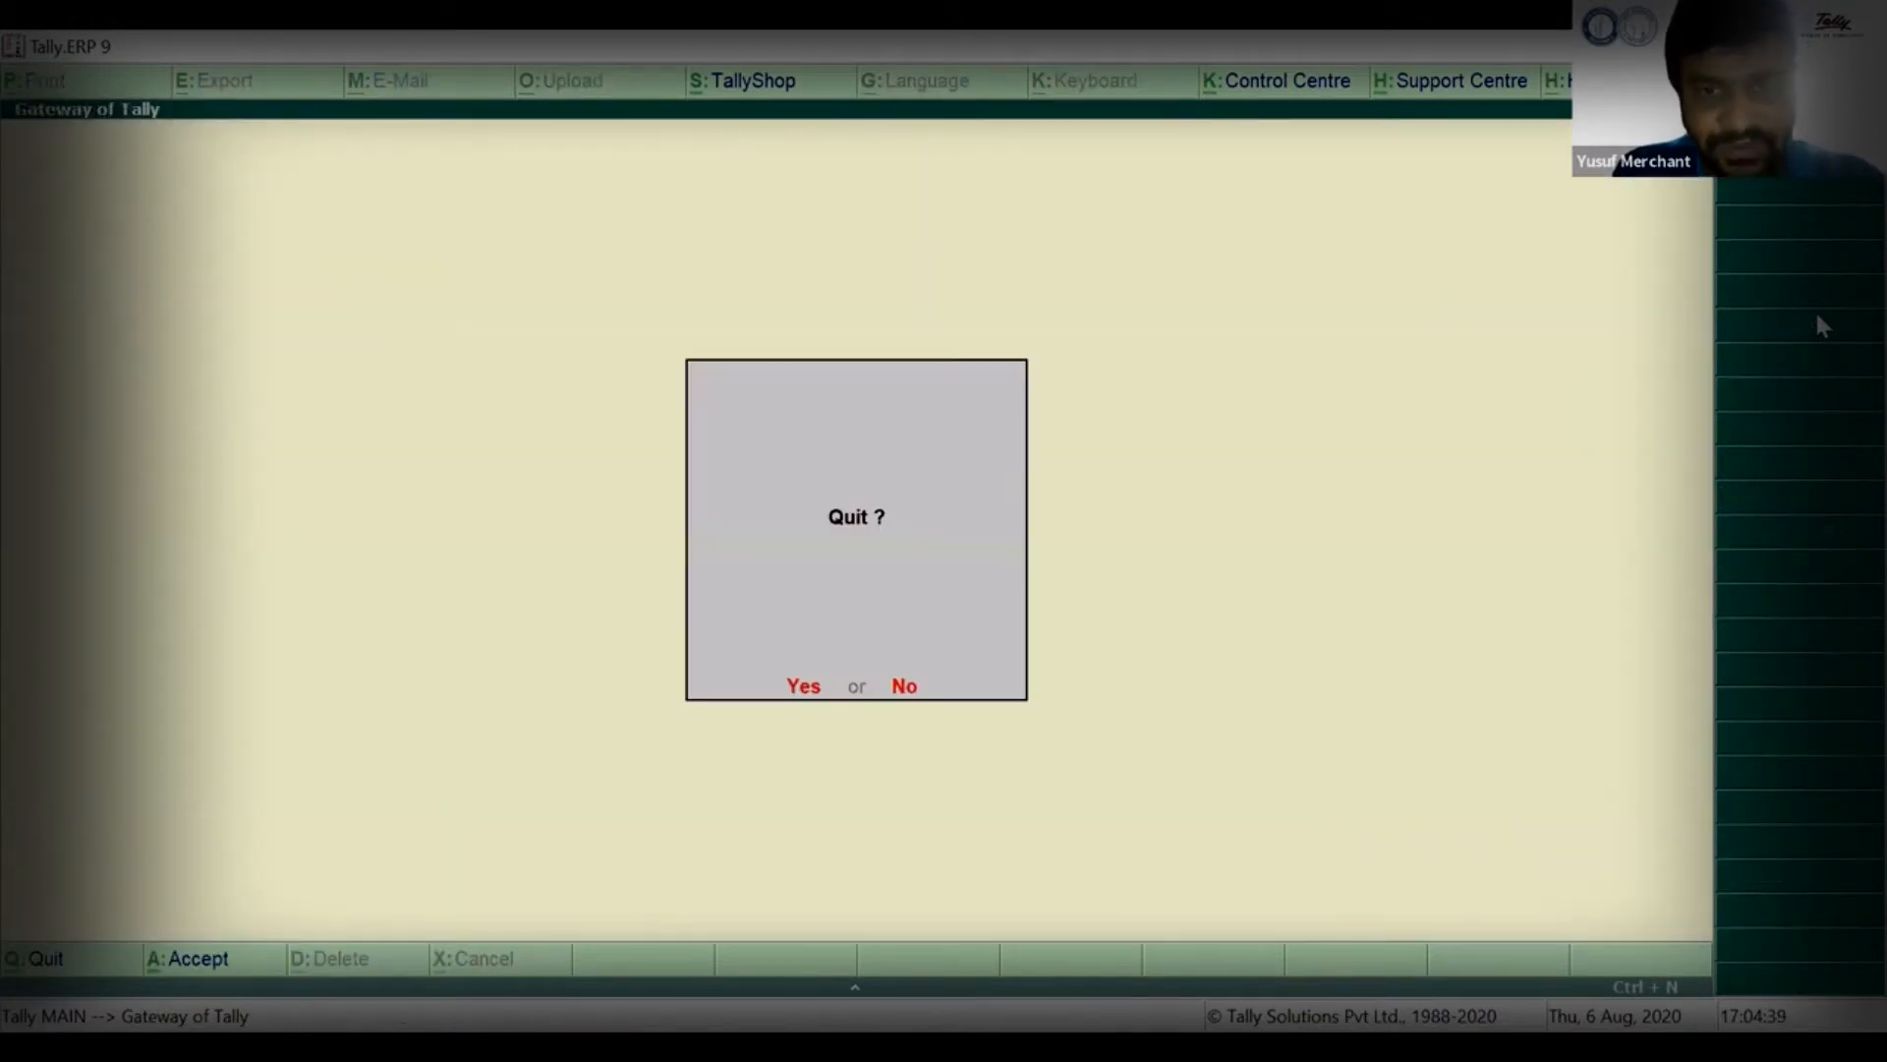
key("n")
Check the Salary payment entry in the Day Book, and return to the Gateway of Tally.
key("d")
key("d")
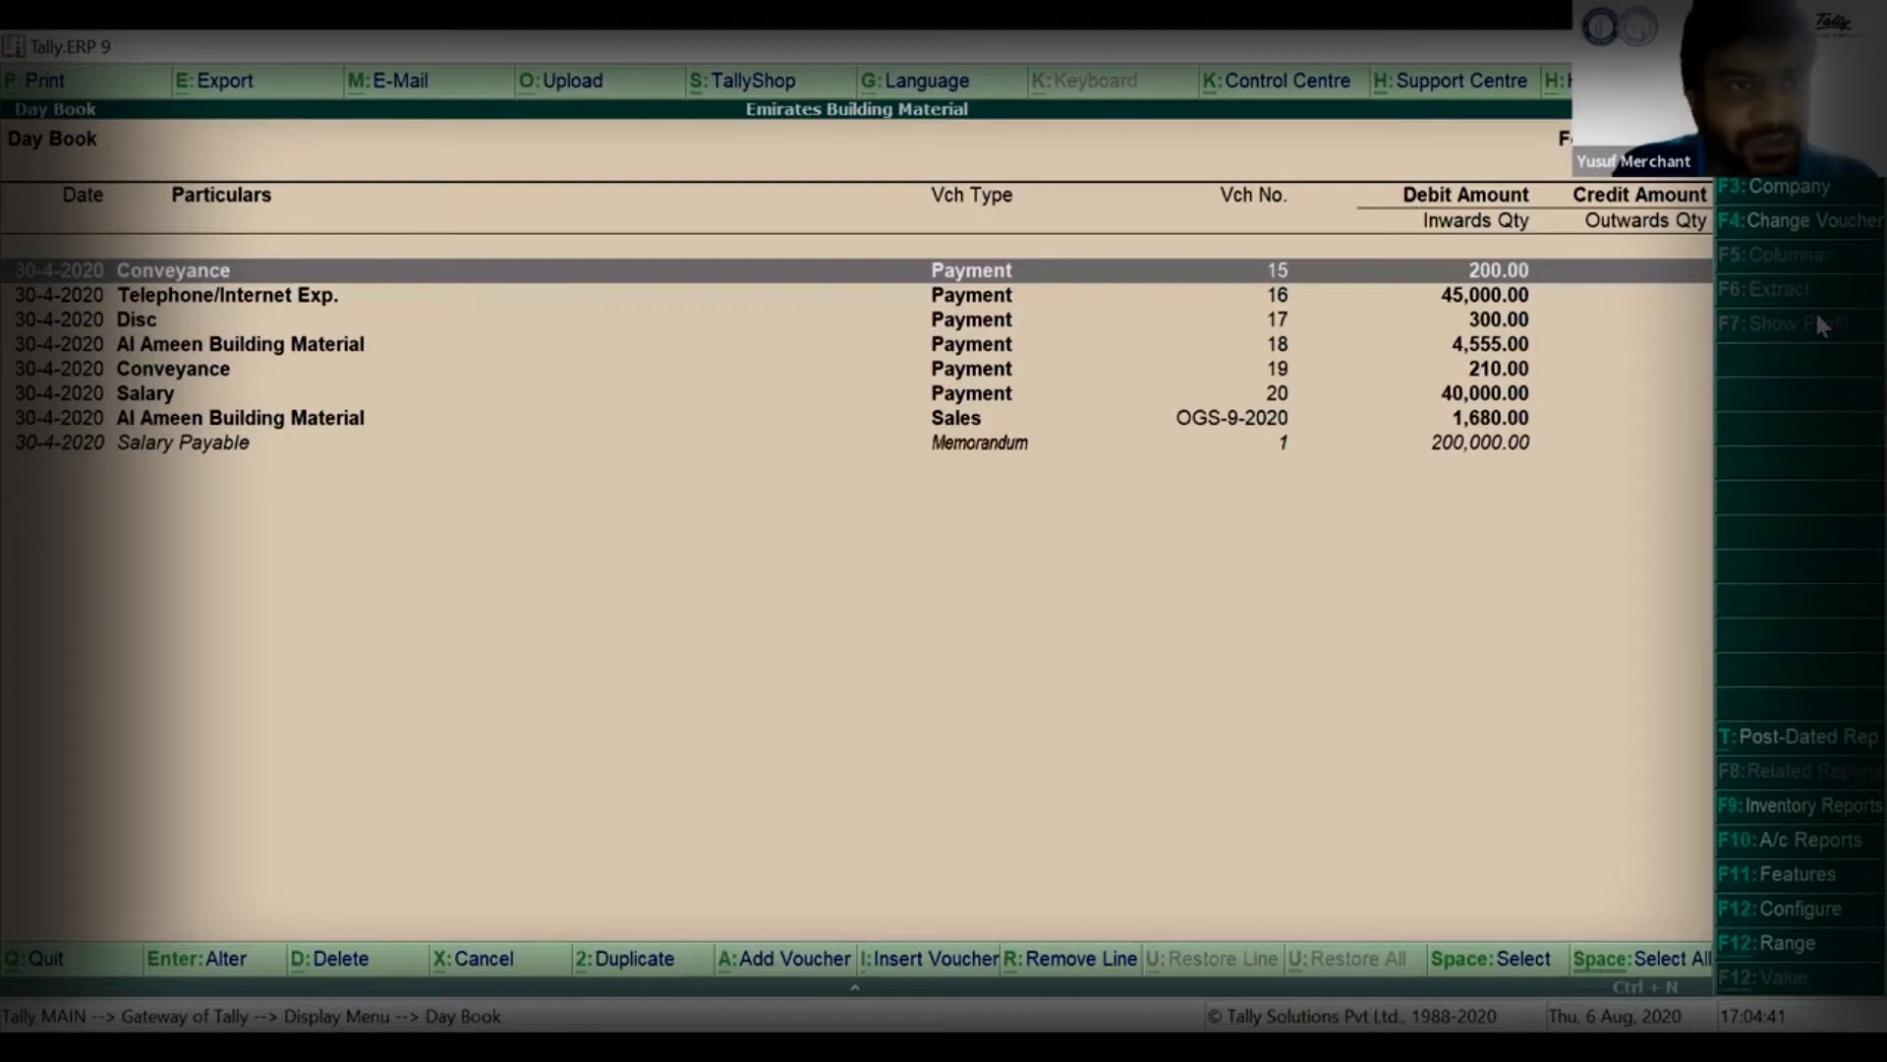
key("Down")
key("Down")
key("Down")
key("Down")
key("Down")
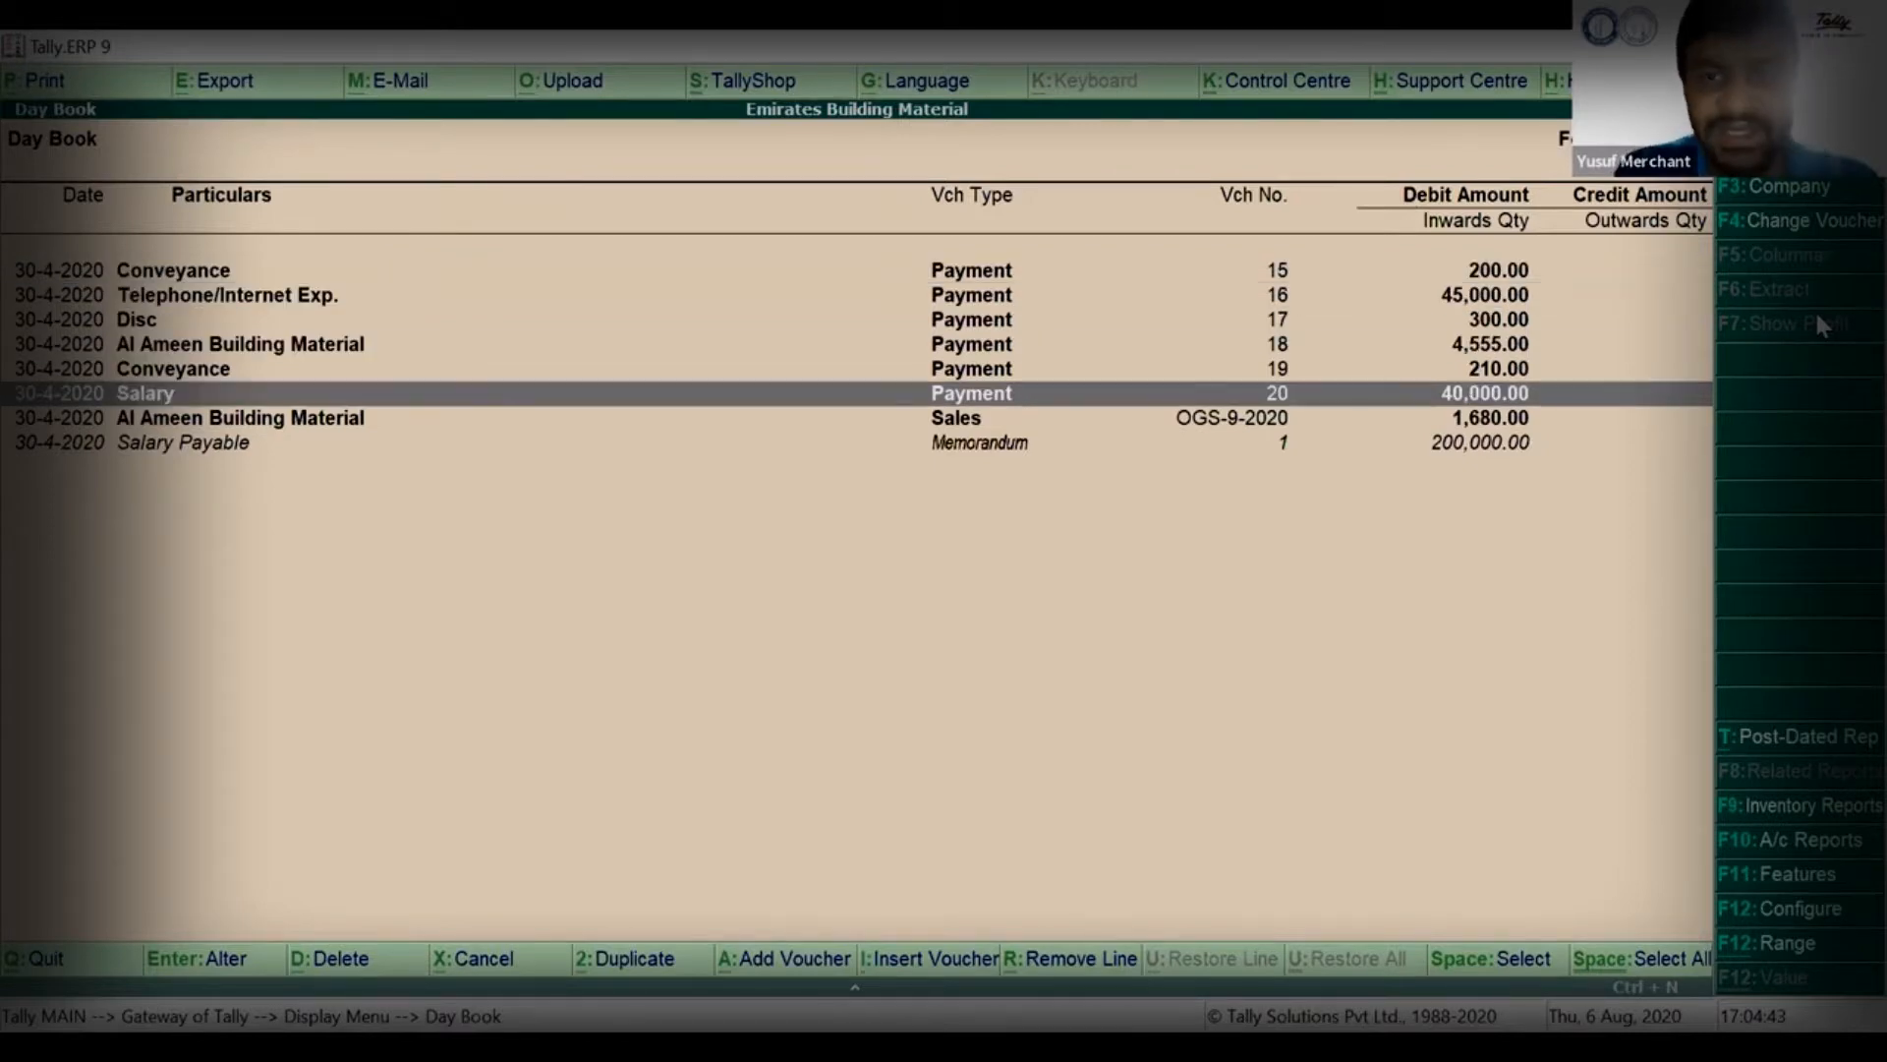
key("Escape")
key("Escape")
key("Escape")
key("n")
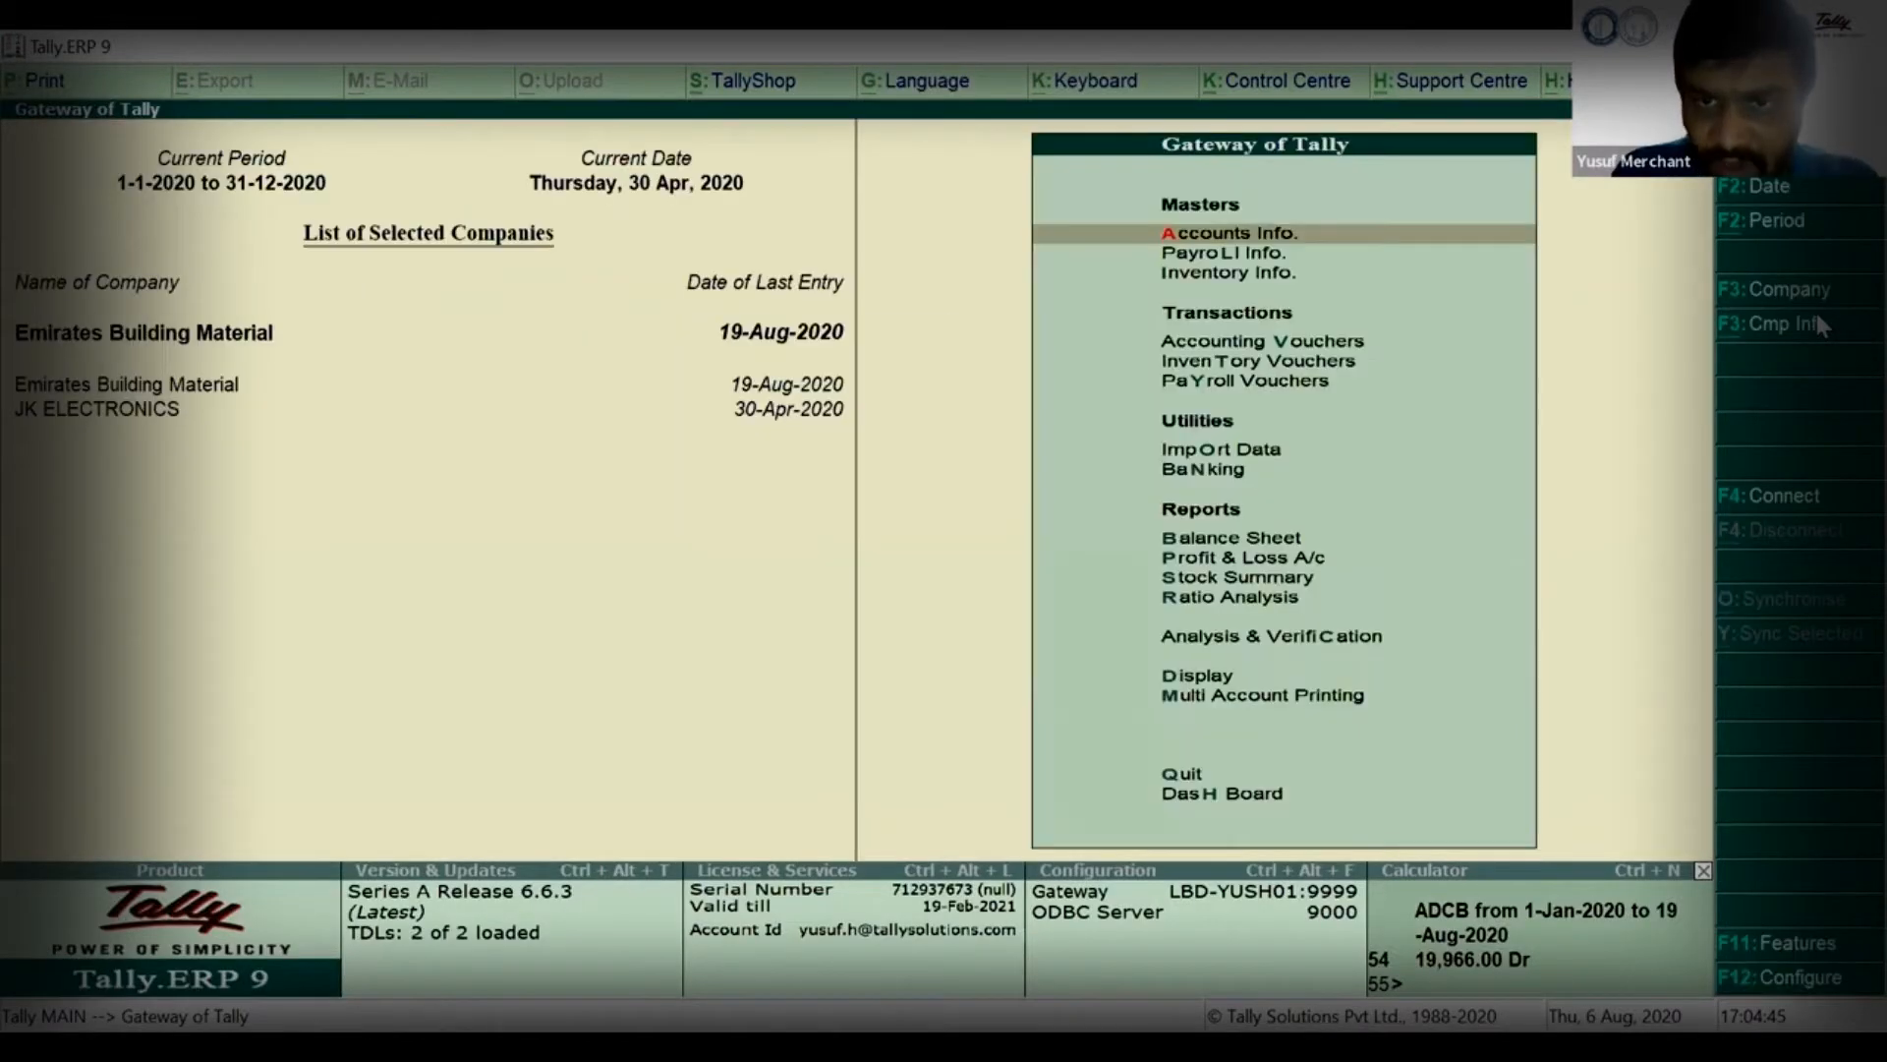
Look through the display reports, including Account Books and Statements of Accounts, for one that offers a budget comparison.
key("Down")
key("Down")
key("Down")
key("Down")
key("Down")
key("d")
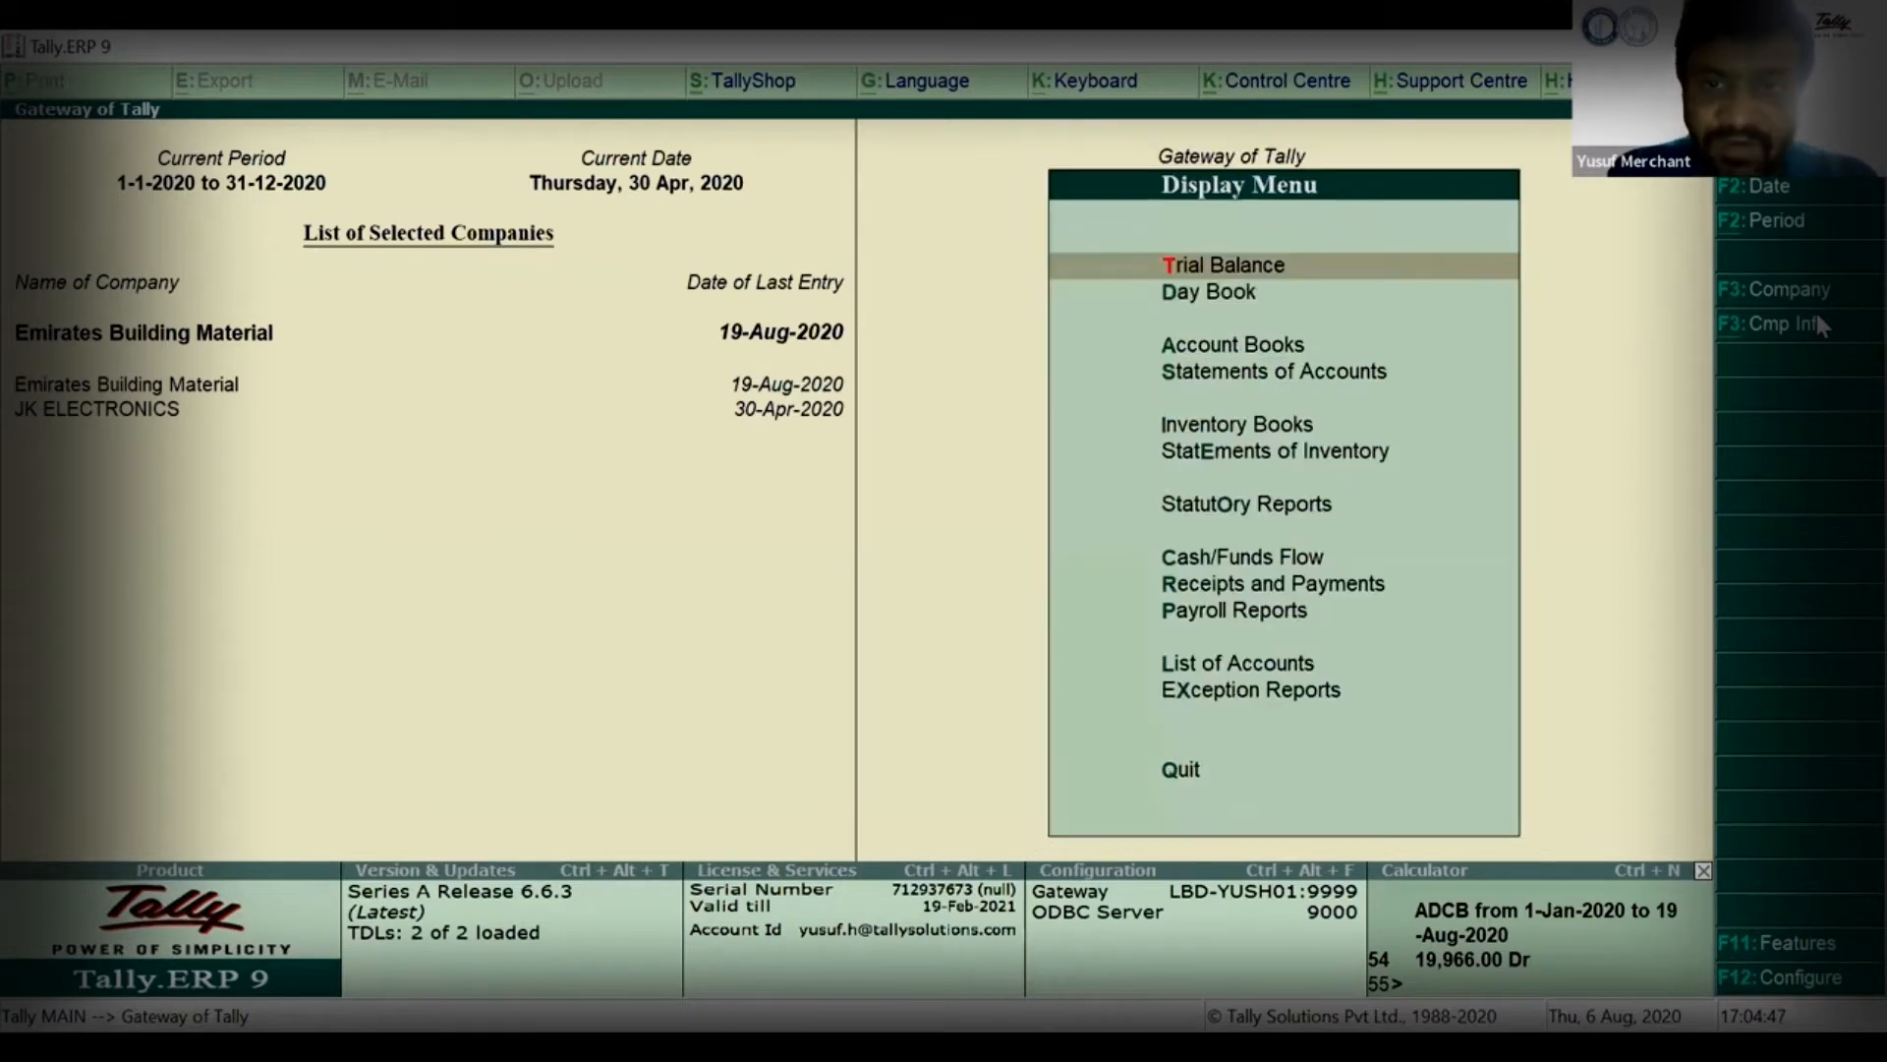
key("Down")
key("Down")
key("Return")
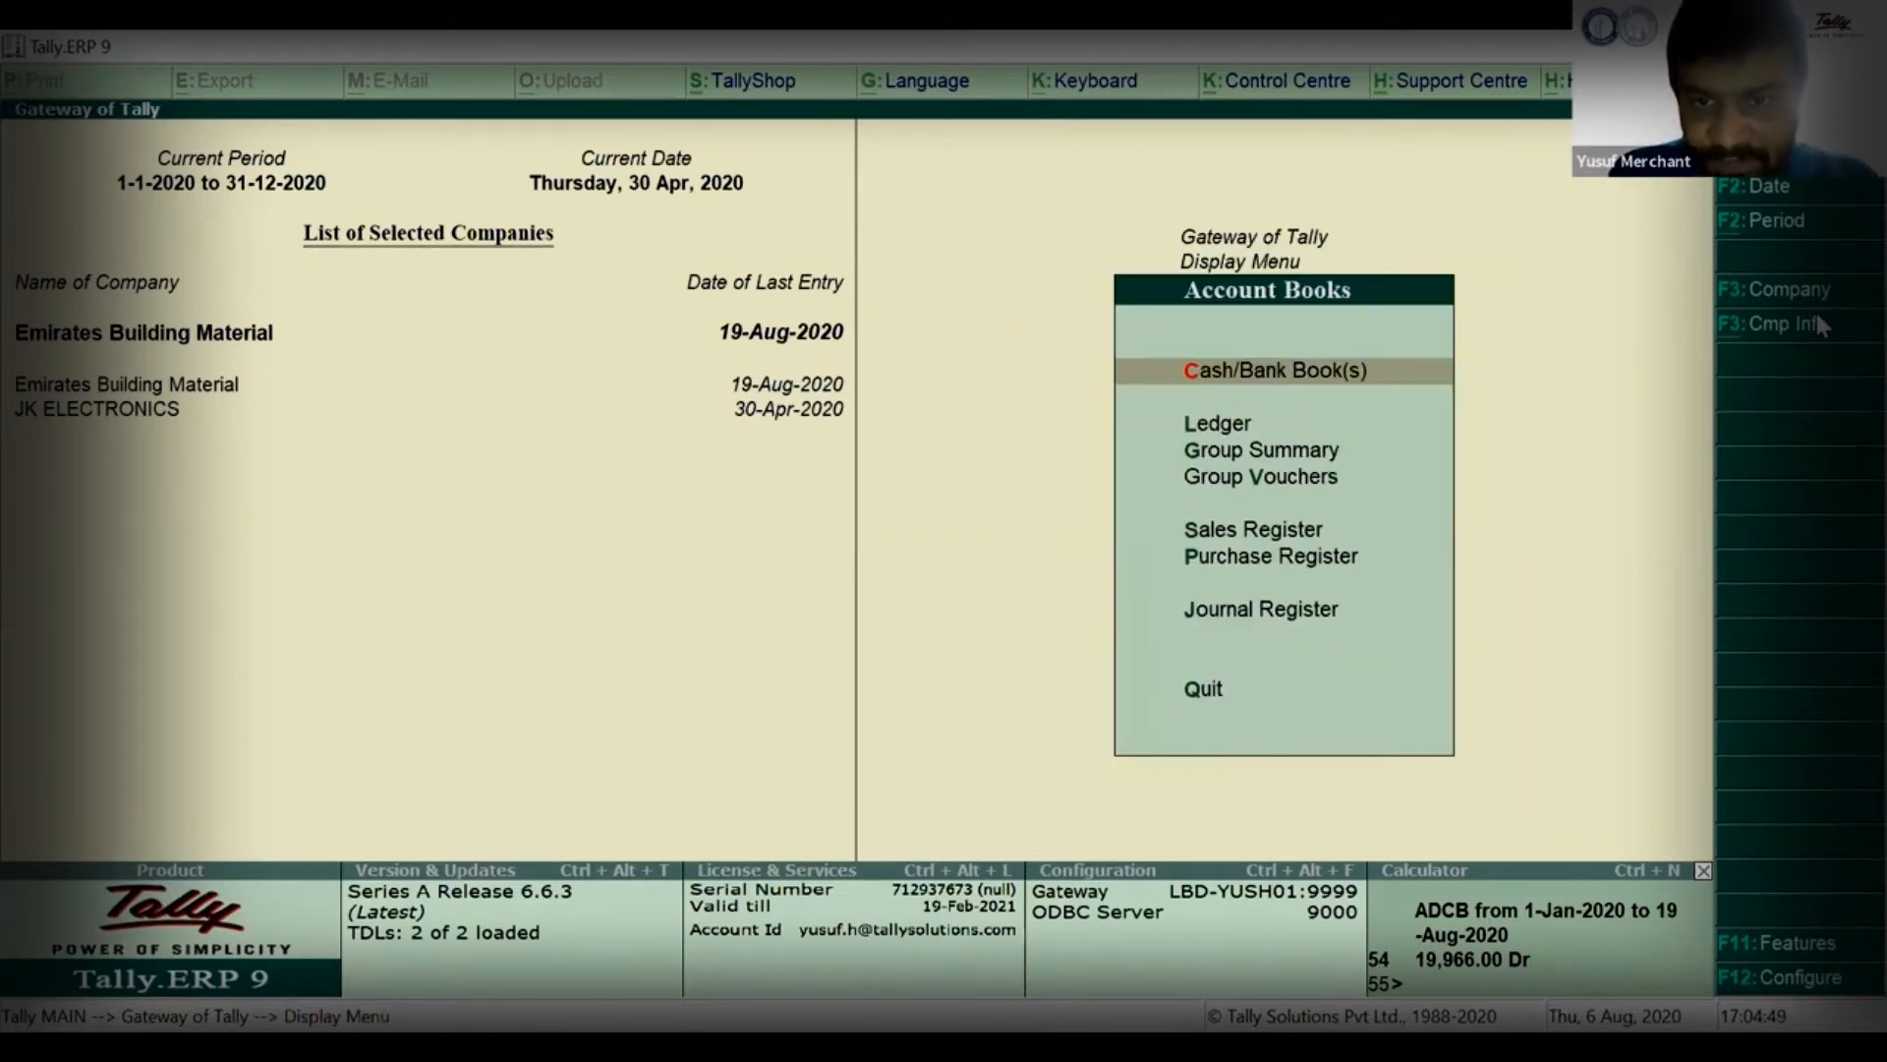
key("Escape")
key("Down")
key("Return")
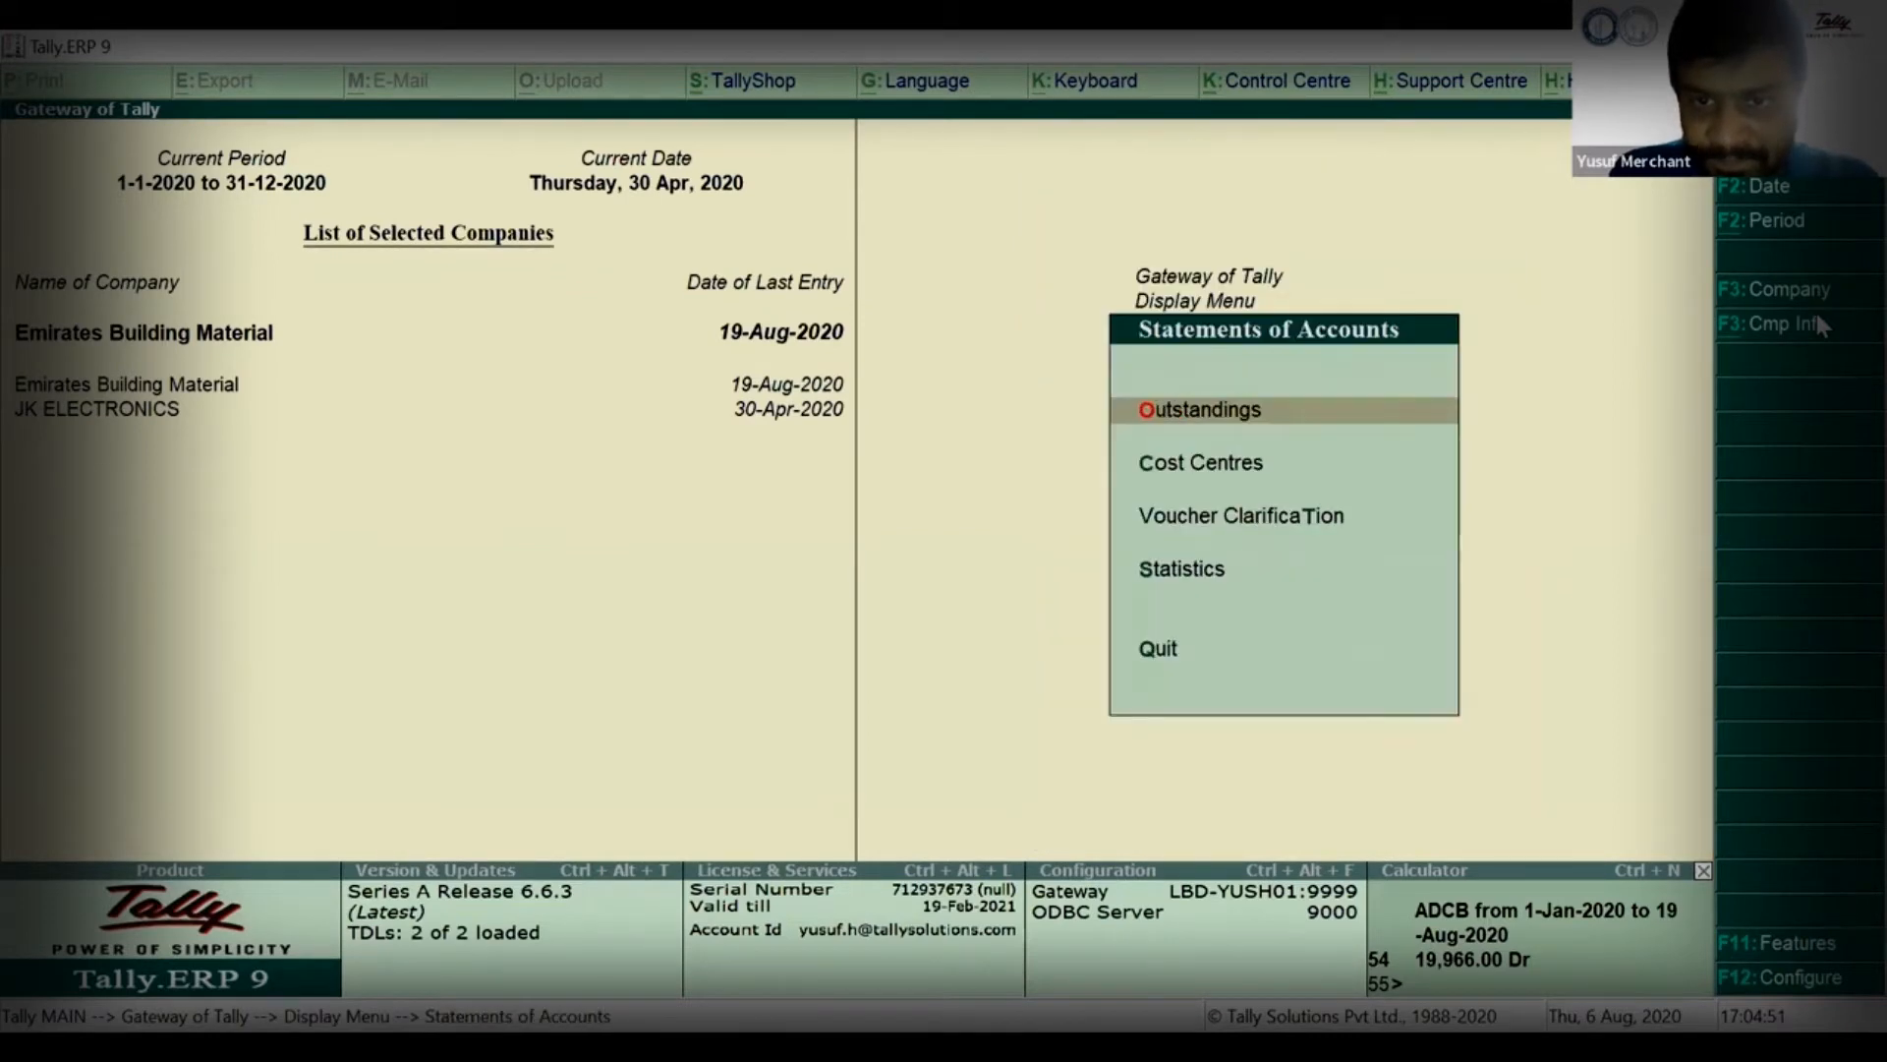
key("Escape")
key("Down")
key("Down")
key("Down")
key("Down")
key("Down")
key("Up")
key("Up")
key("Up")
key("Up")
key("Up")
key("Up")
Open the Sales Register and apply a budget variance analysis using Budget 2020.
key("Return")
key("Down")
key("Down")
key("Down")
key("Down")
key("Return")
key("Escape")
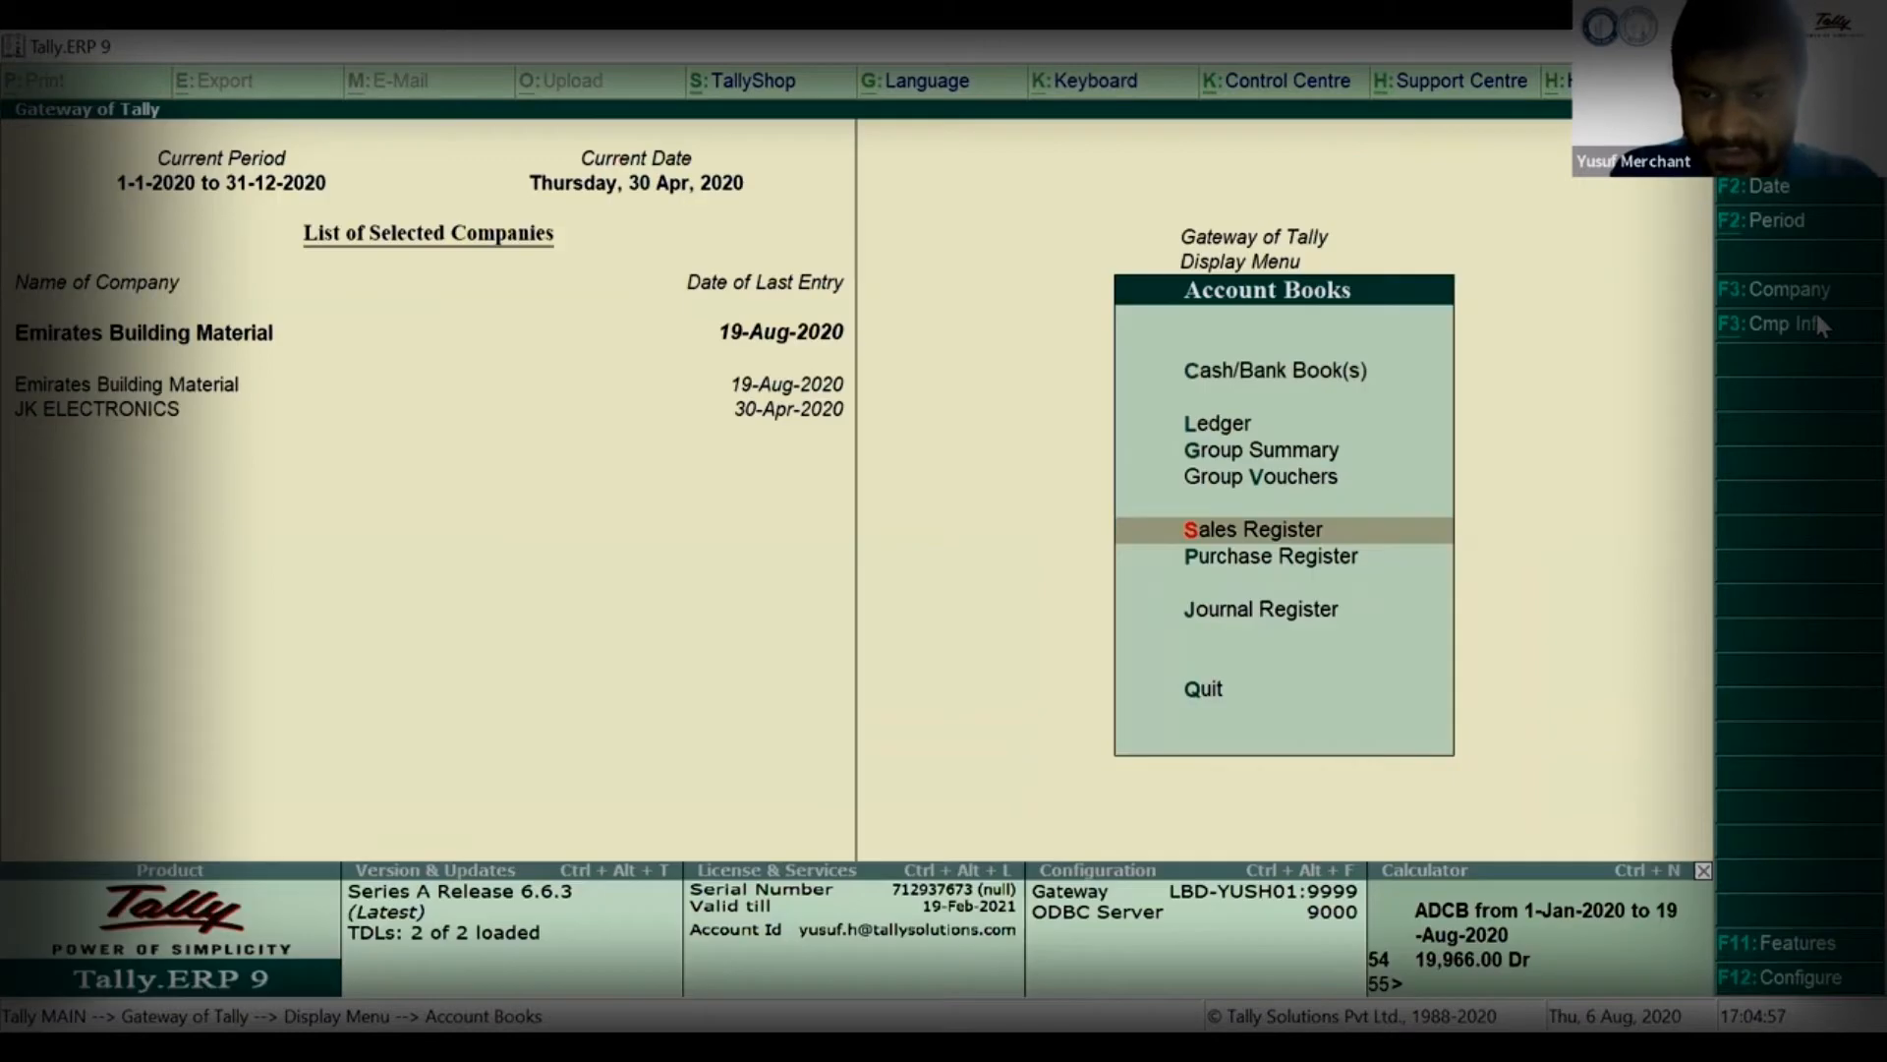
key("Return")
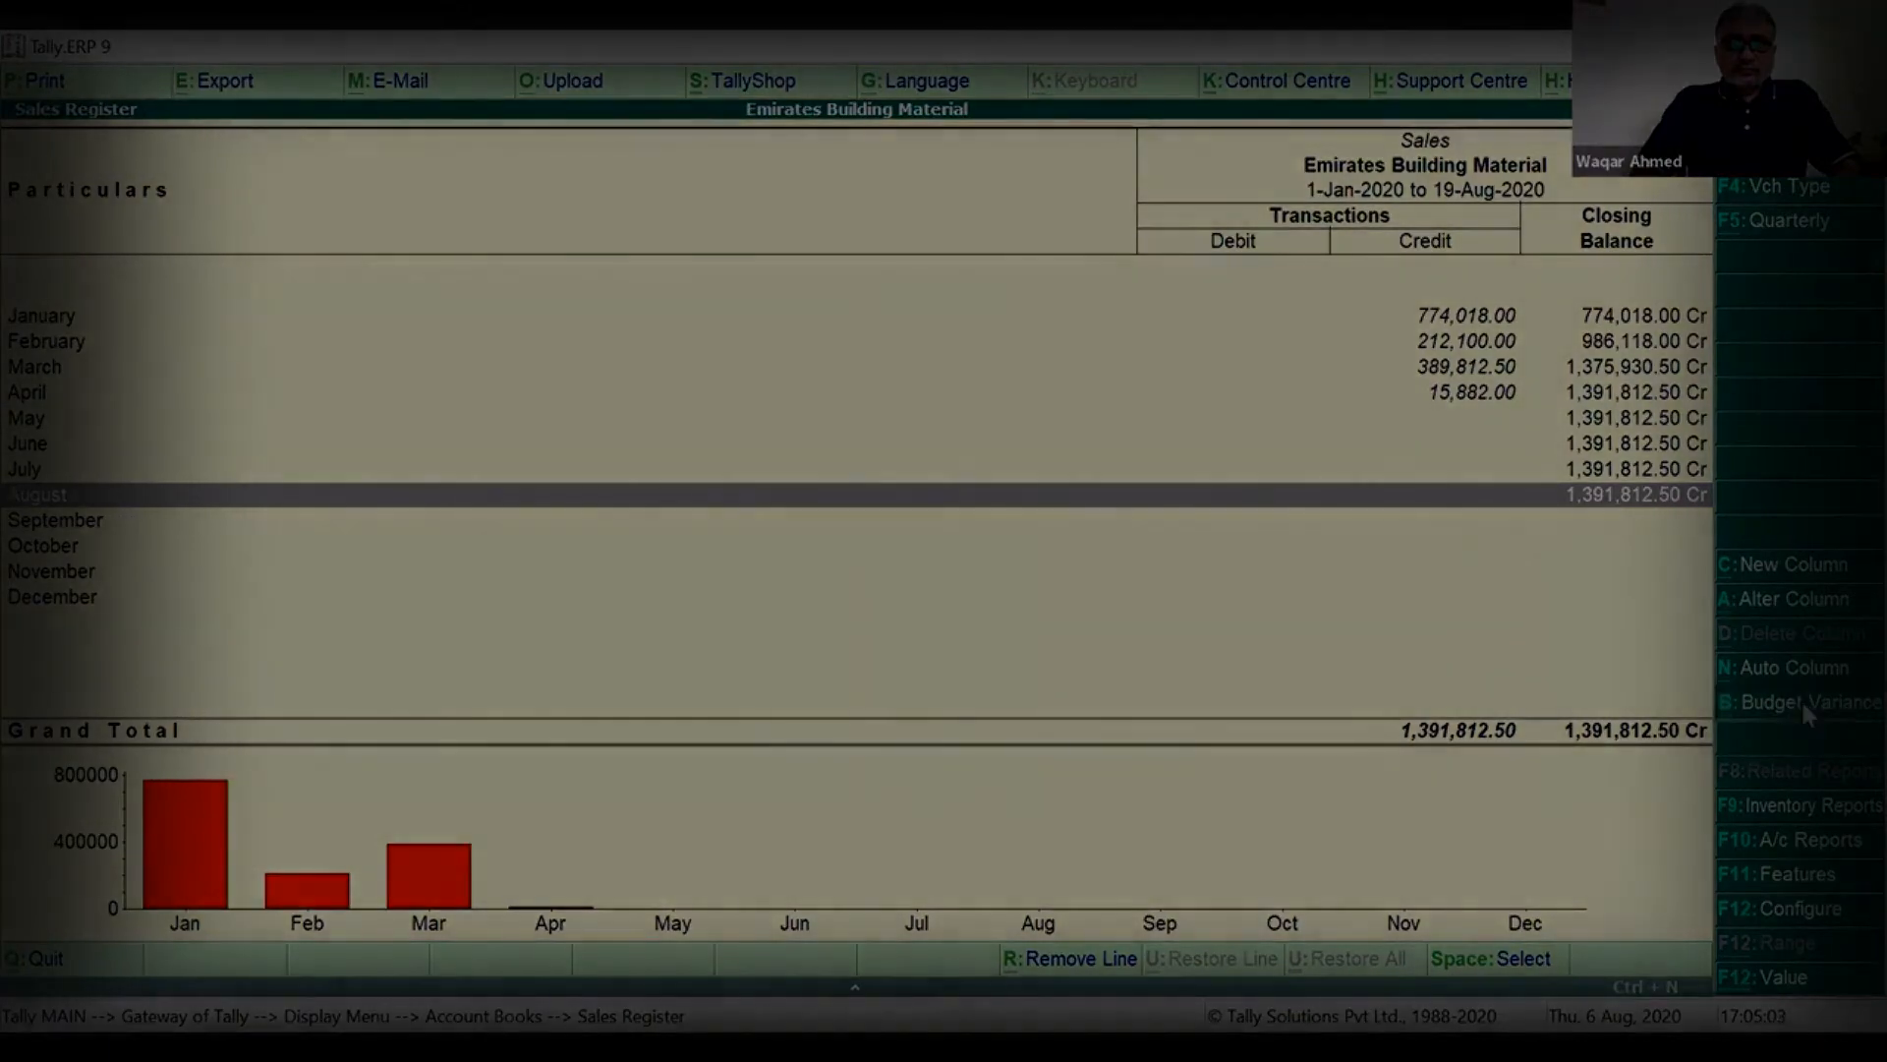
left_click(1801, 700)
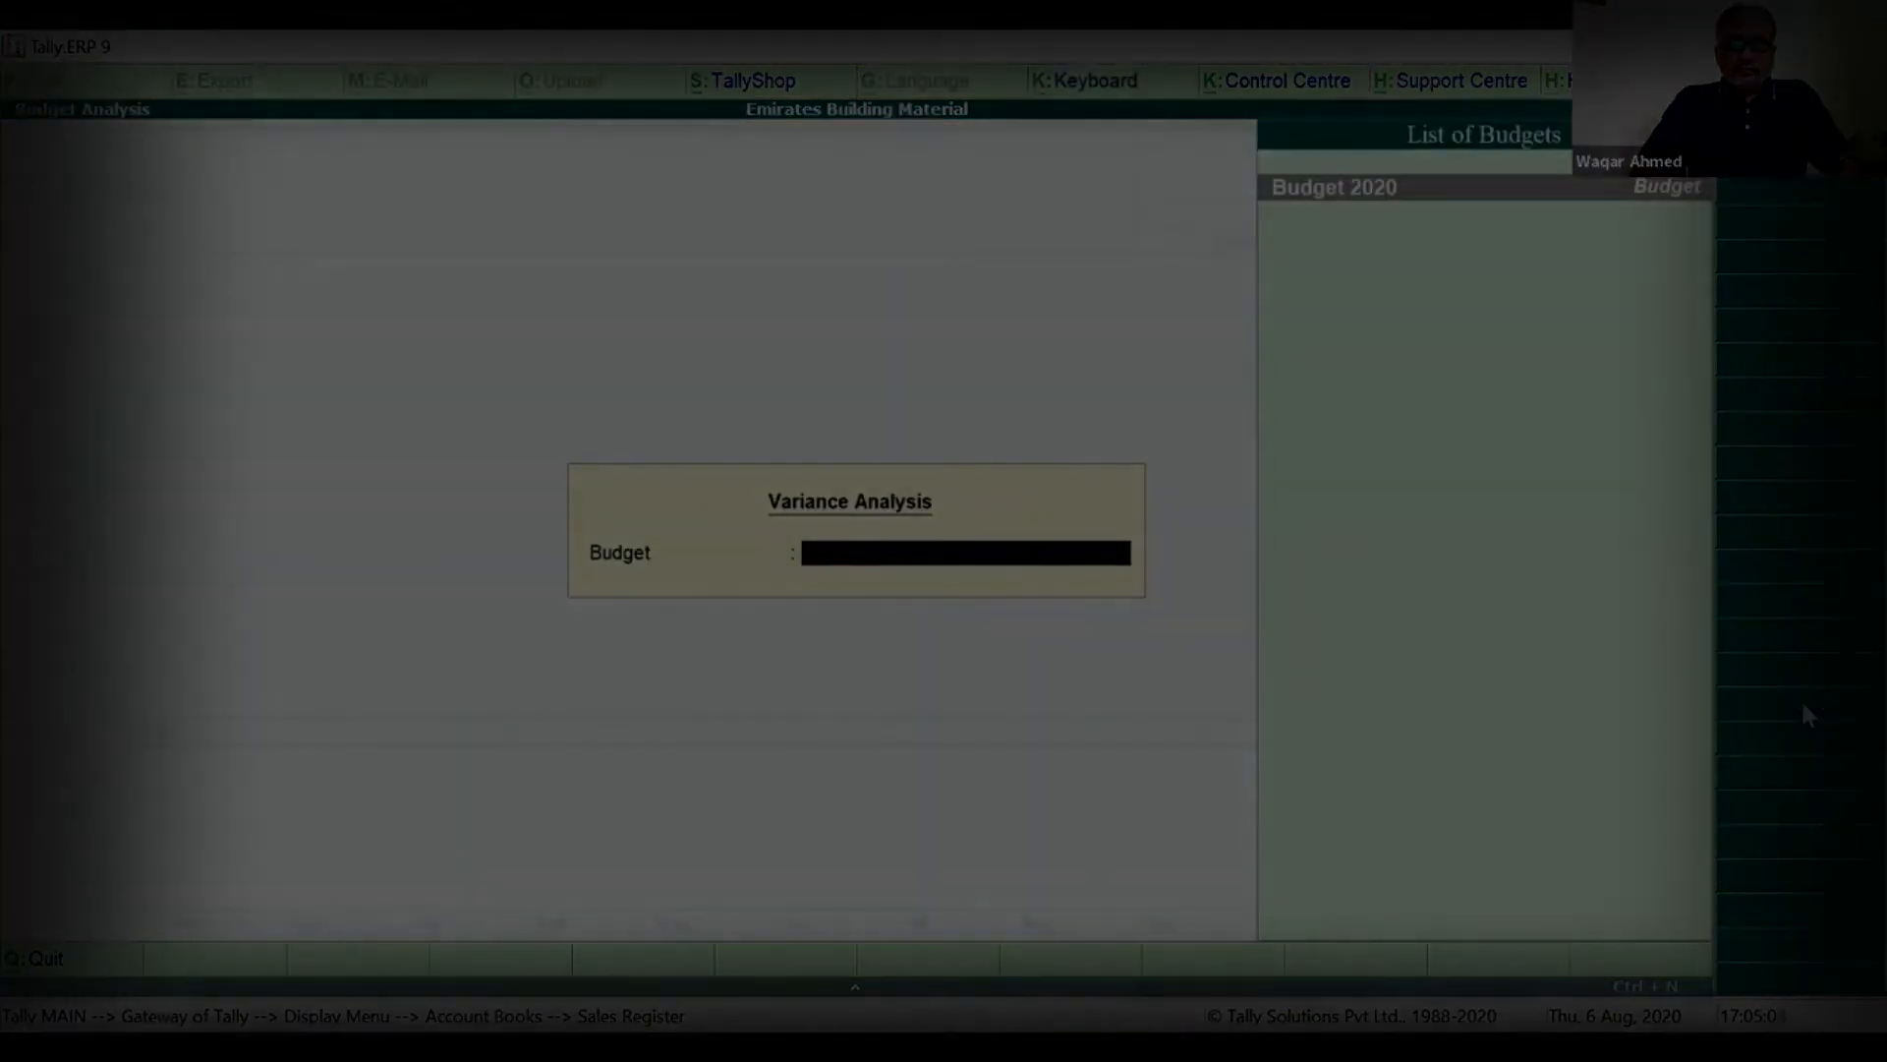
key("Return")
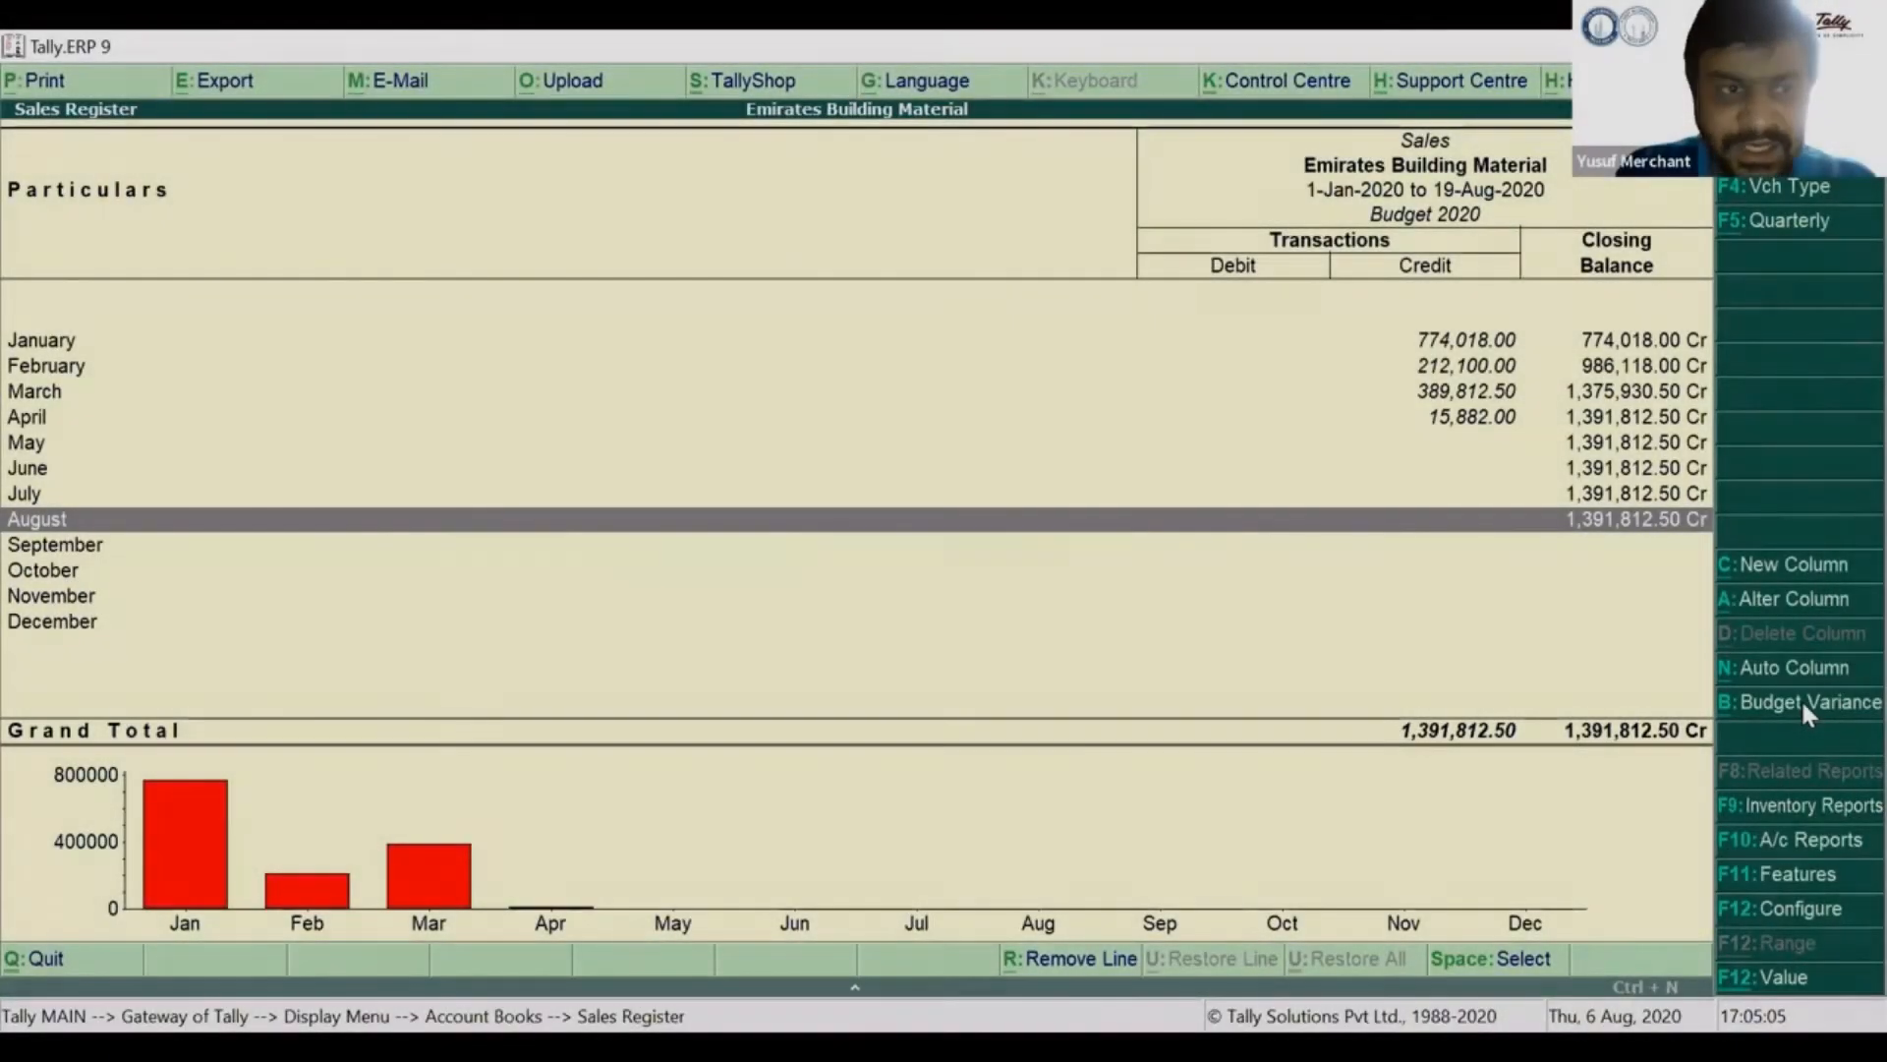
key("Up")
key("Down")
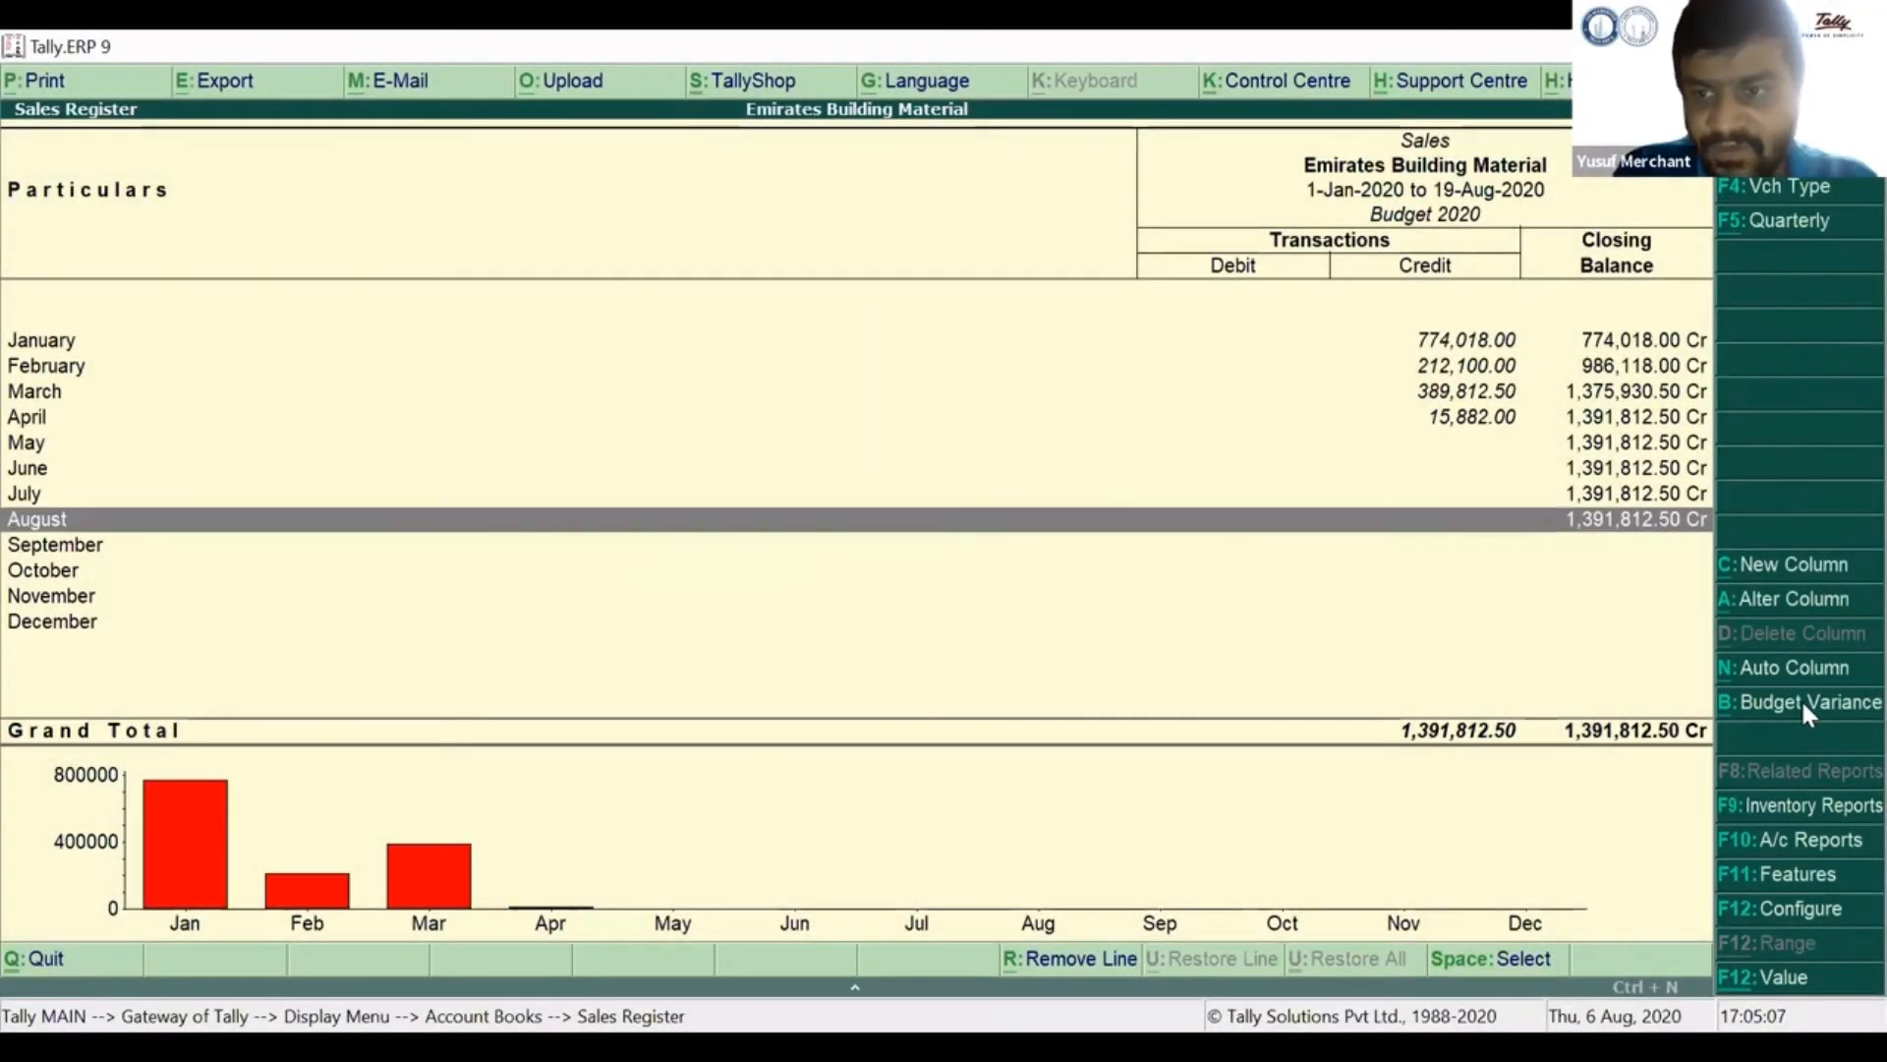
Leave the Sales Register and display the ledger vouchers of the Salary account.
key("Return")
key("Escape")
key("Escape")
key("Down")
key("Up")
key("Up")
key("Up")
key("Up")
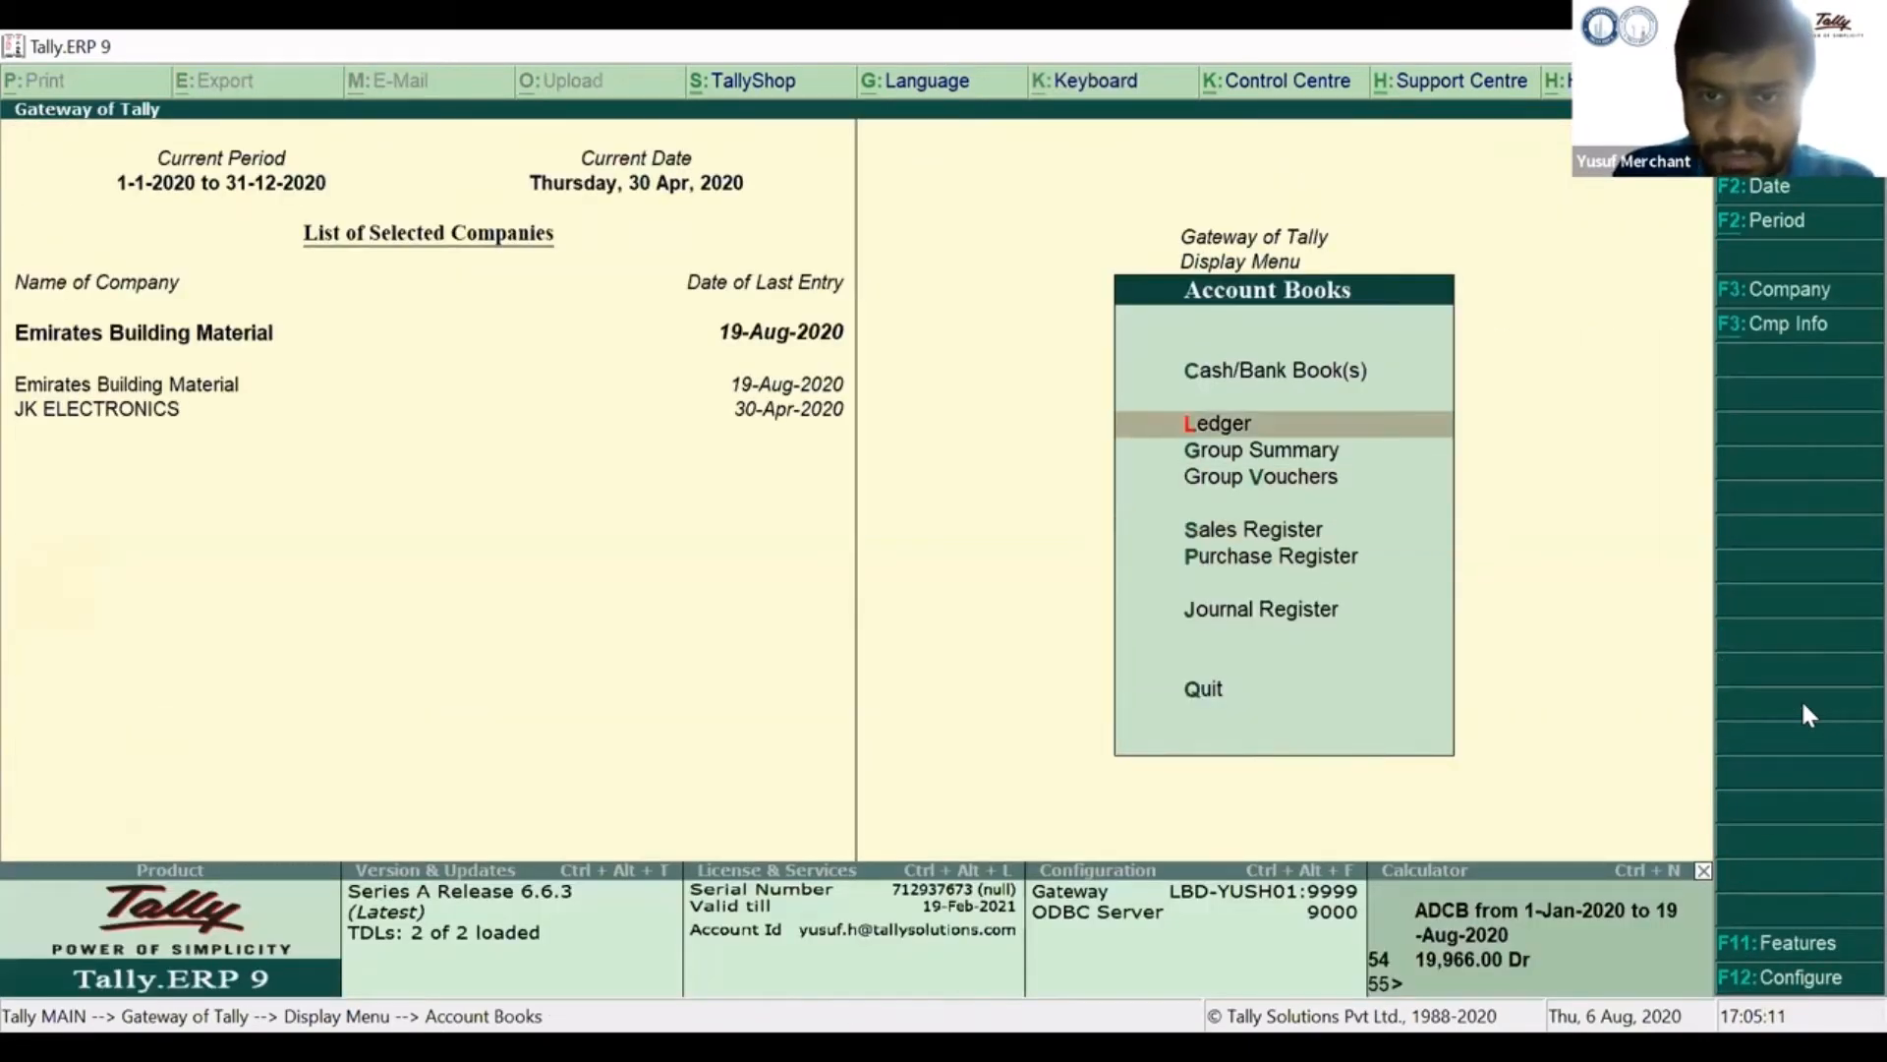
key("Return")
type("Sa")
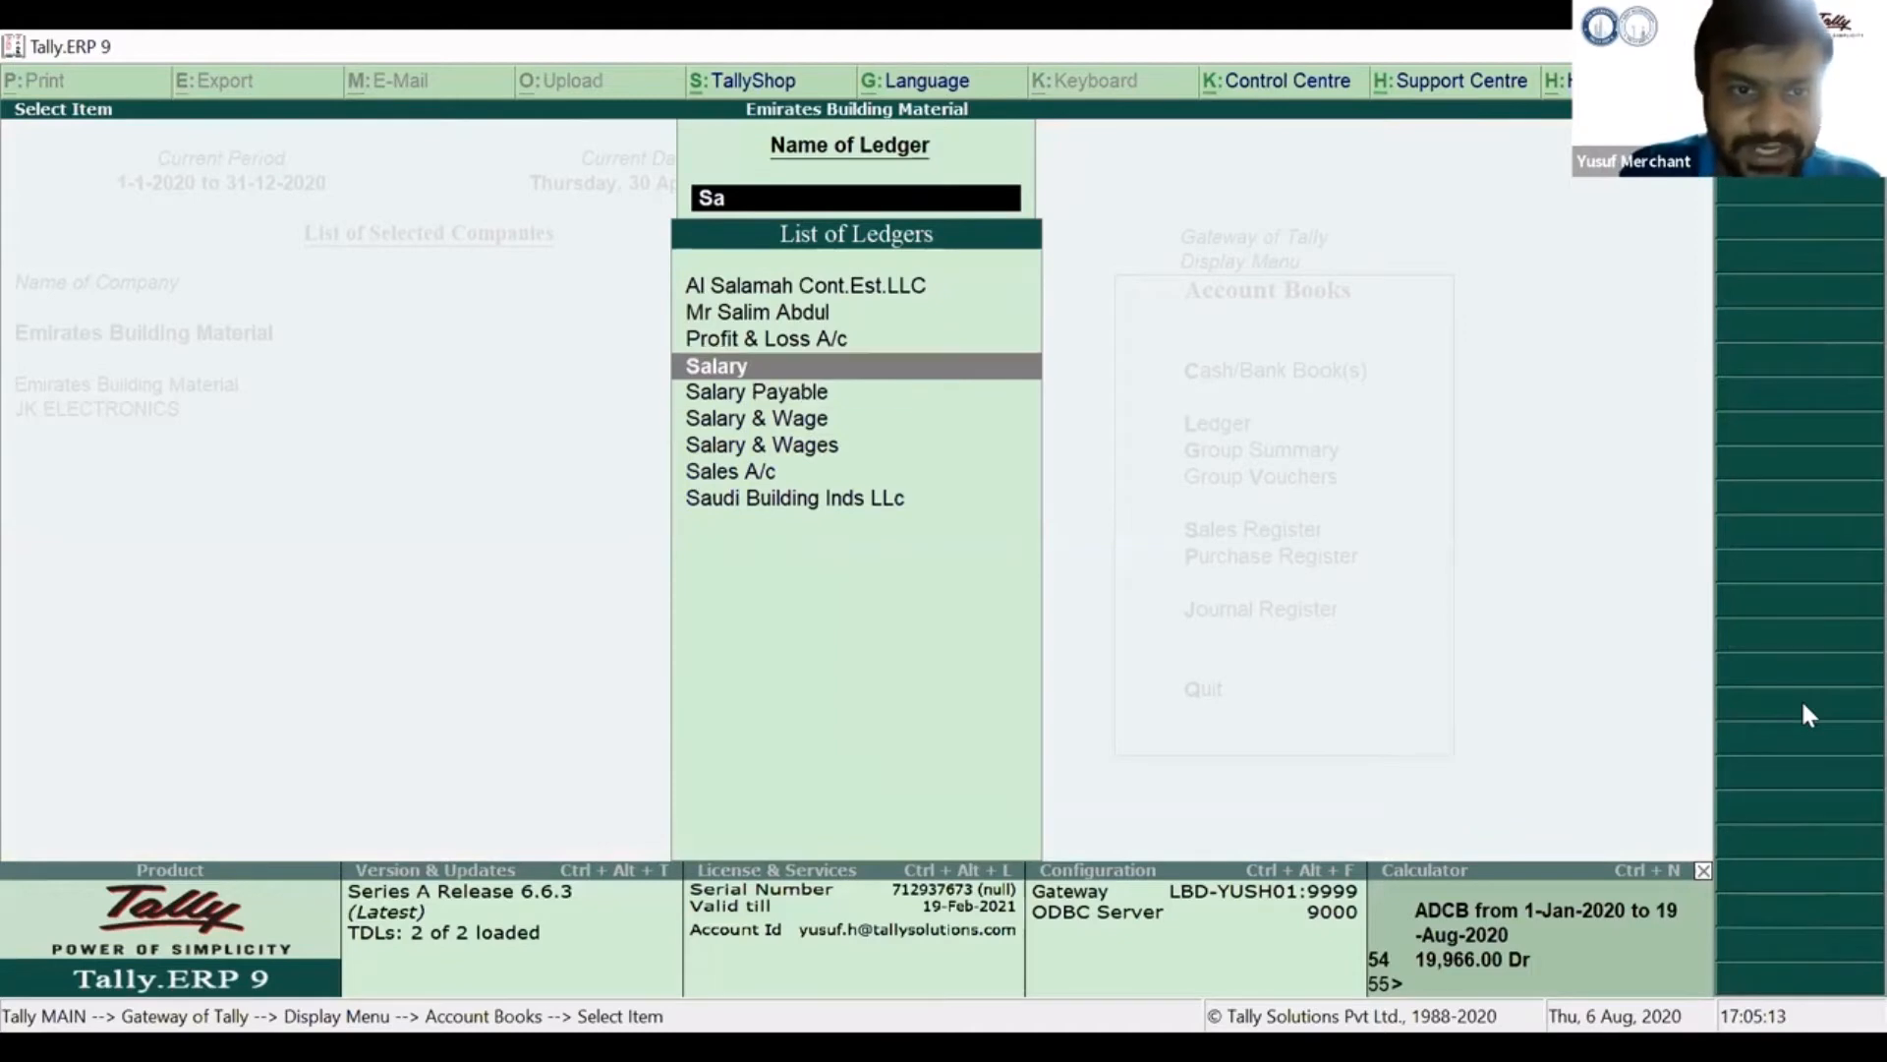
key("Return")
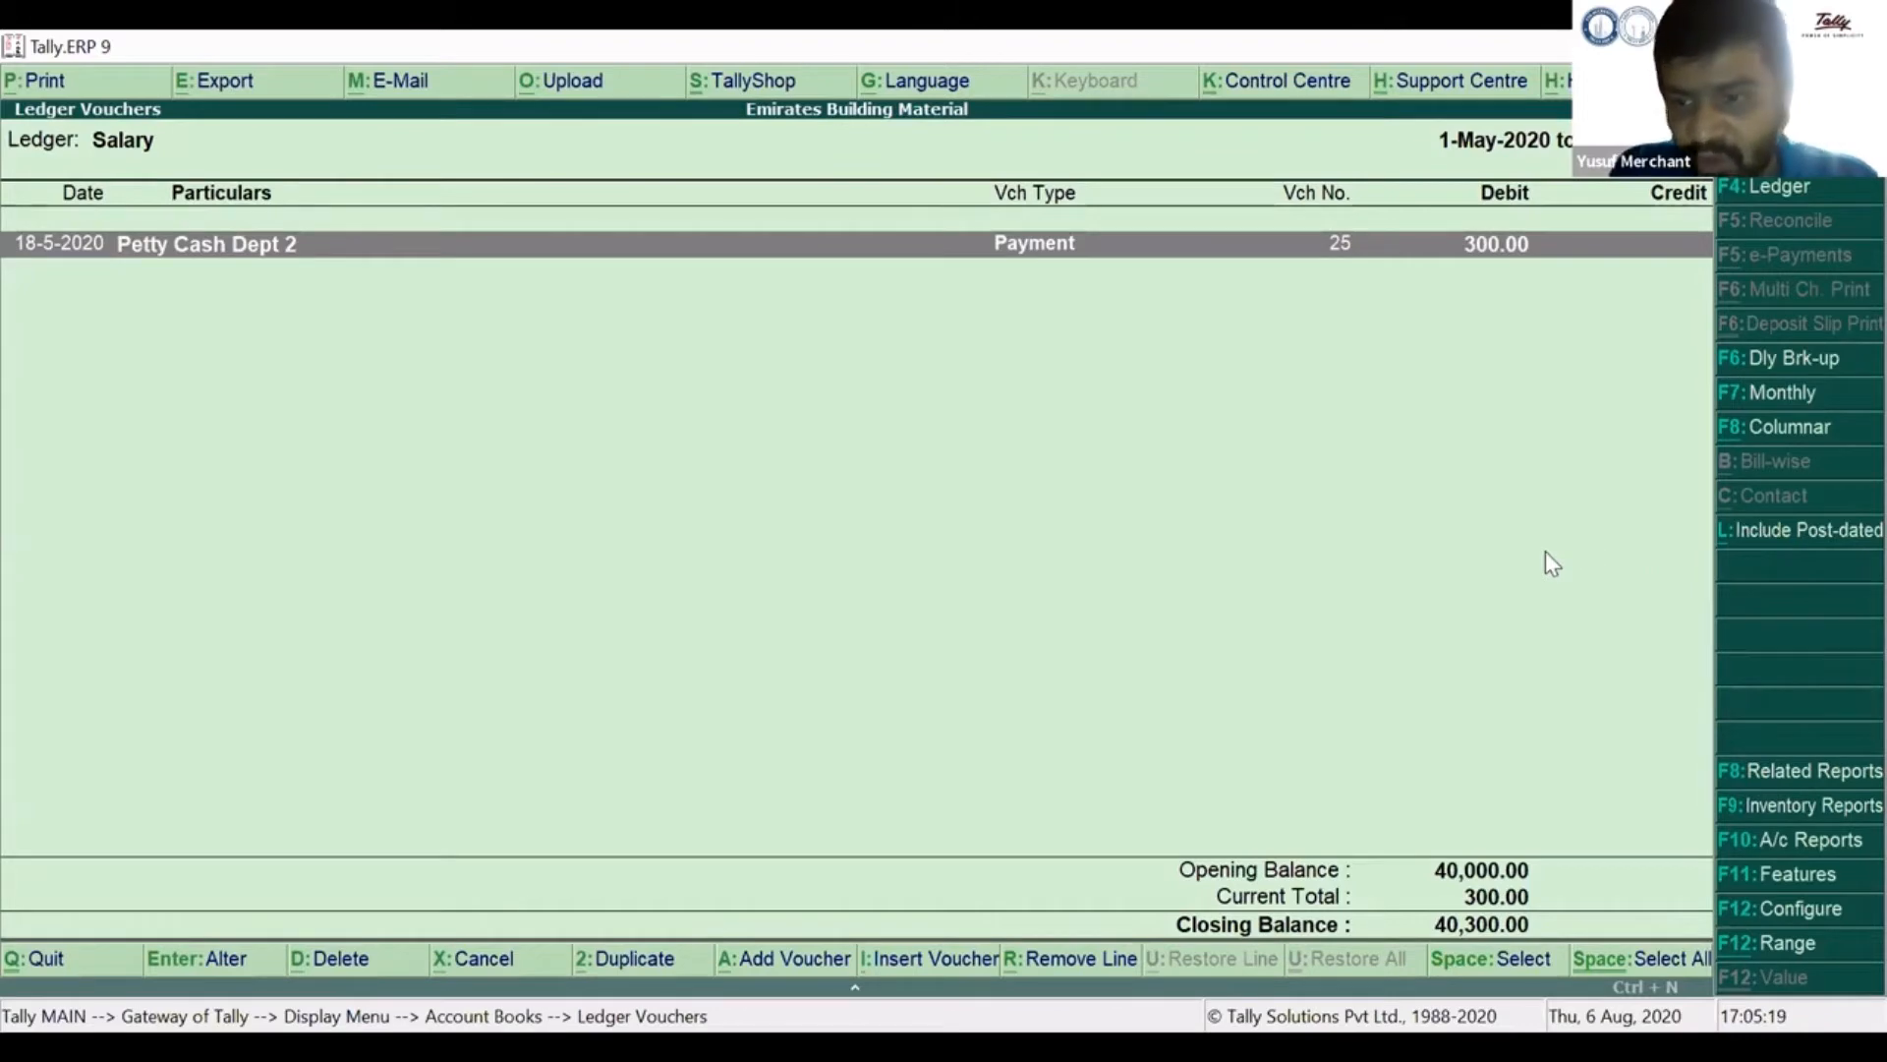
Close the Salary ledger report and look through the other Account Books registers for a budget comparison.
key("Escape")
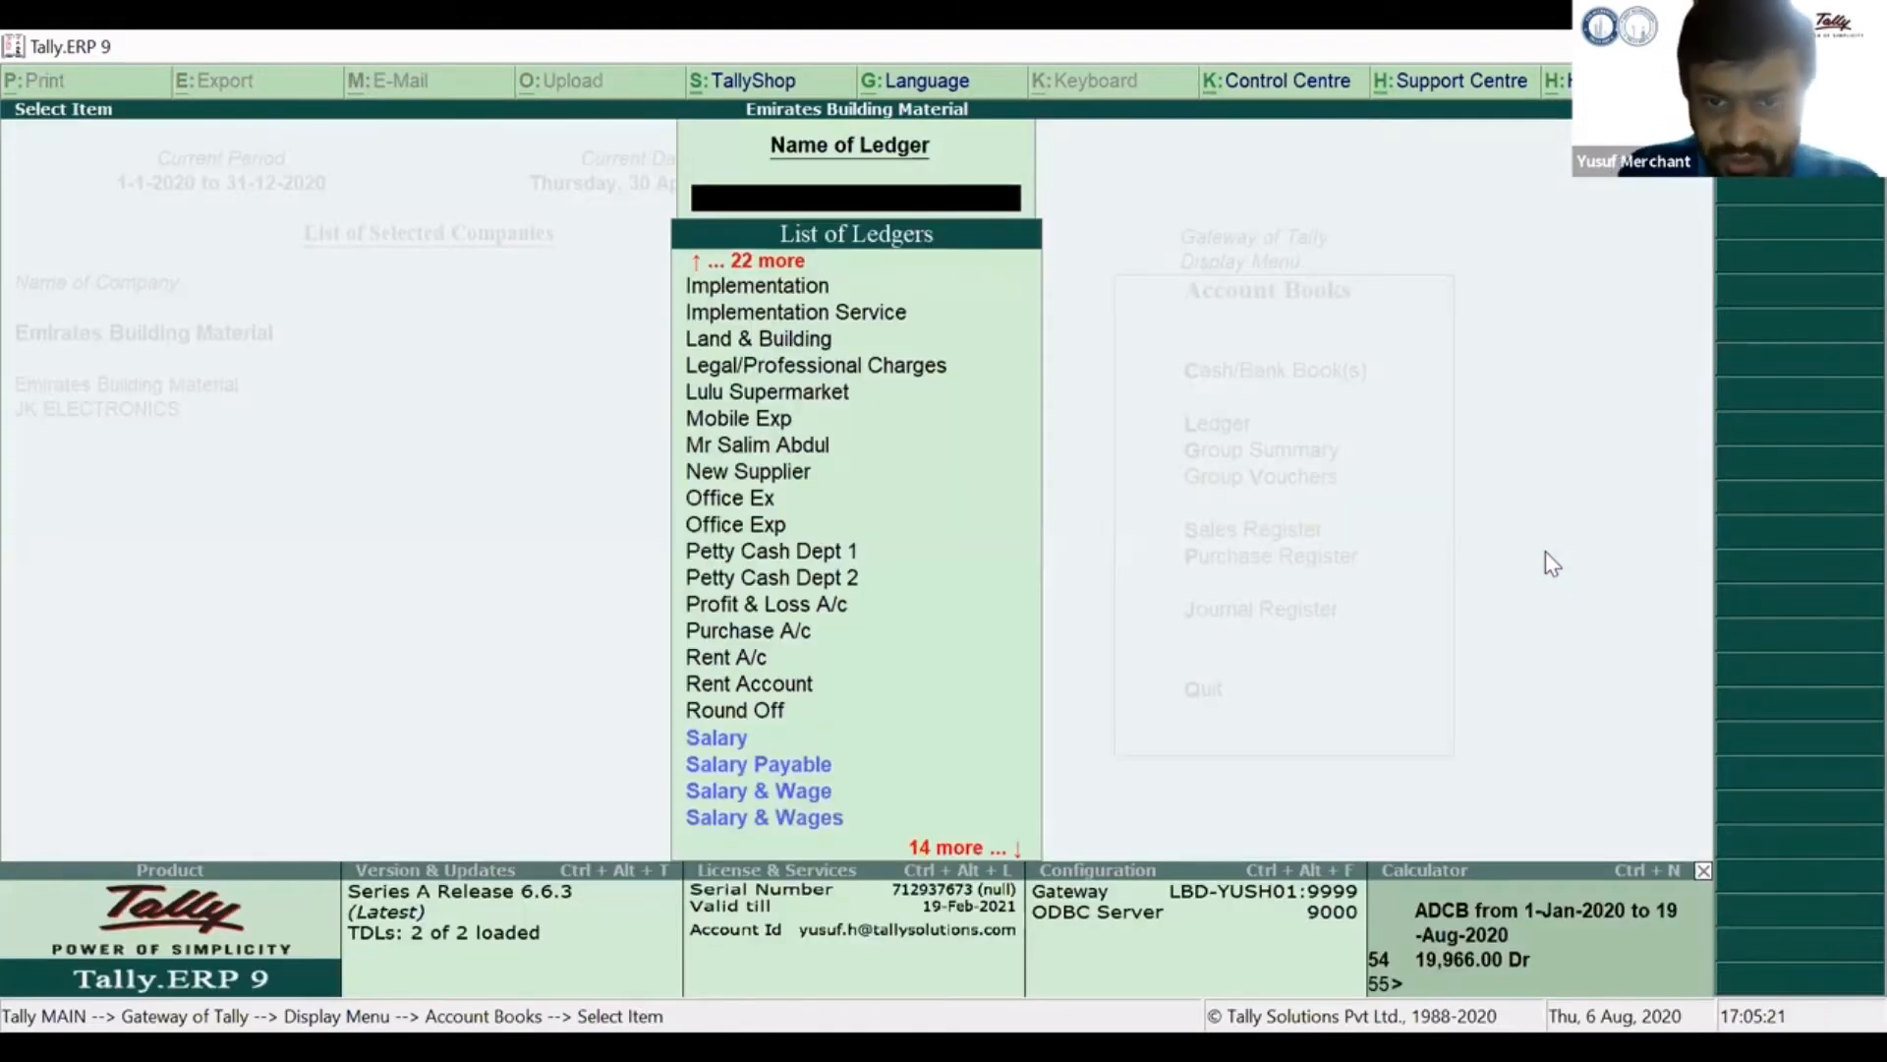
key("Escape")
key("Down")
key("Down")
key("Down")
key("Down")
key("Down")
key("Down")
key("Up")
key("Return")
key("Escape")
key("Escape")
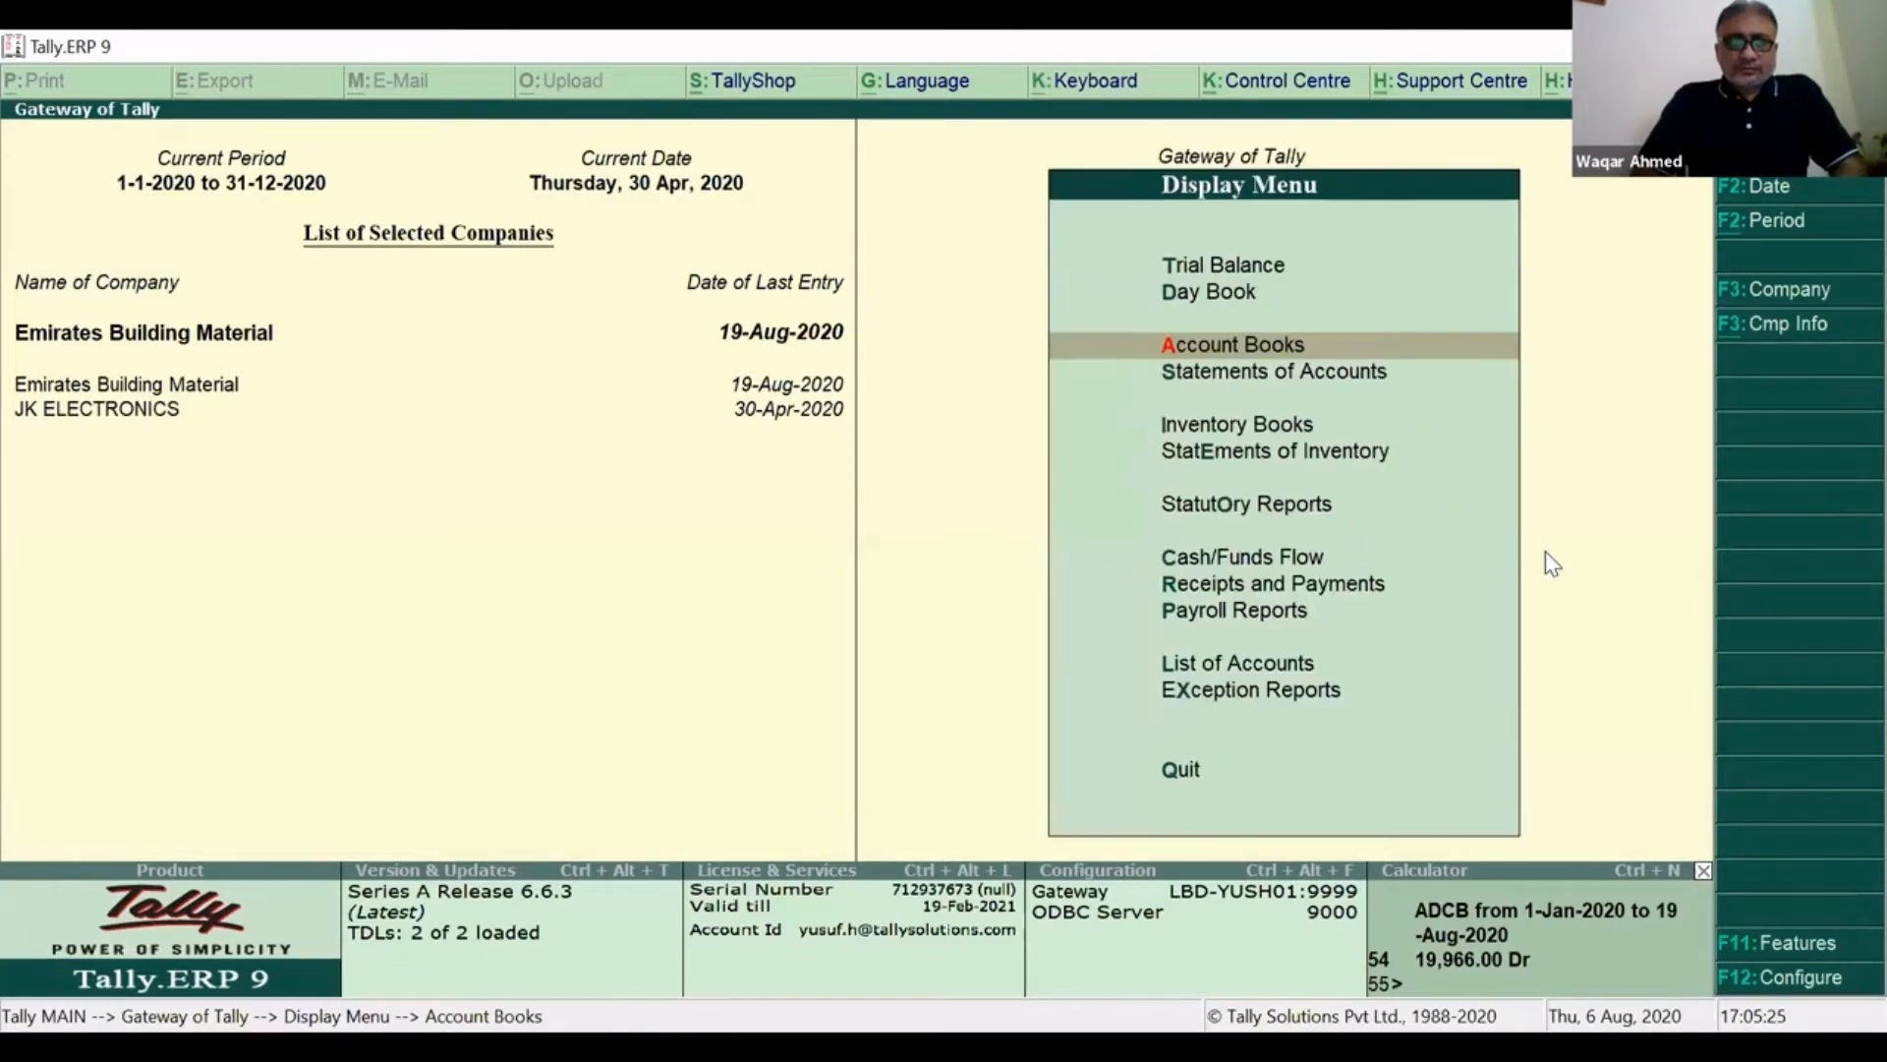
Look through the Statements of Accounts reports for a budget comparison, and return to Account Books.
key("Down")
key("Down")
key("Up")
key("Return")
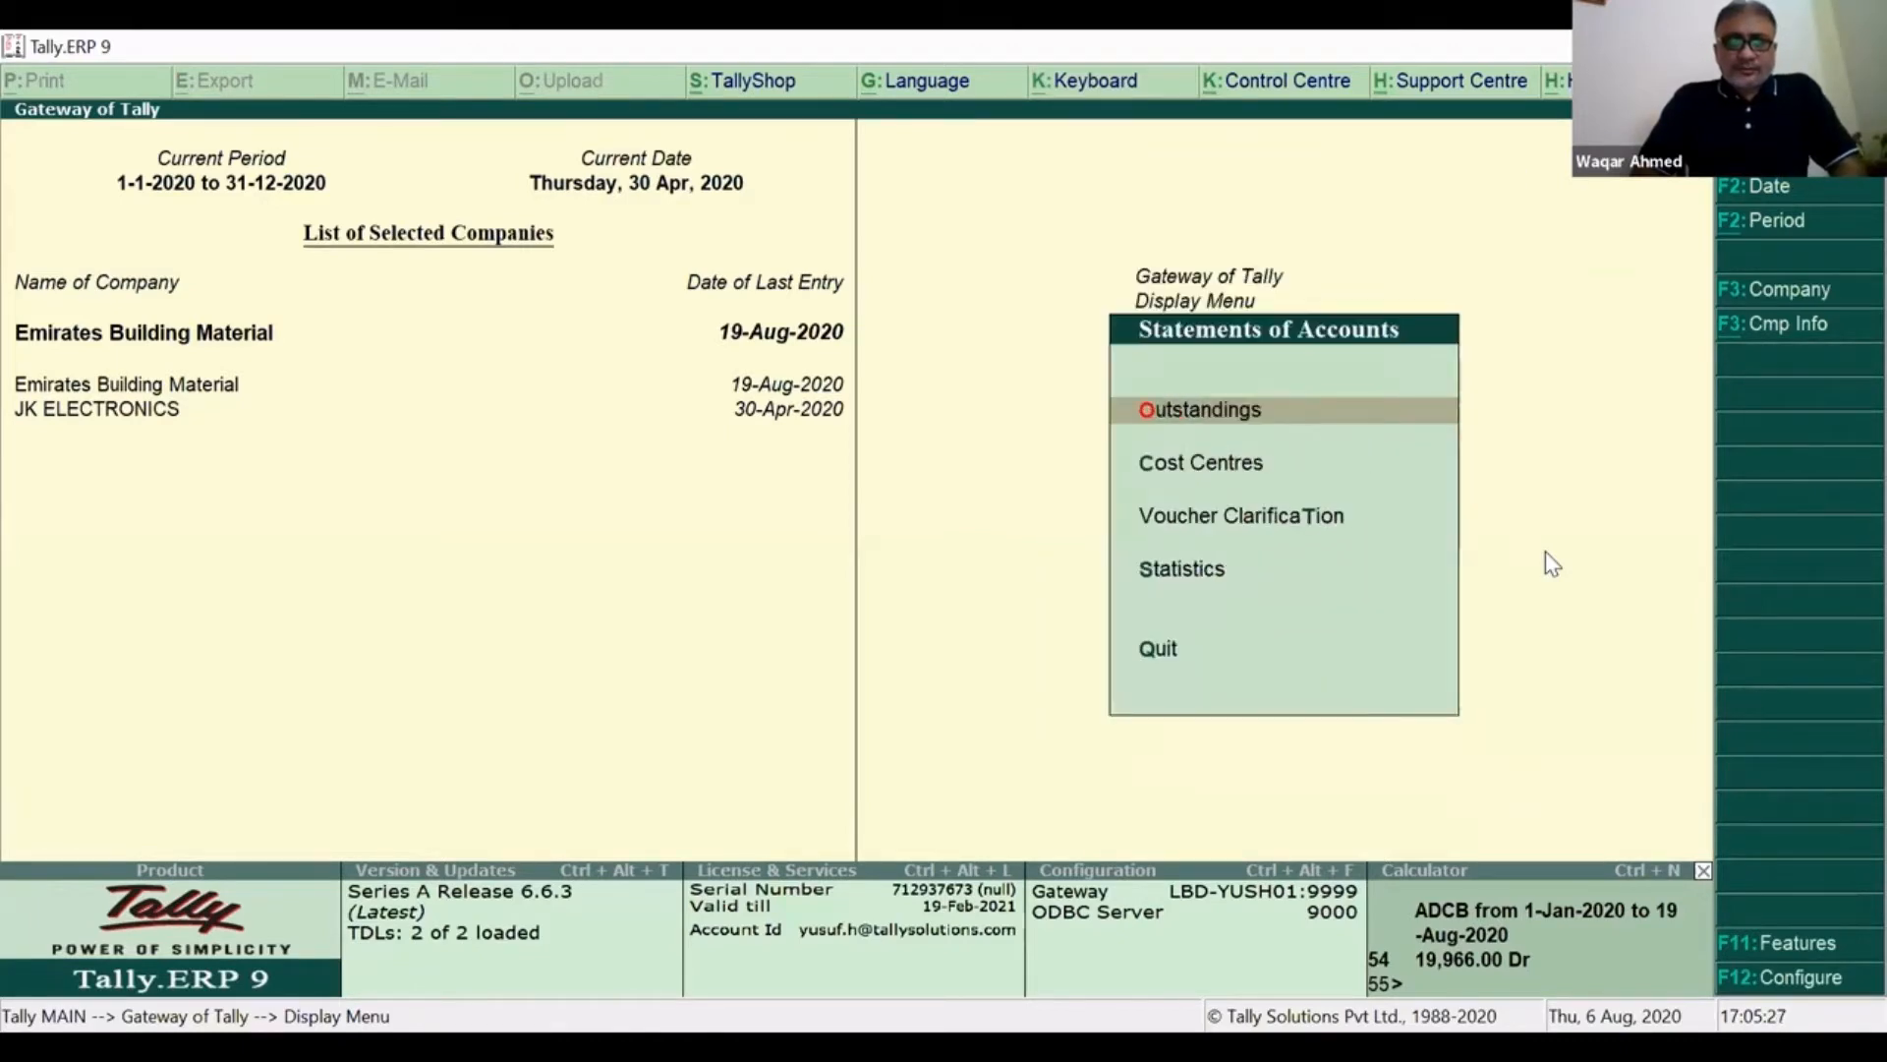
key("Down")
key("Down")
key("Down")
key("Up")
key("Return")
key("Escape")
key("Escape")
key("Up")
key("Return")
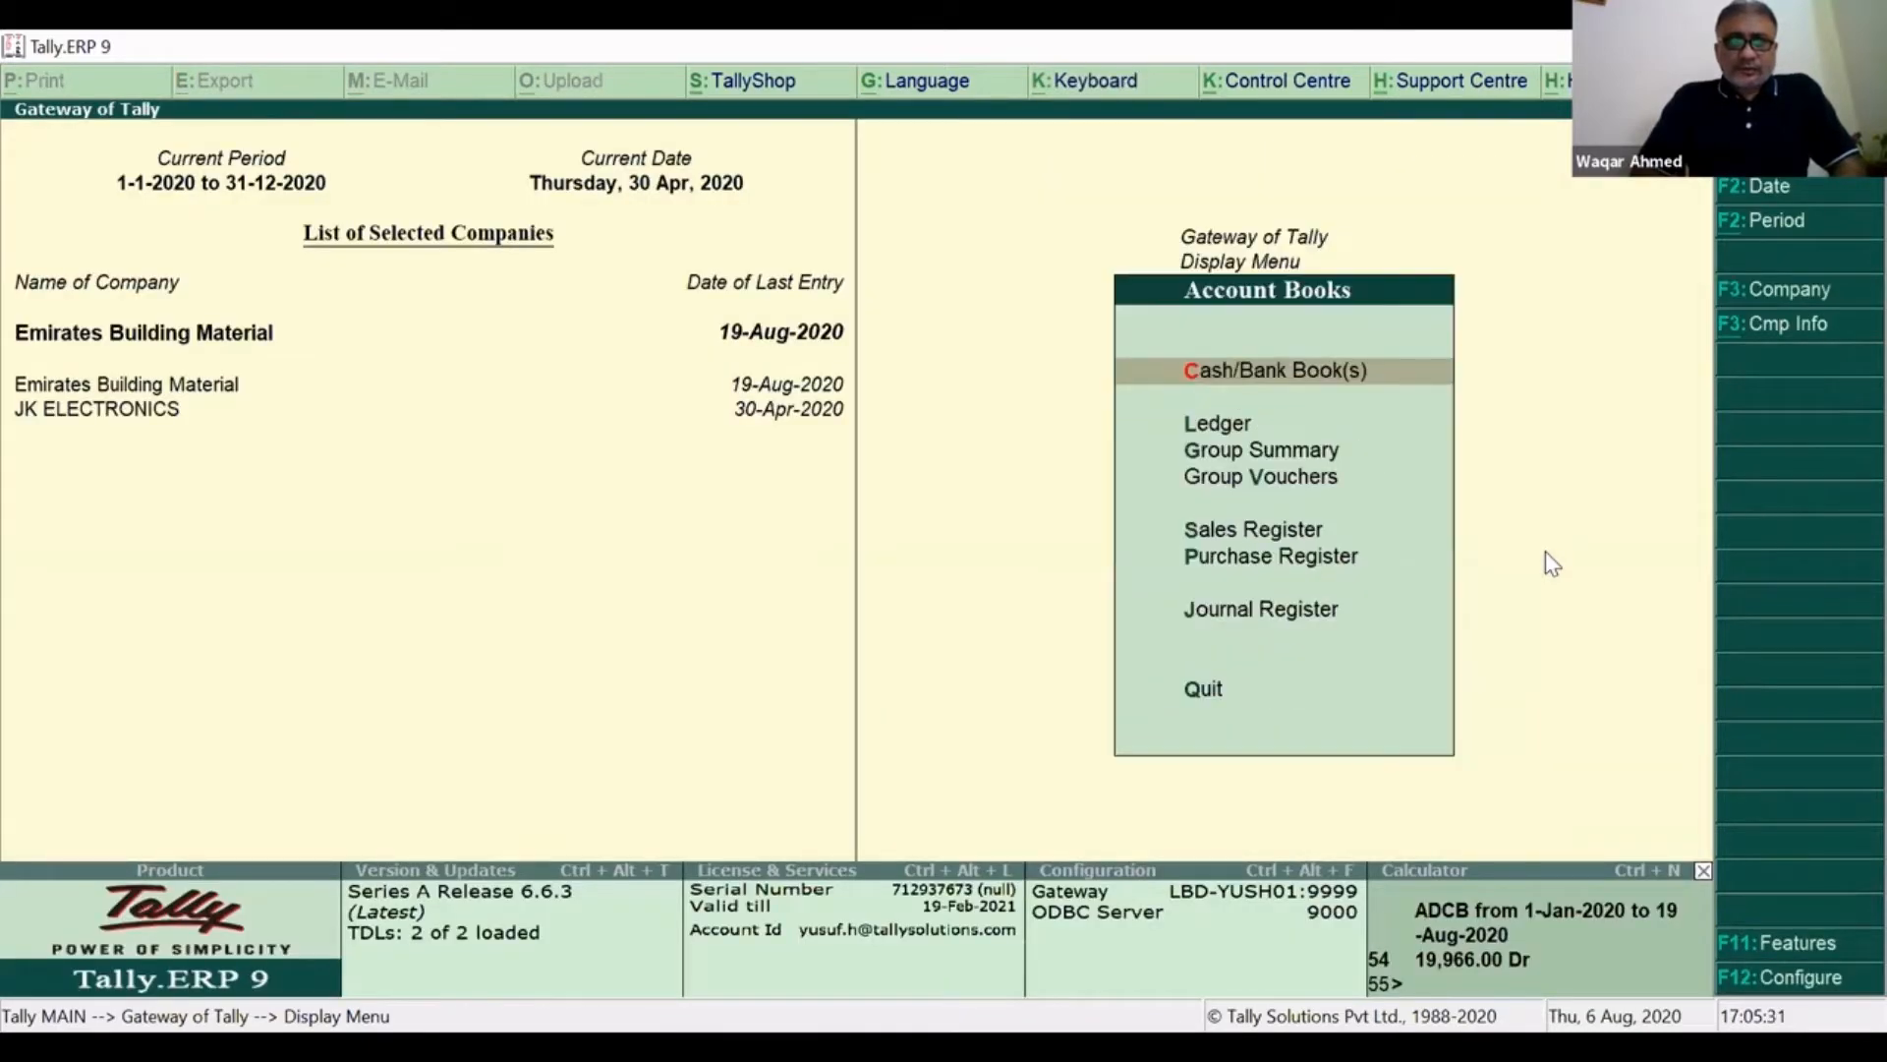
Reopen the Salary ledger's vouchers and inspect the Petty Cash Dept 2 payment voucher without changing it.
key("Down")
key("Down")
key("Down")
key("Down")
key("Down")
key("Up")
key("Up")
key("Up")
key("Up")
key("Return")
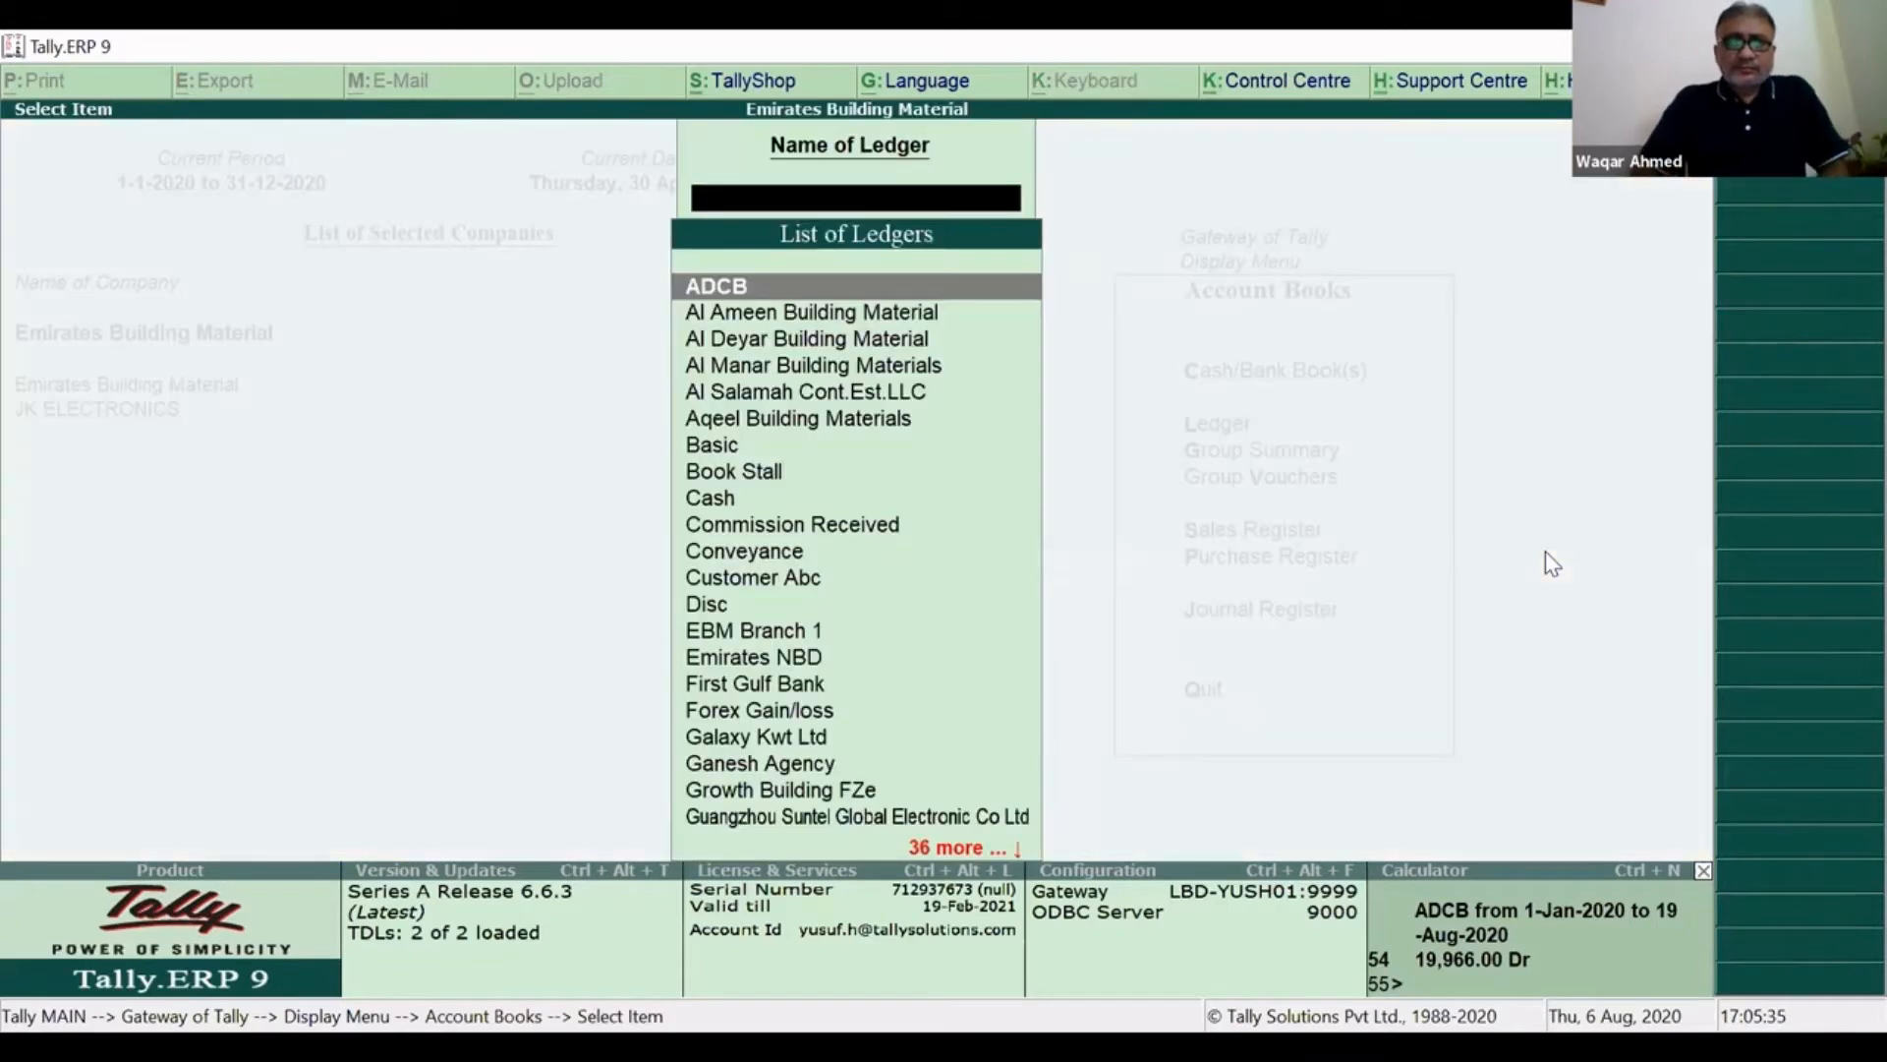
type("Sa")
key("Down")
key("Up")
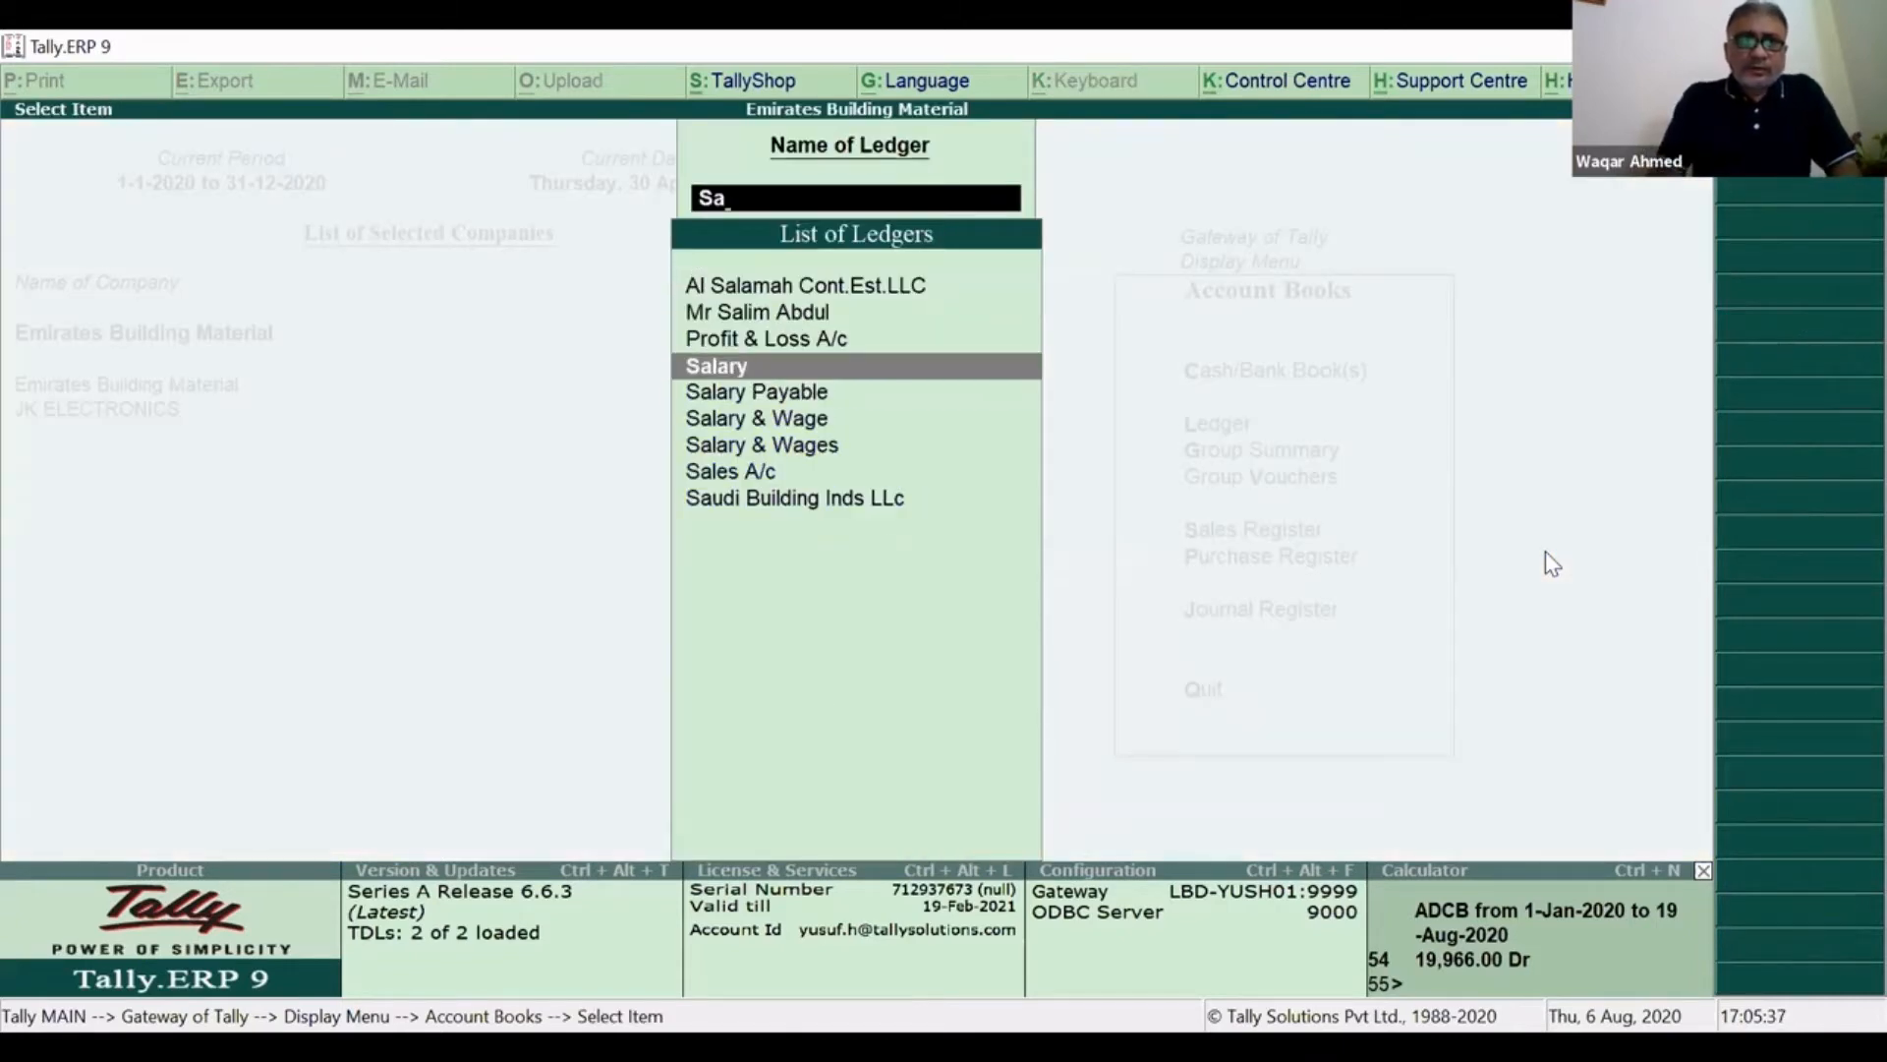
key("Return")
key("Return")
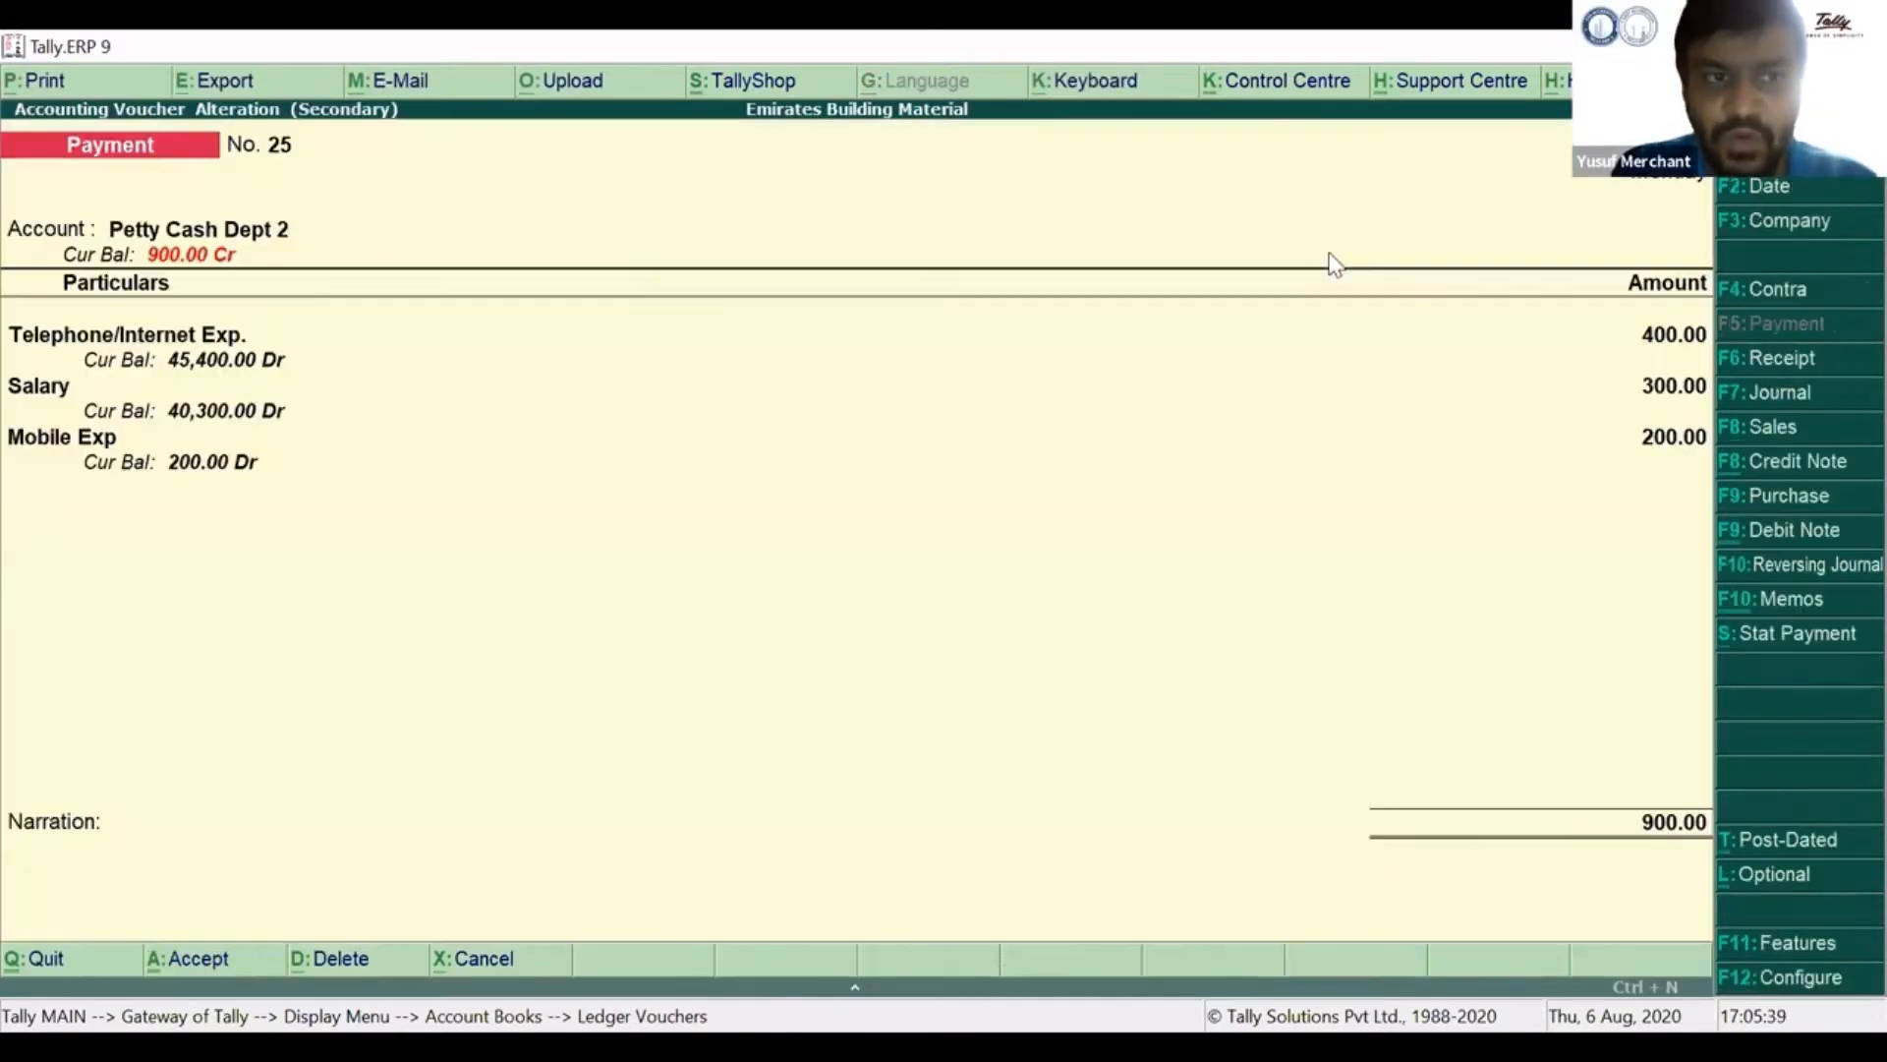
key("Escape")
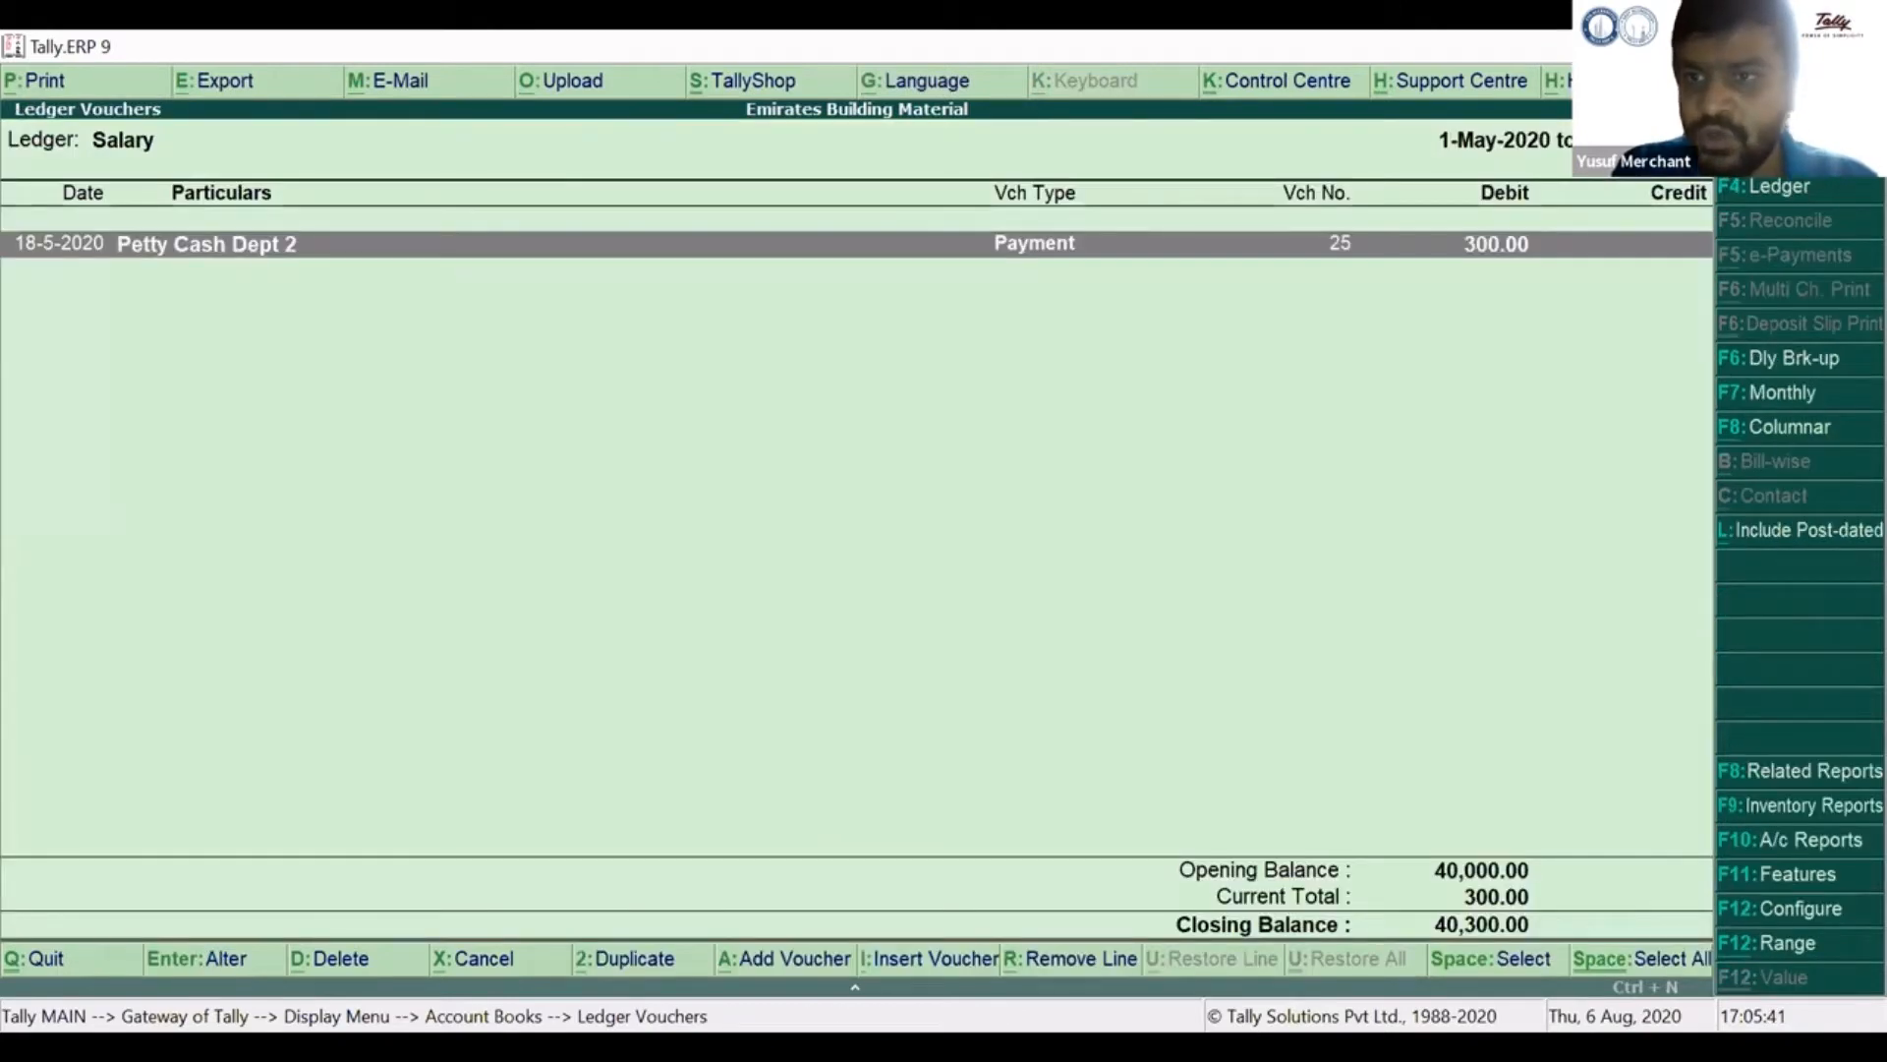
Change the Salary ledger report's period to start from 1-1-2020.
key("alt+F2")
type("1-1-2020")
key("Return")
key("Return")
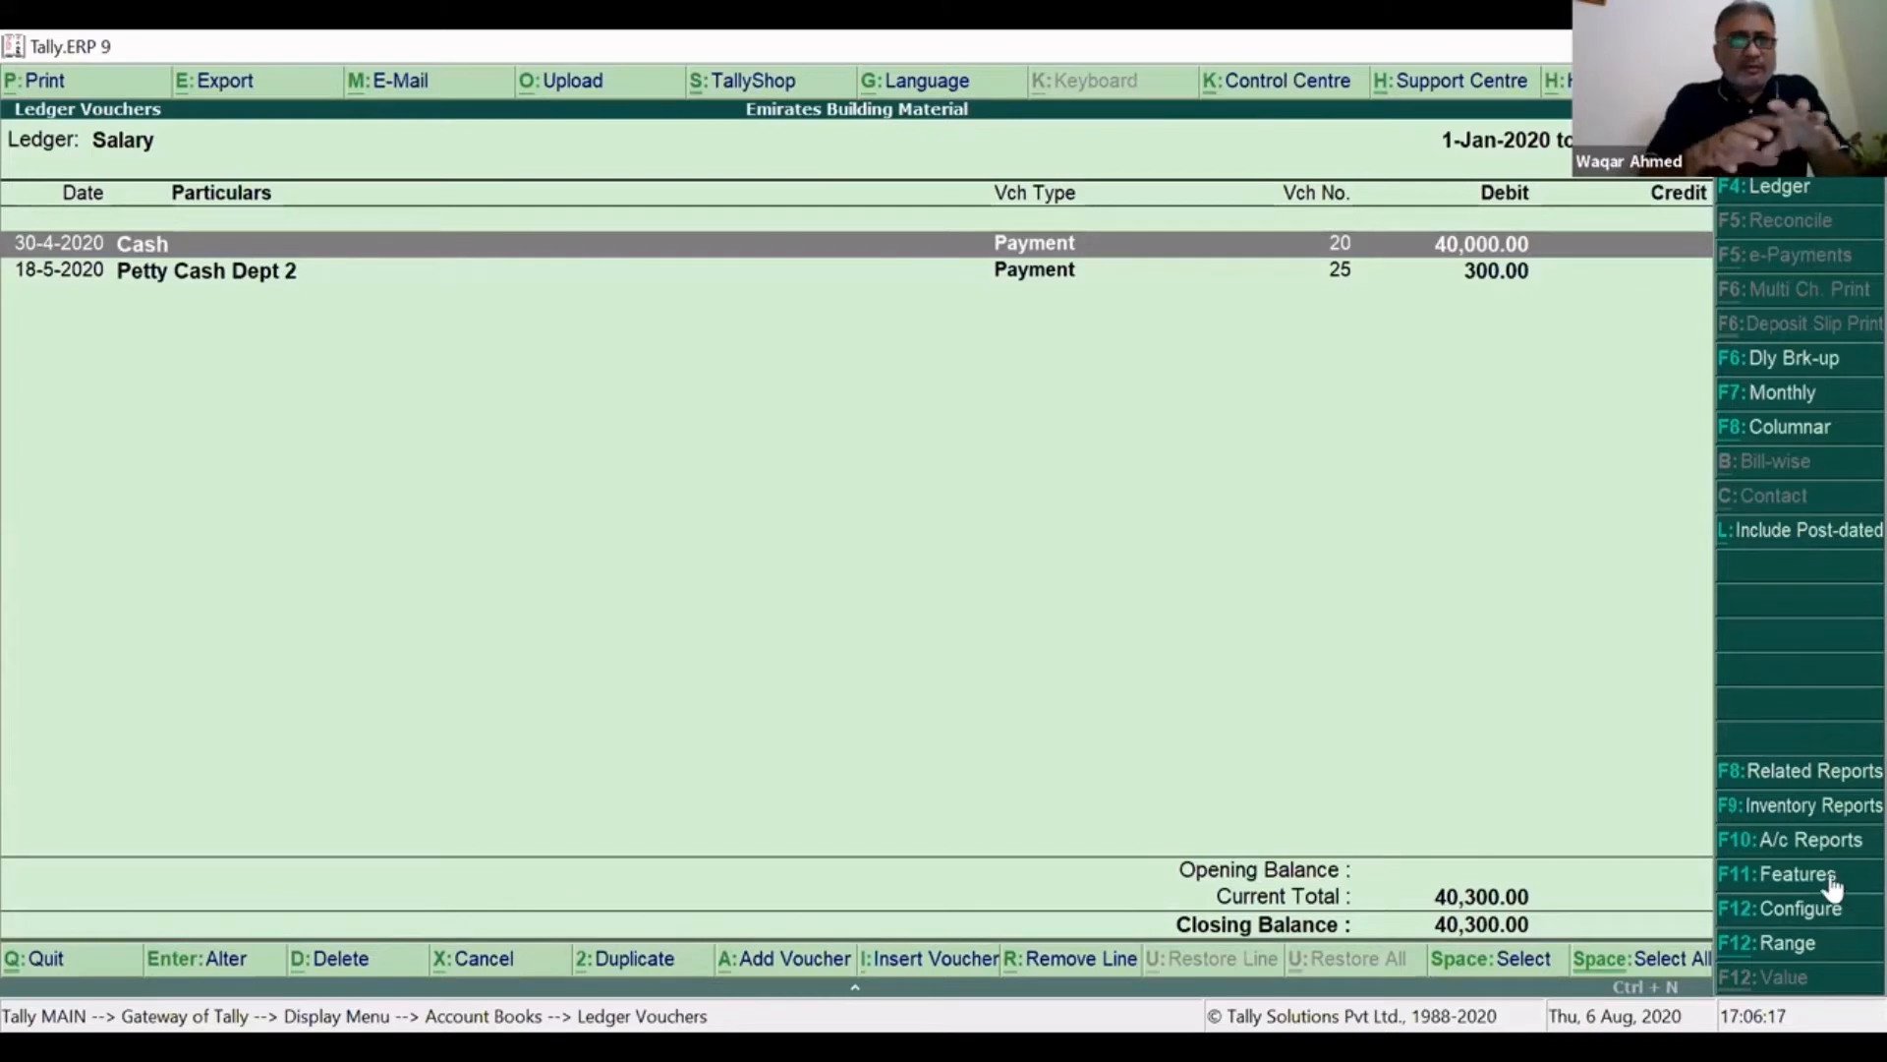
Close the Salary ledger report and open the Group Summary for Indirect Expenses to look through its expense ledgers.
key("Escape")
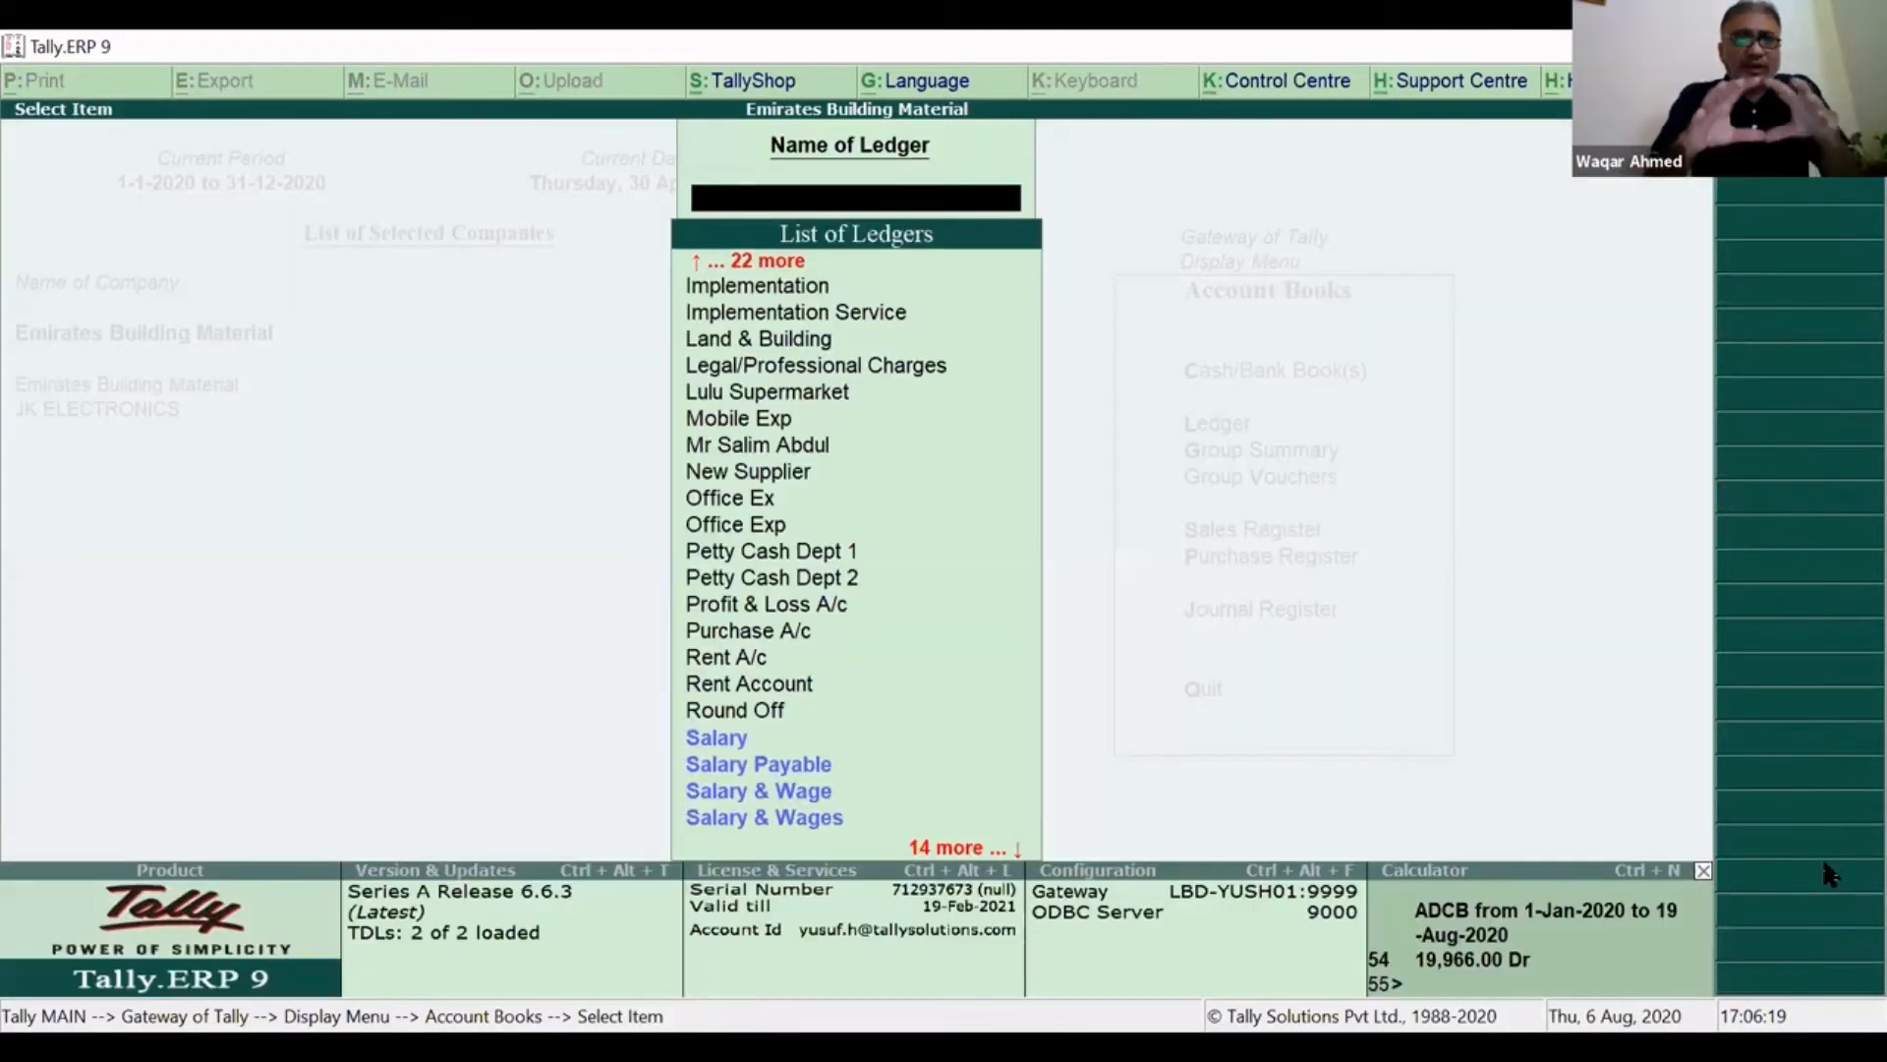
key("Escape")
key("Down")
key("Return")
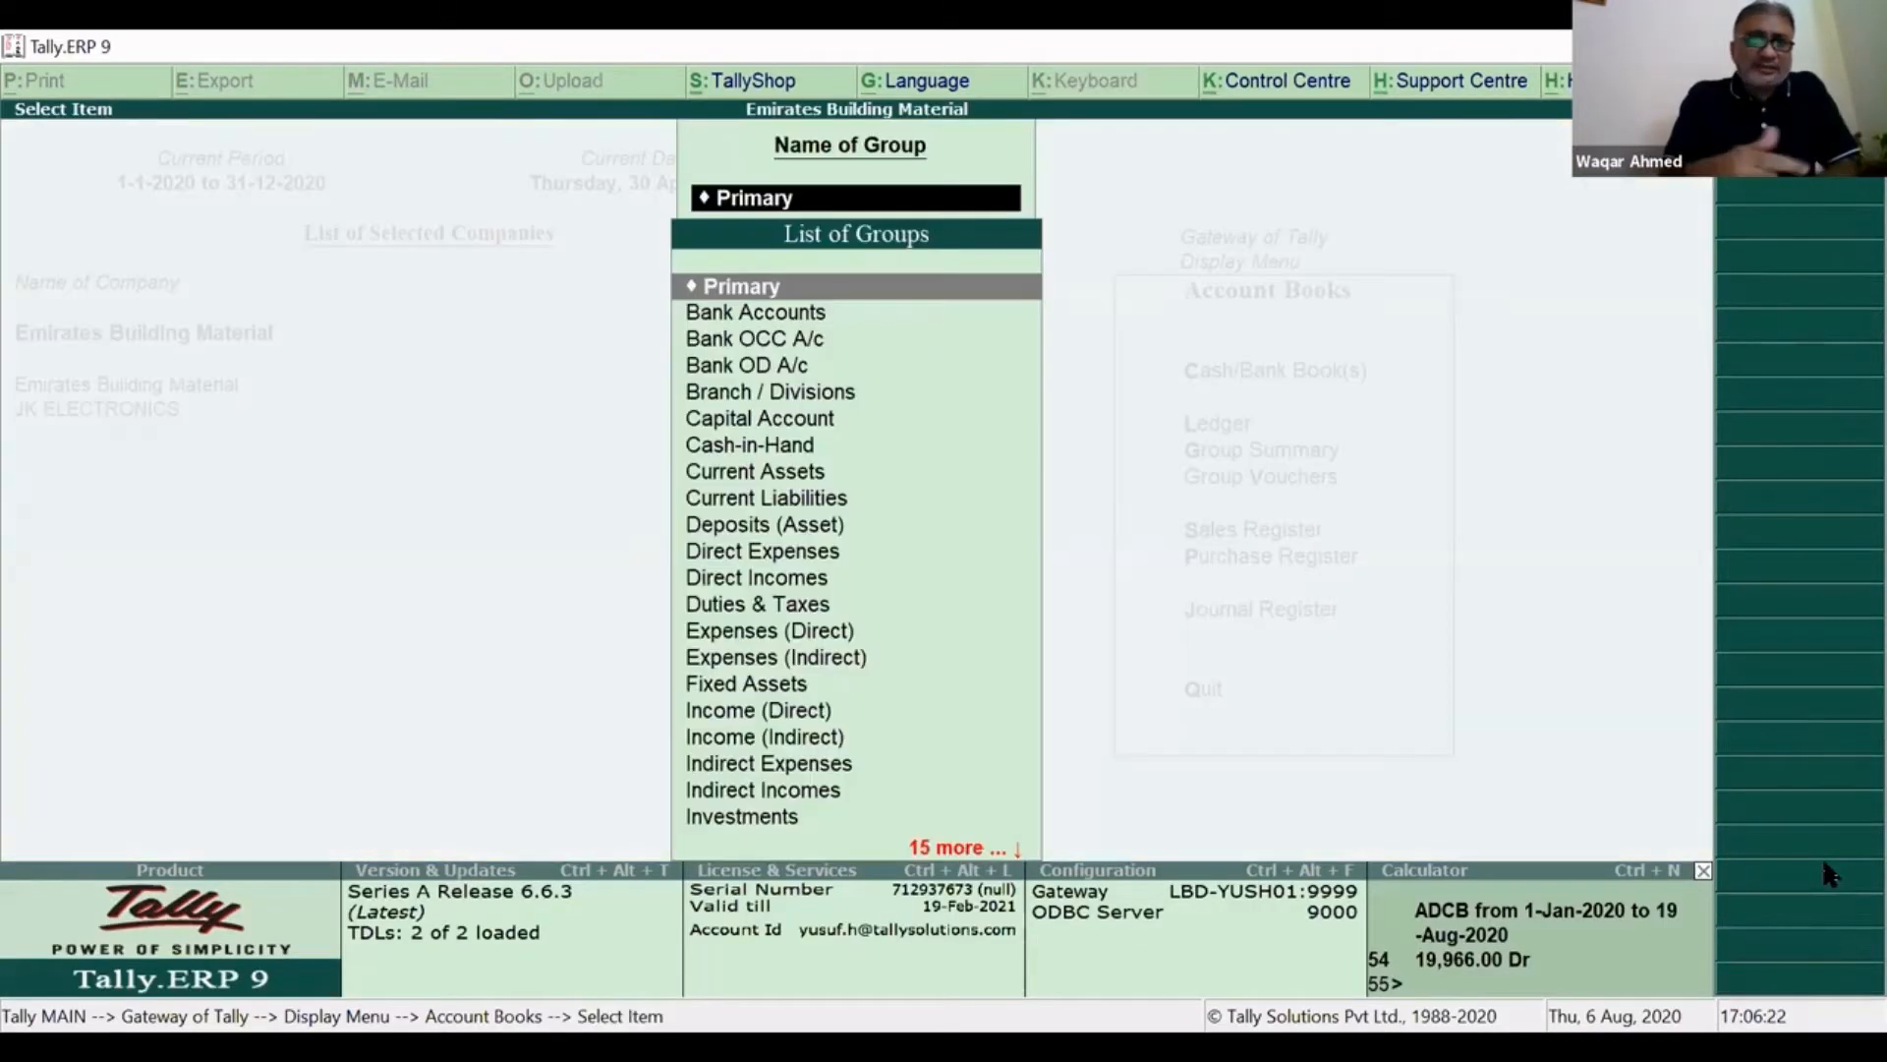
type("Sa")
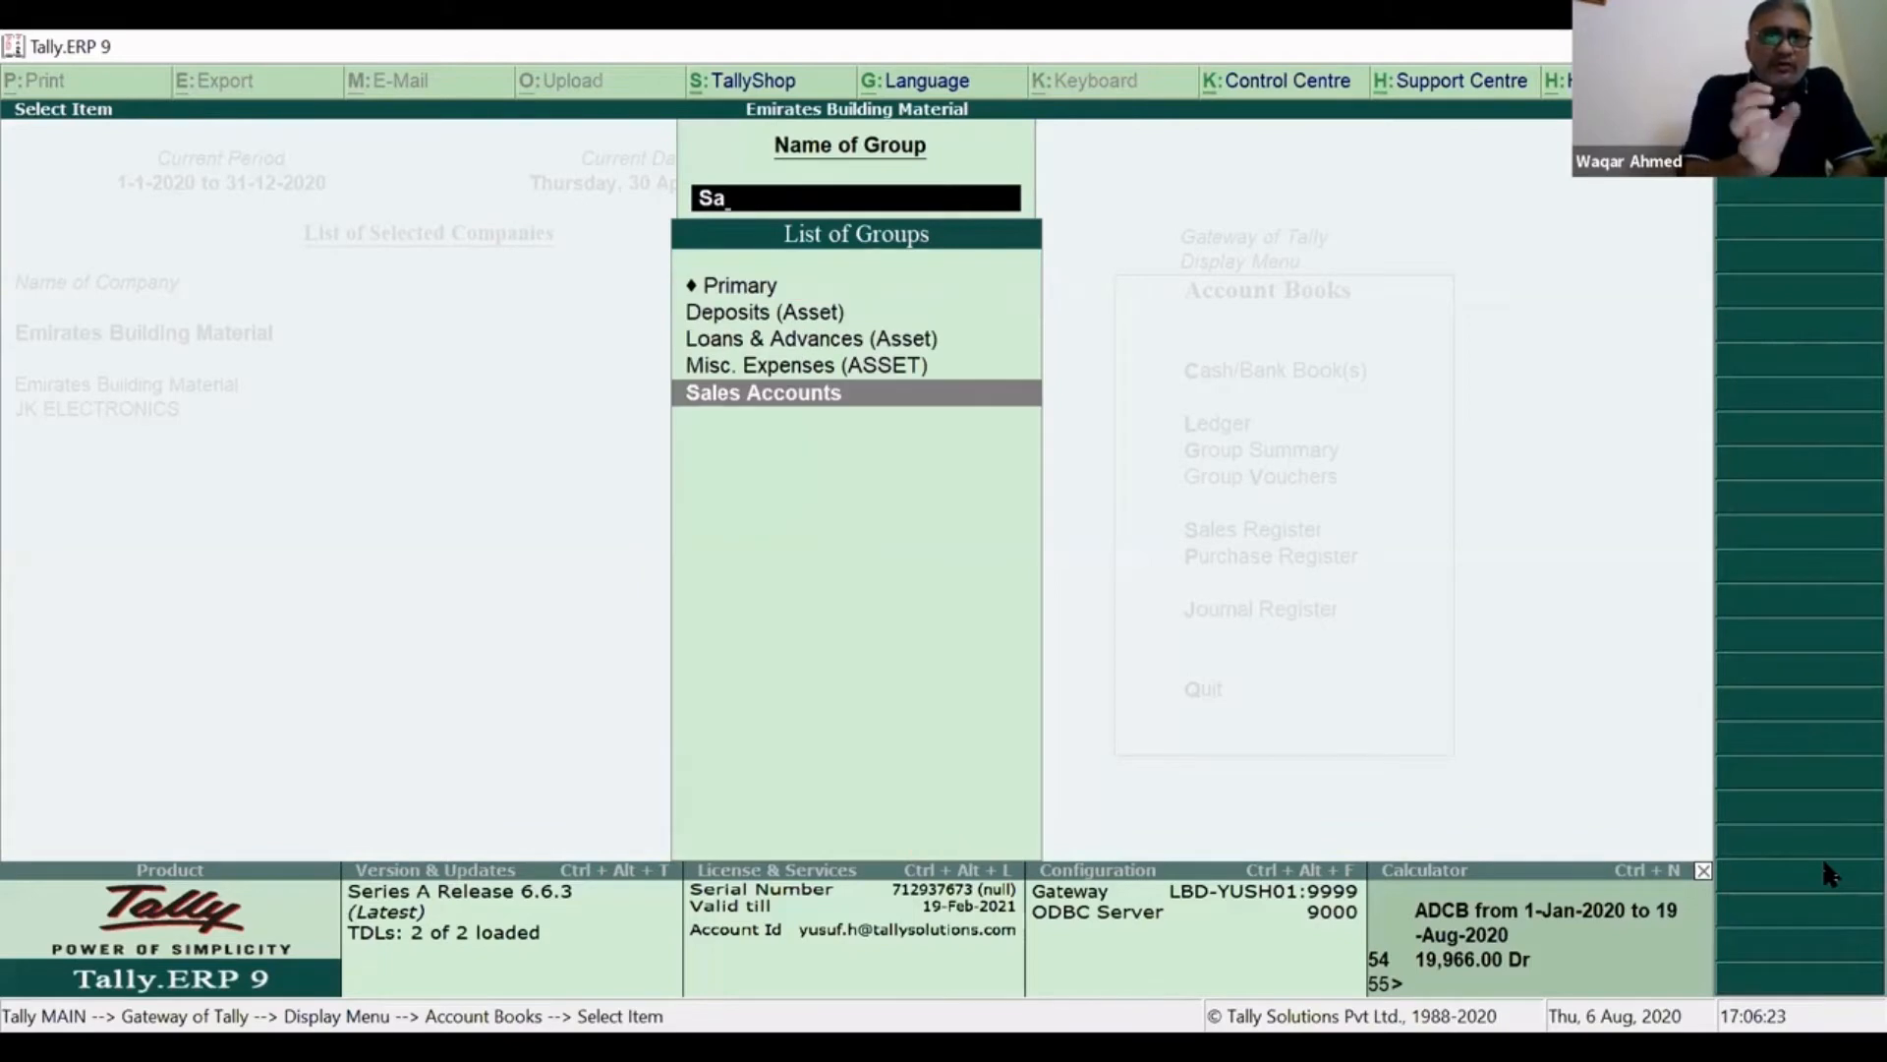
key("BackSpace")
key("BackSpace")
type("In")
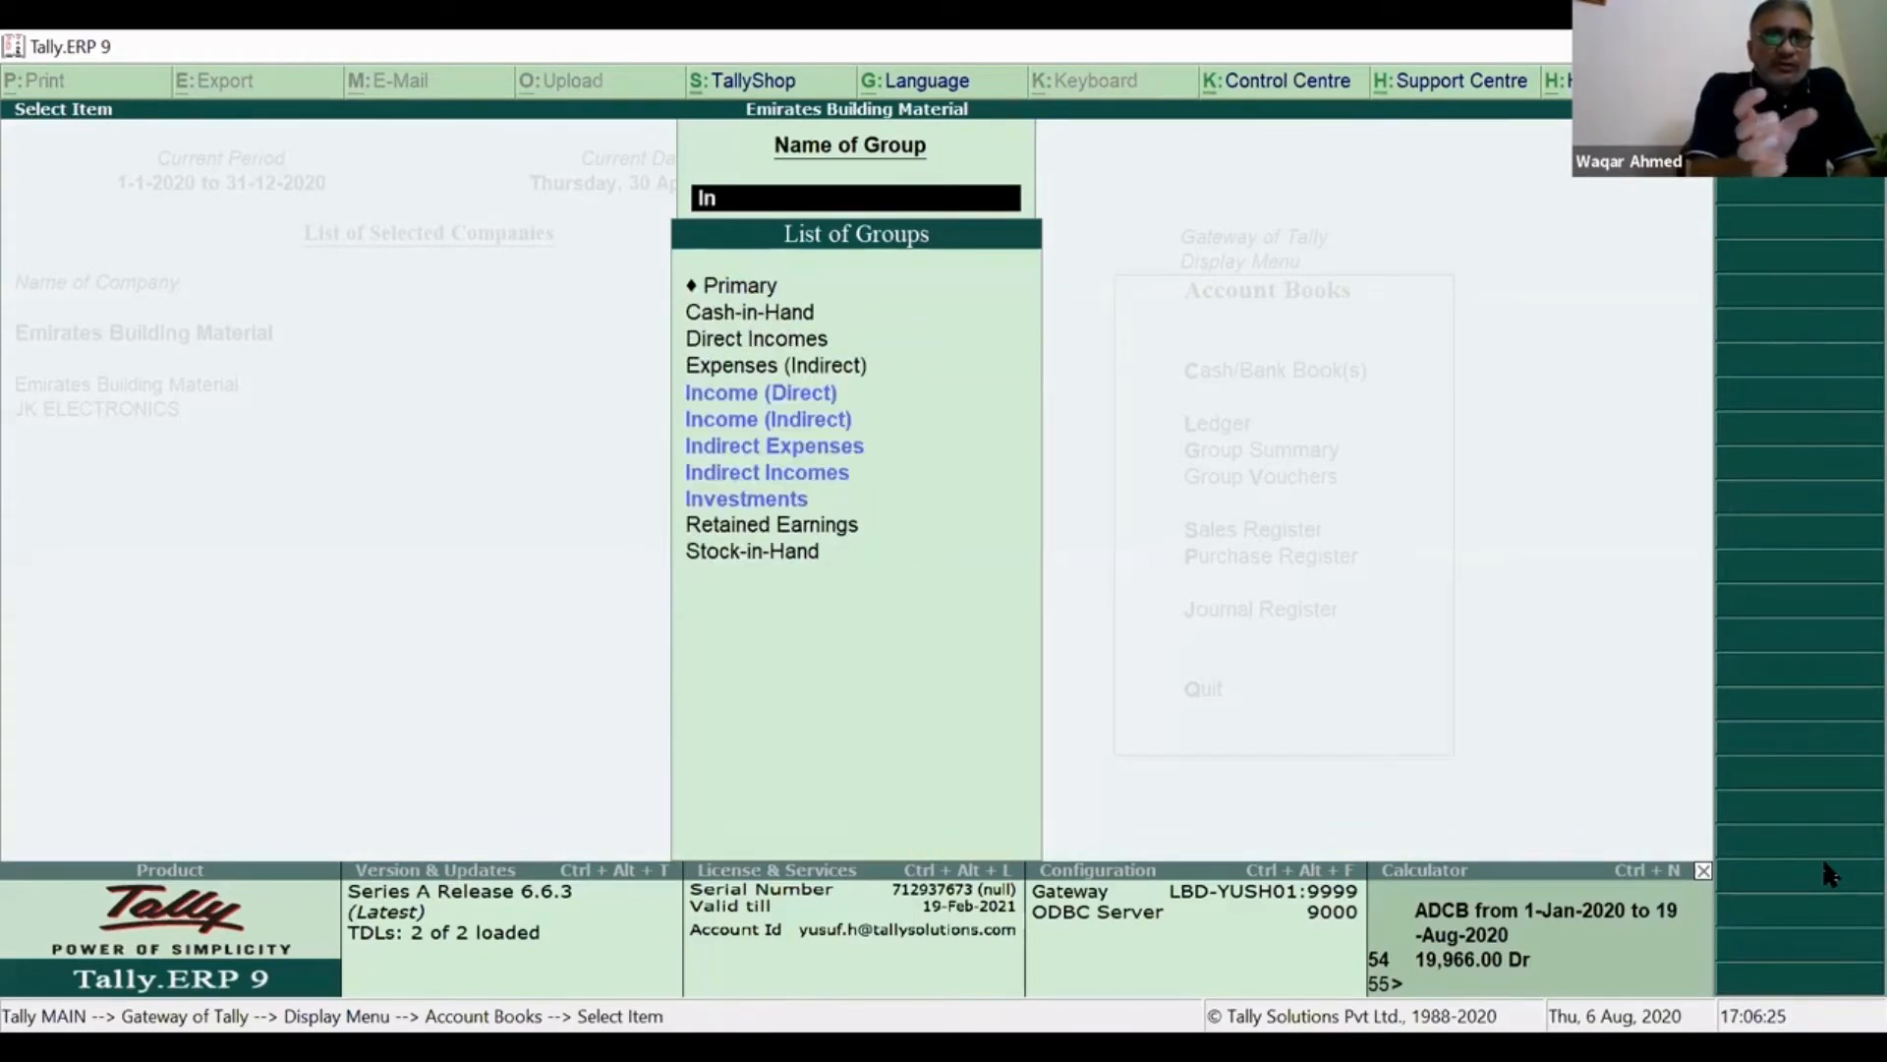
key("Down")
key("Down")
key("Down")
key("Return")
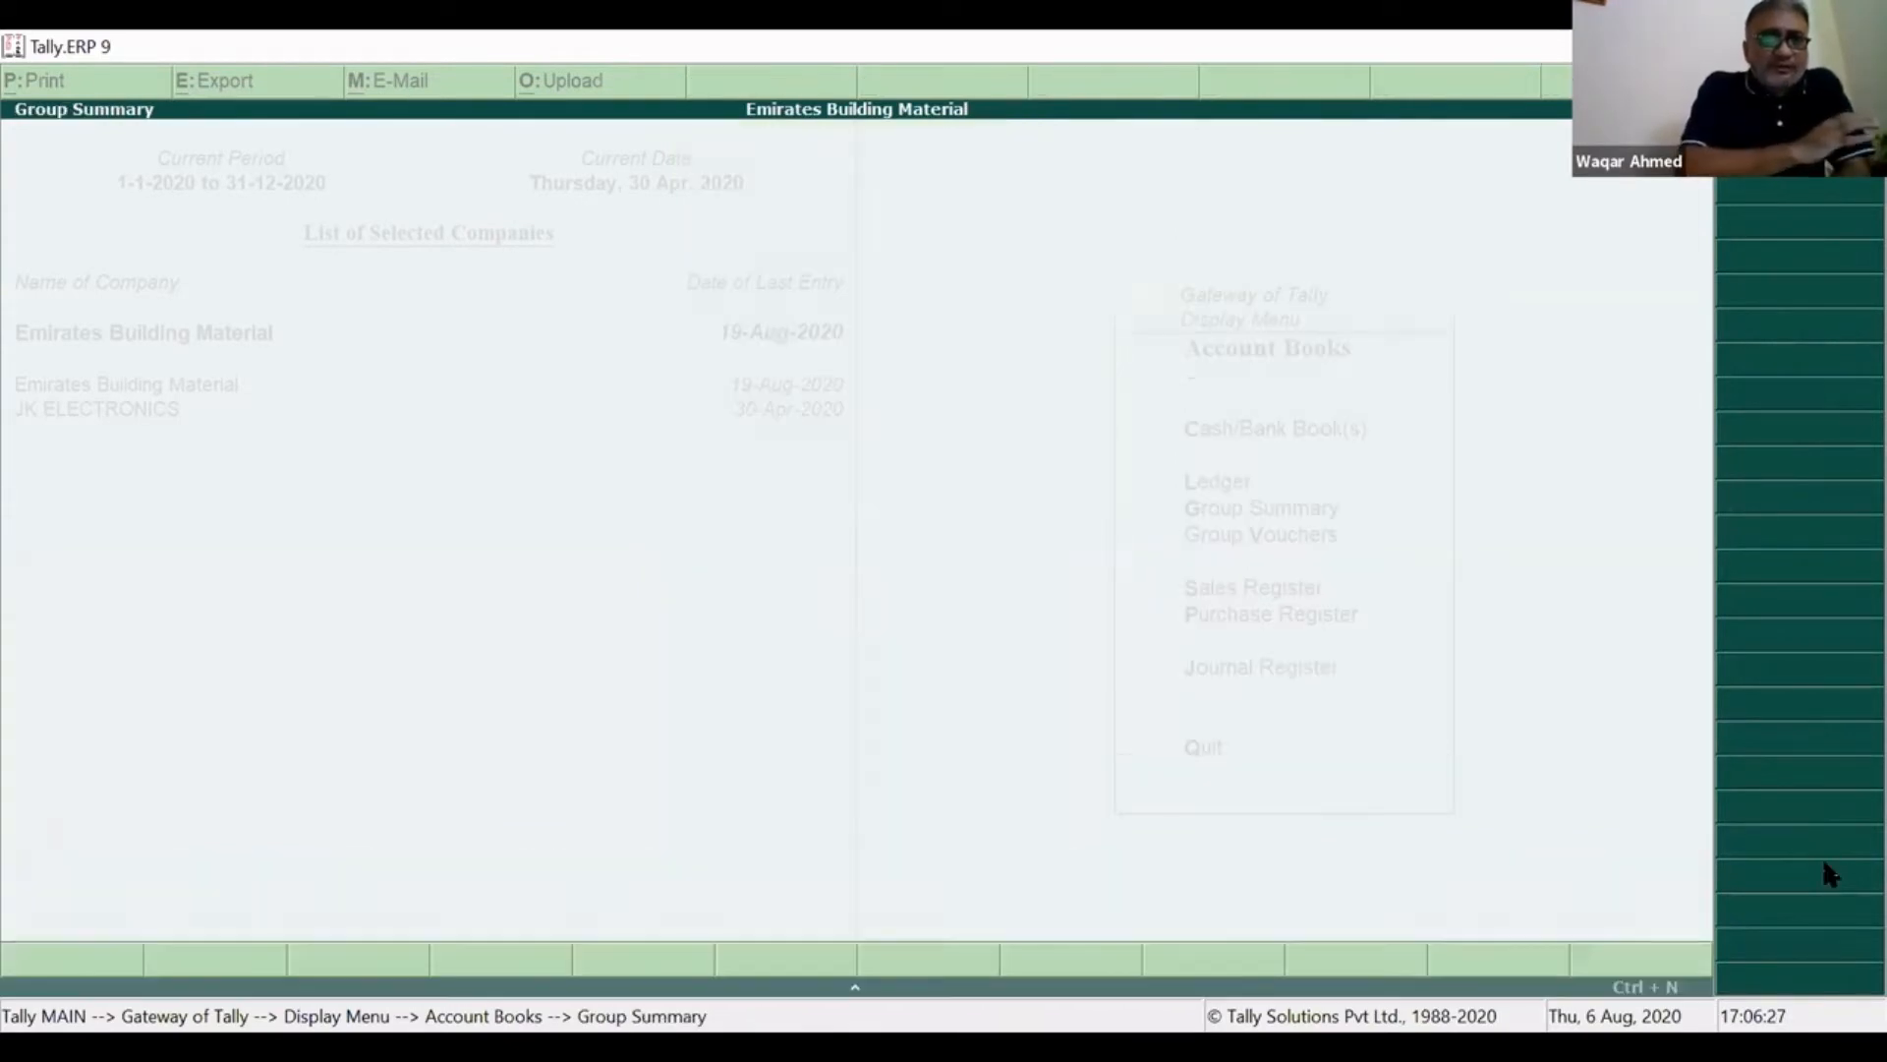
key("Down")
key("Down")
key("Down")
key("Down")
key("Down")
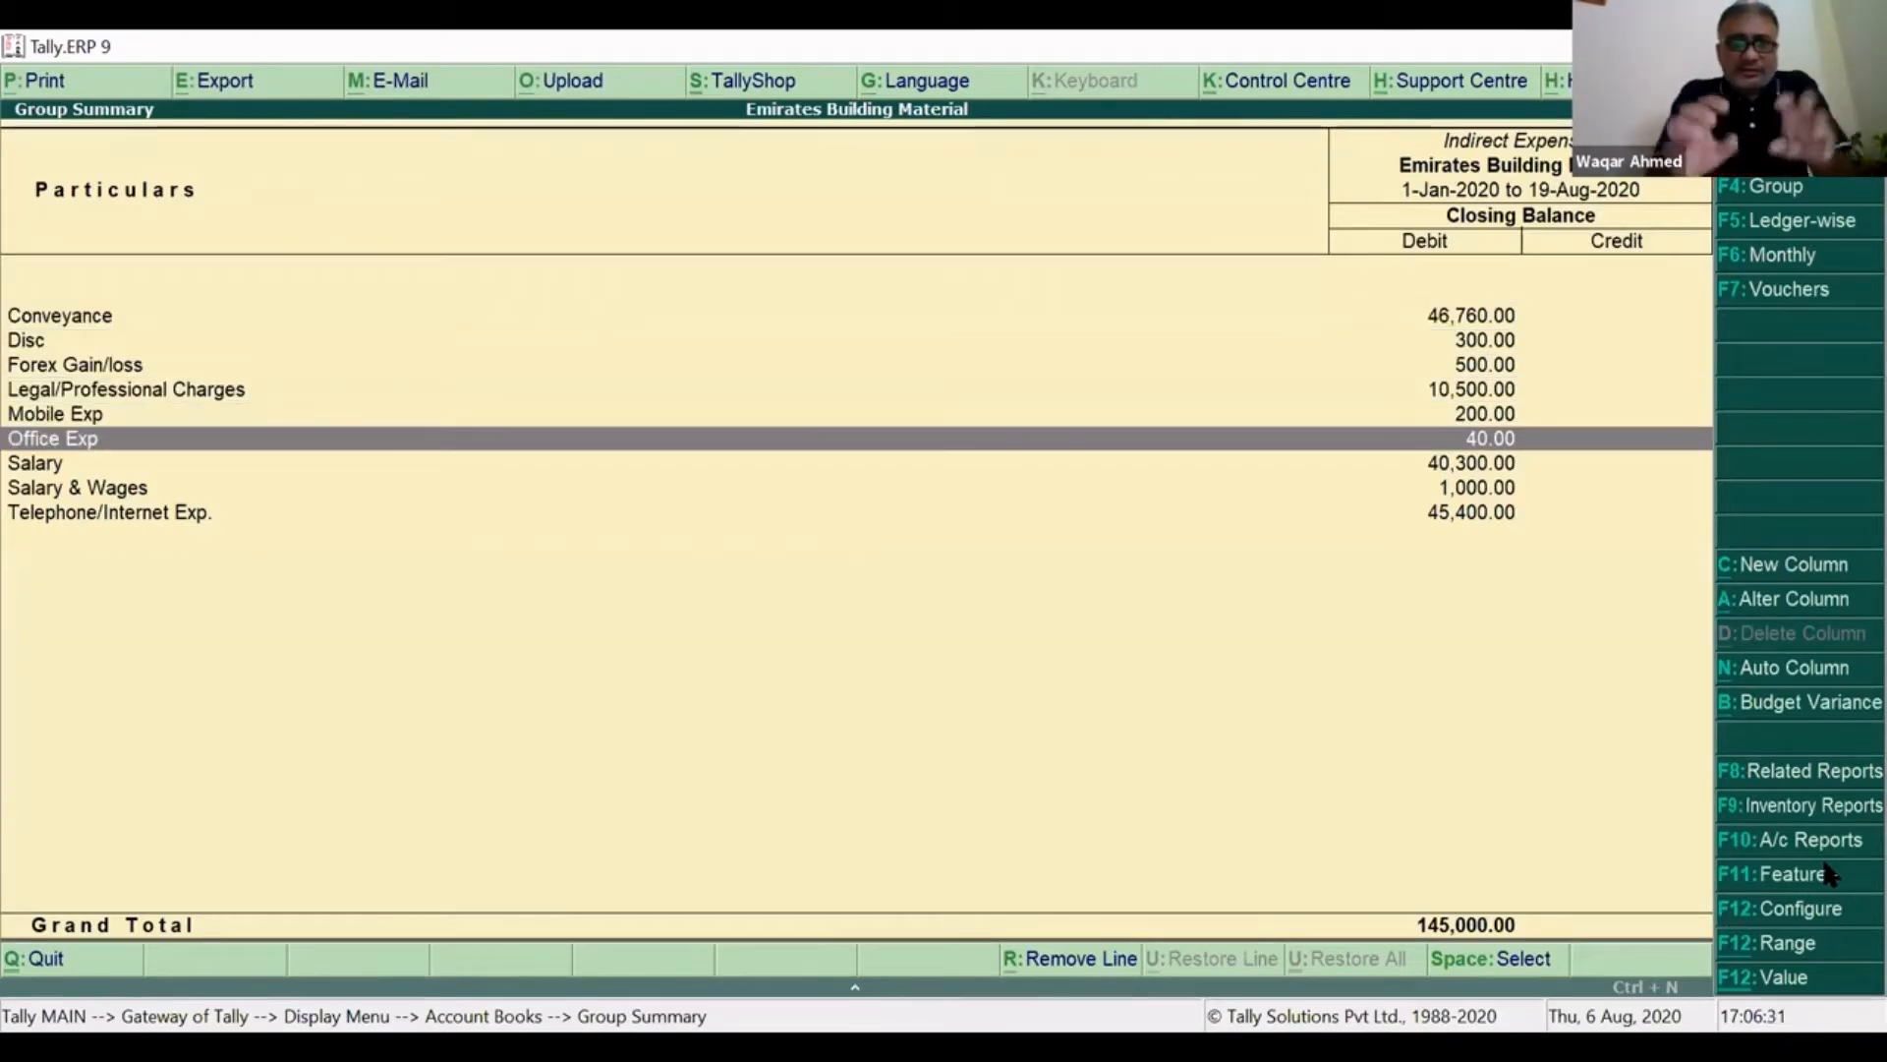
Reopen the Indirect Expenses group summary and display its budget variance.
key("Escape")
key("Return")
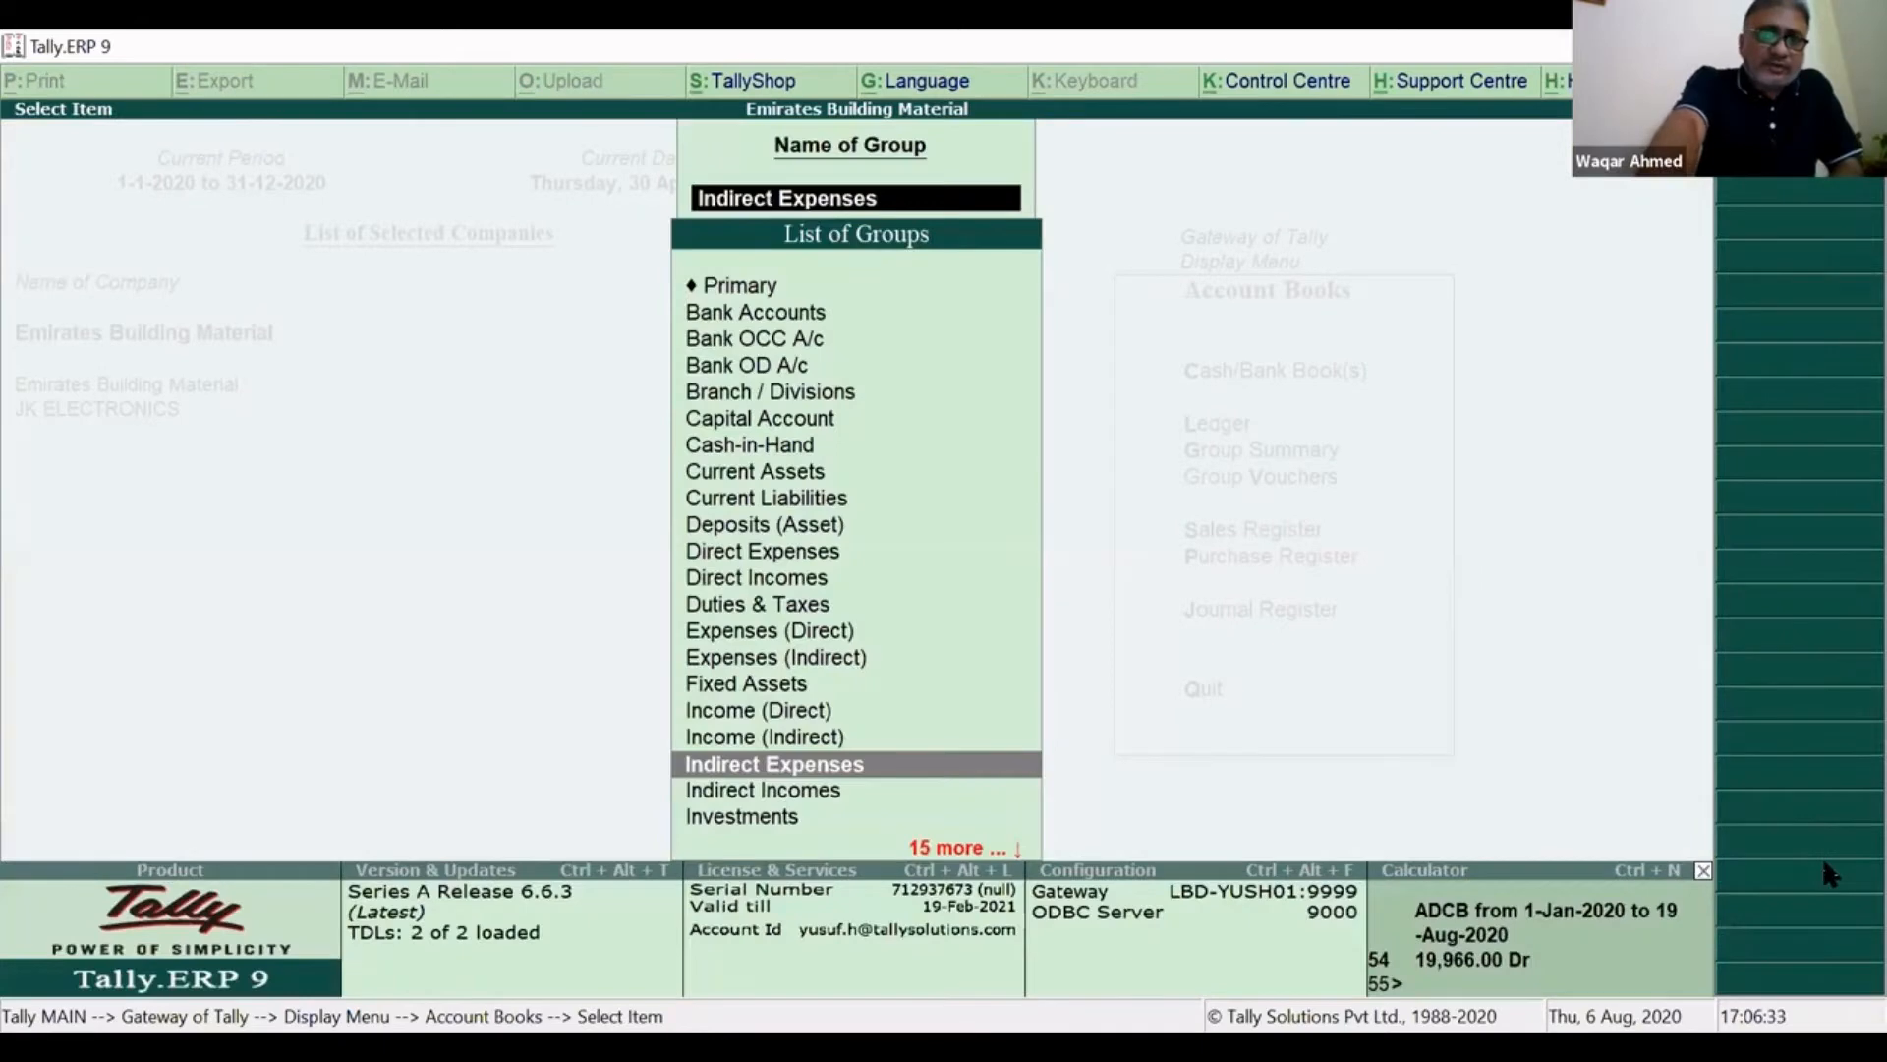
key("Return")
key("Down")
key("Down")
key("Down")
key("Down")
key("Down")
key("Down")
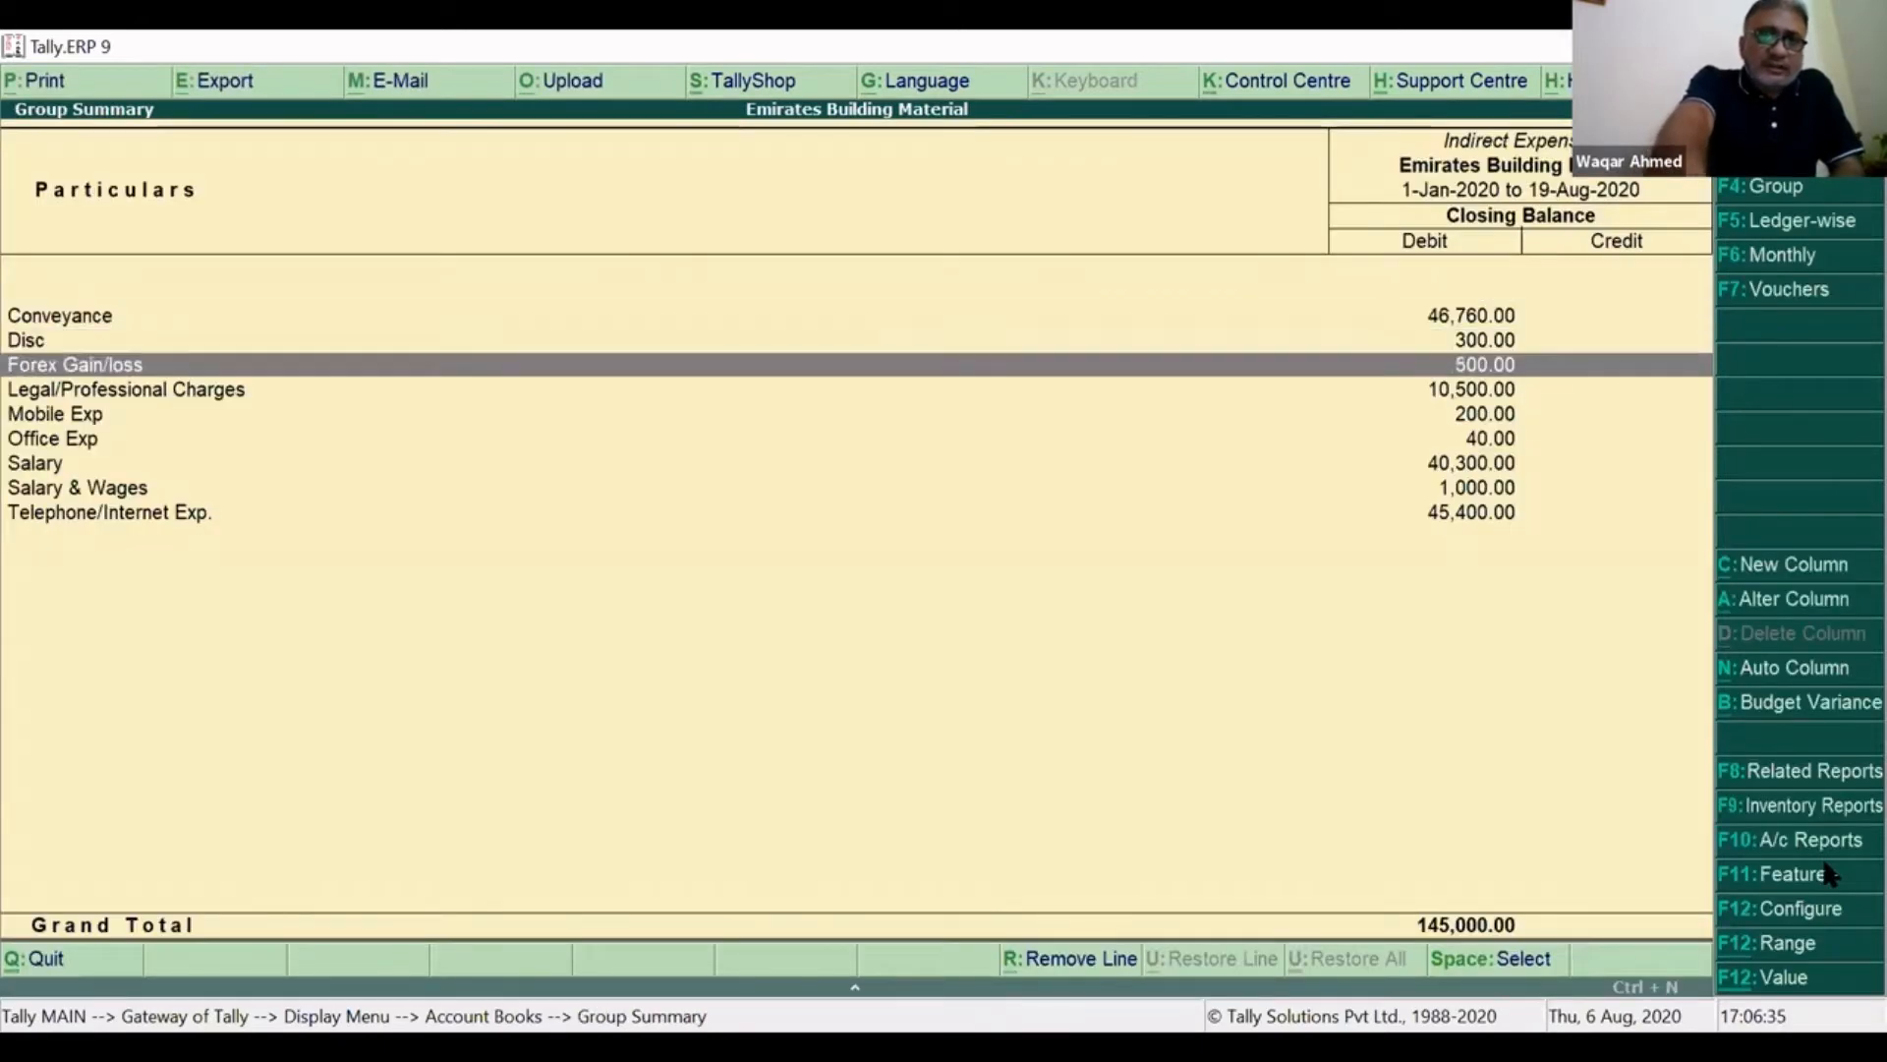
left_click(1805, 696)
key("Return")
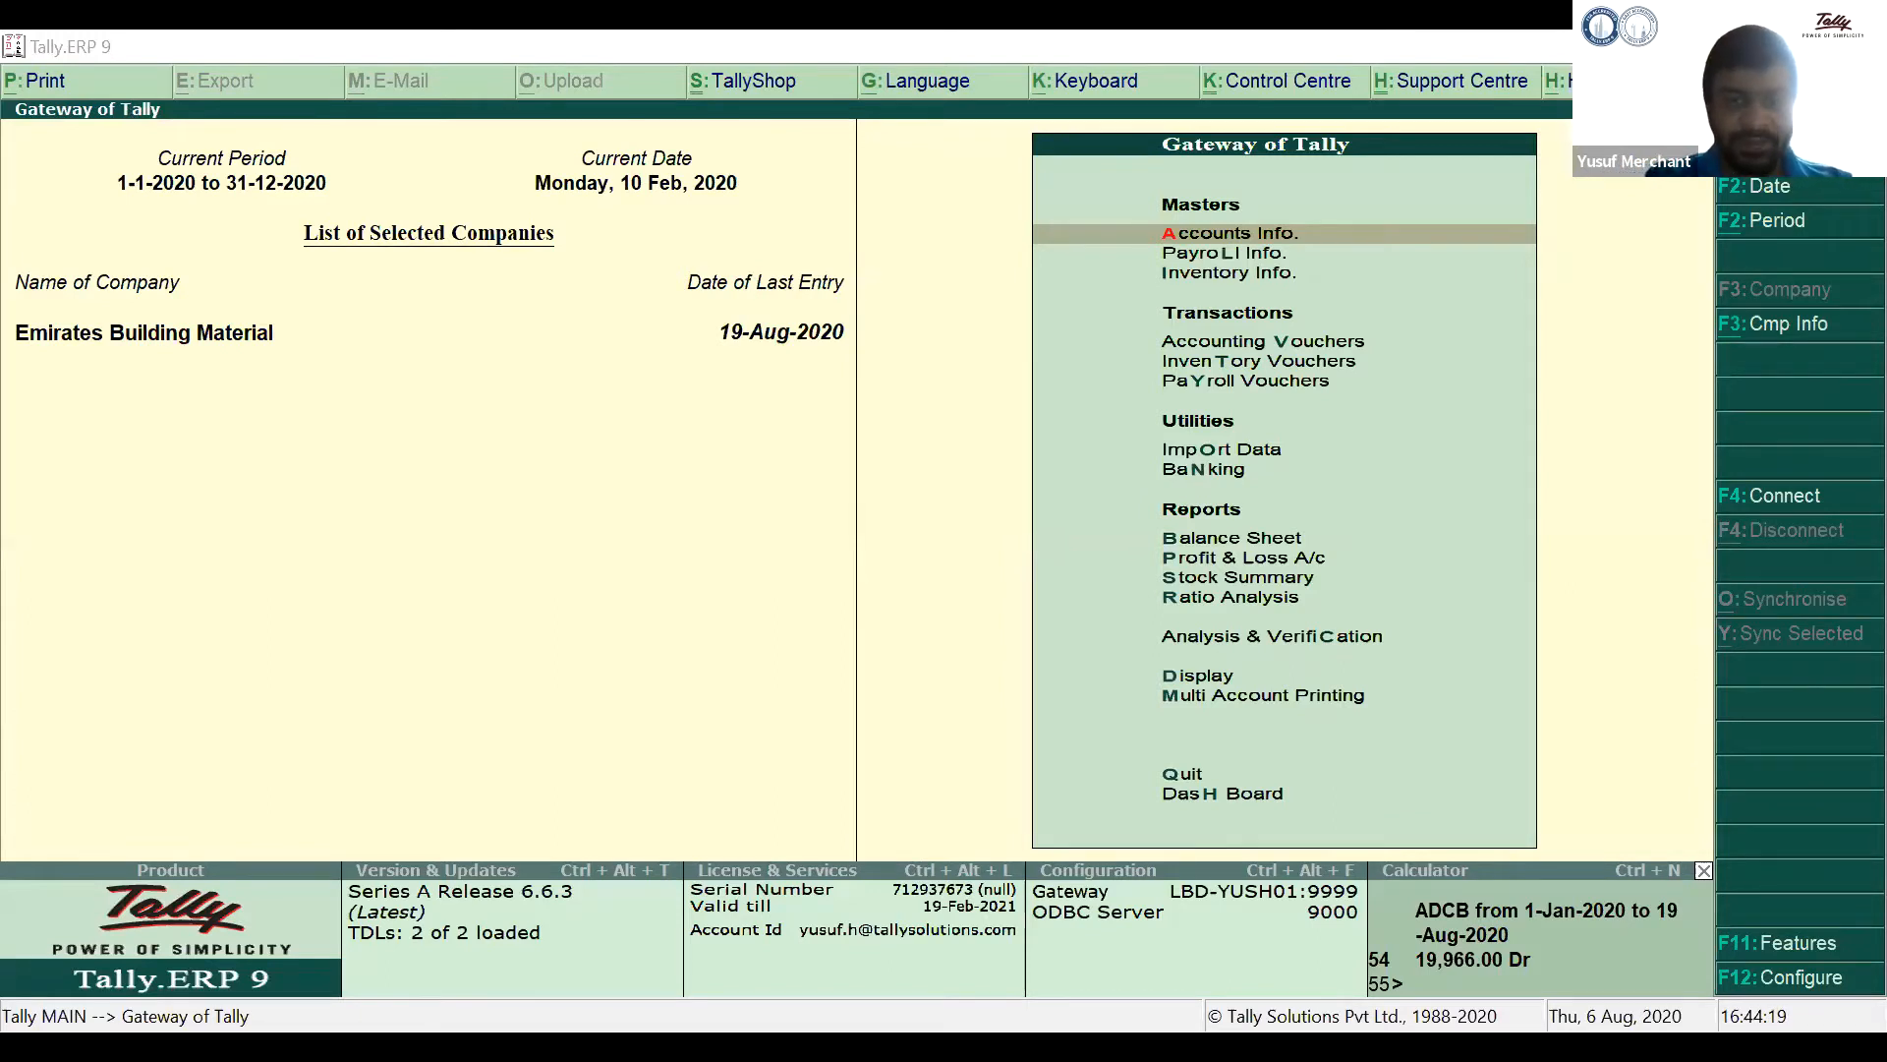
Open the Balance Sheet from the Gateway and expand it to the detailed view.
left_click(999, 572)
key("Down")
key("Down")
key("Down")
key("Down")
key("Down")
key("Down")
key("Down")
key("Down")
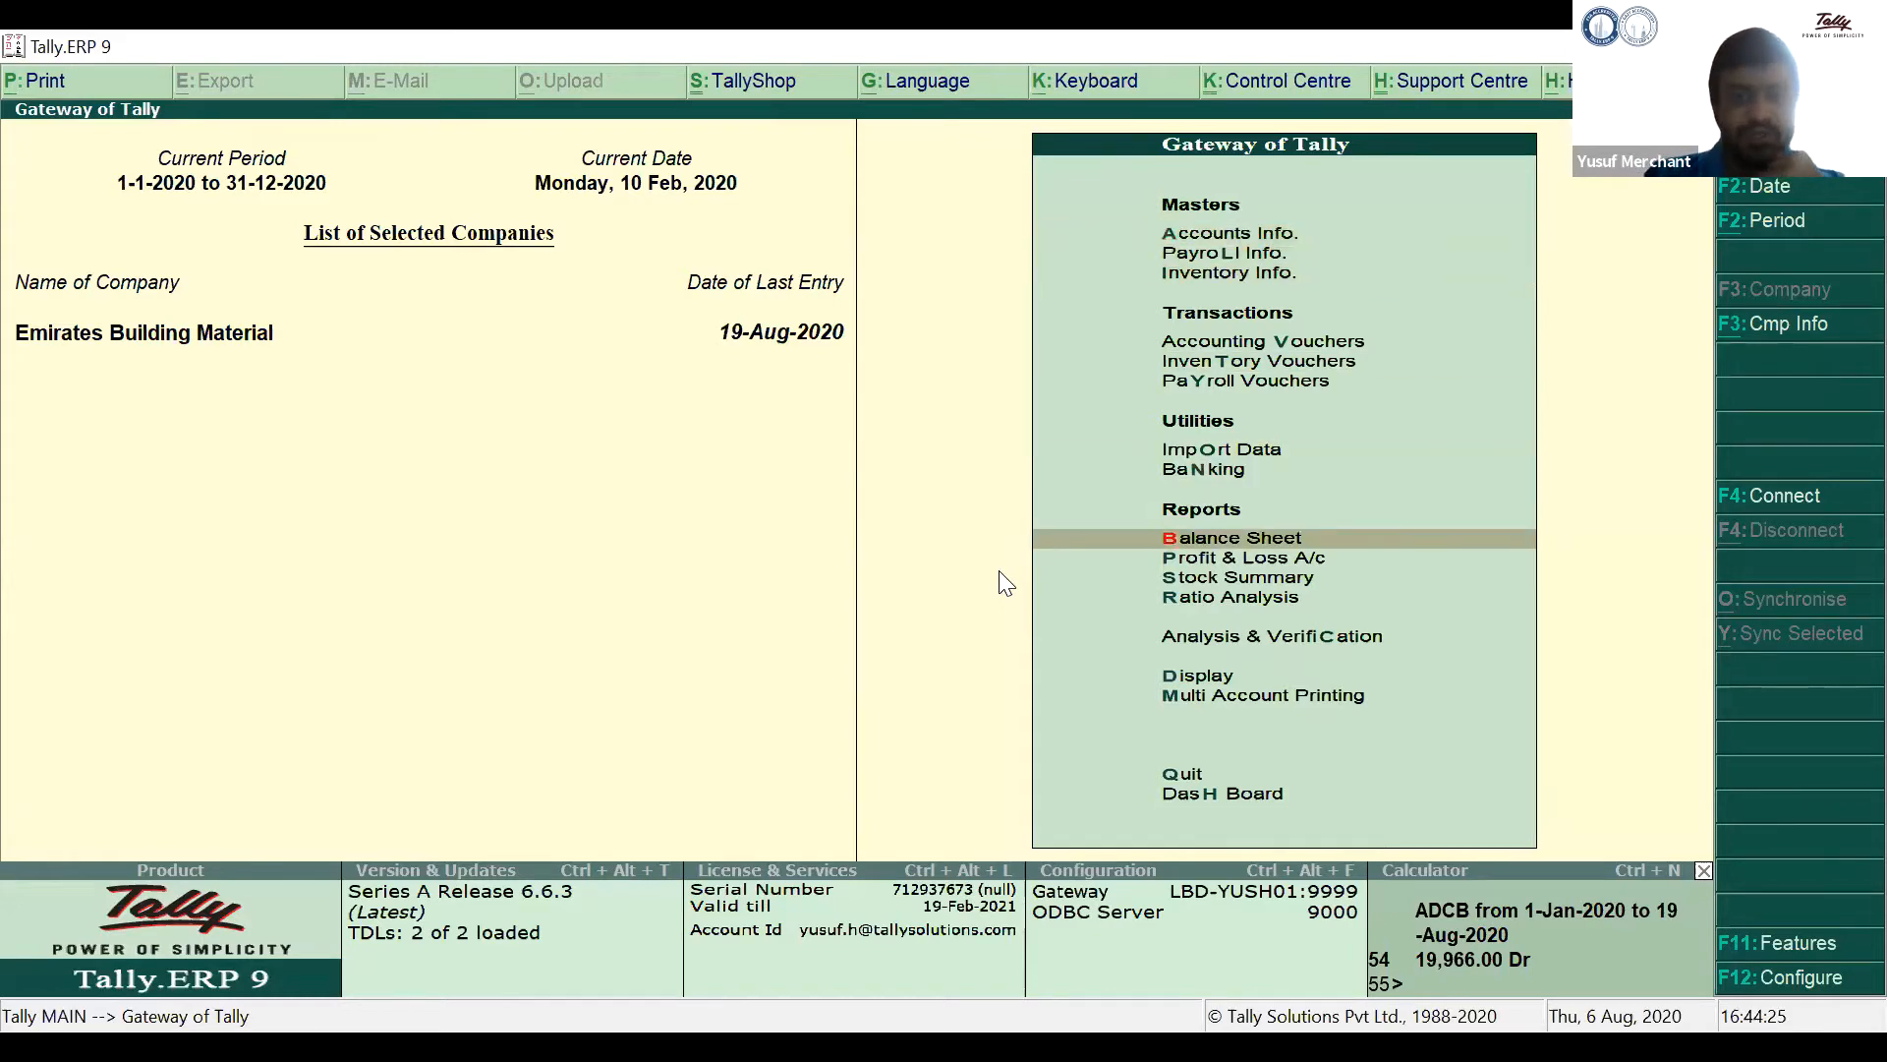
key("Return")
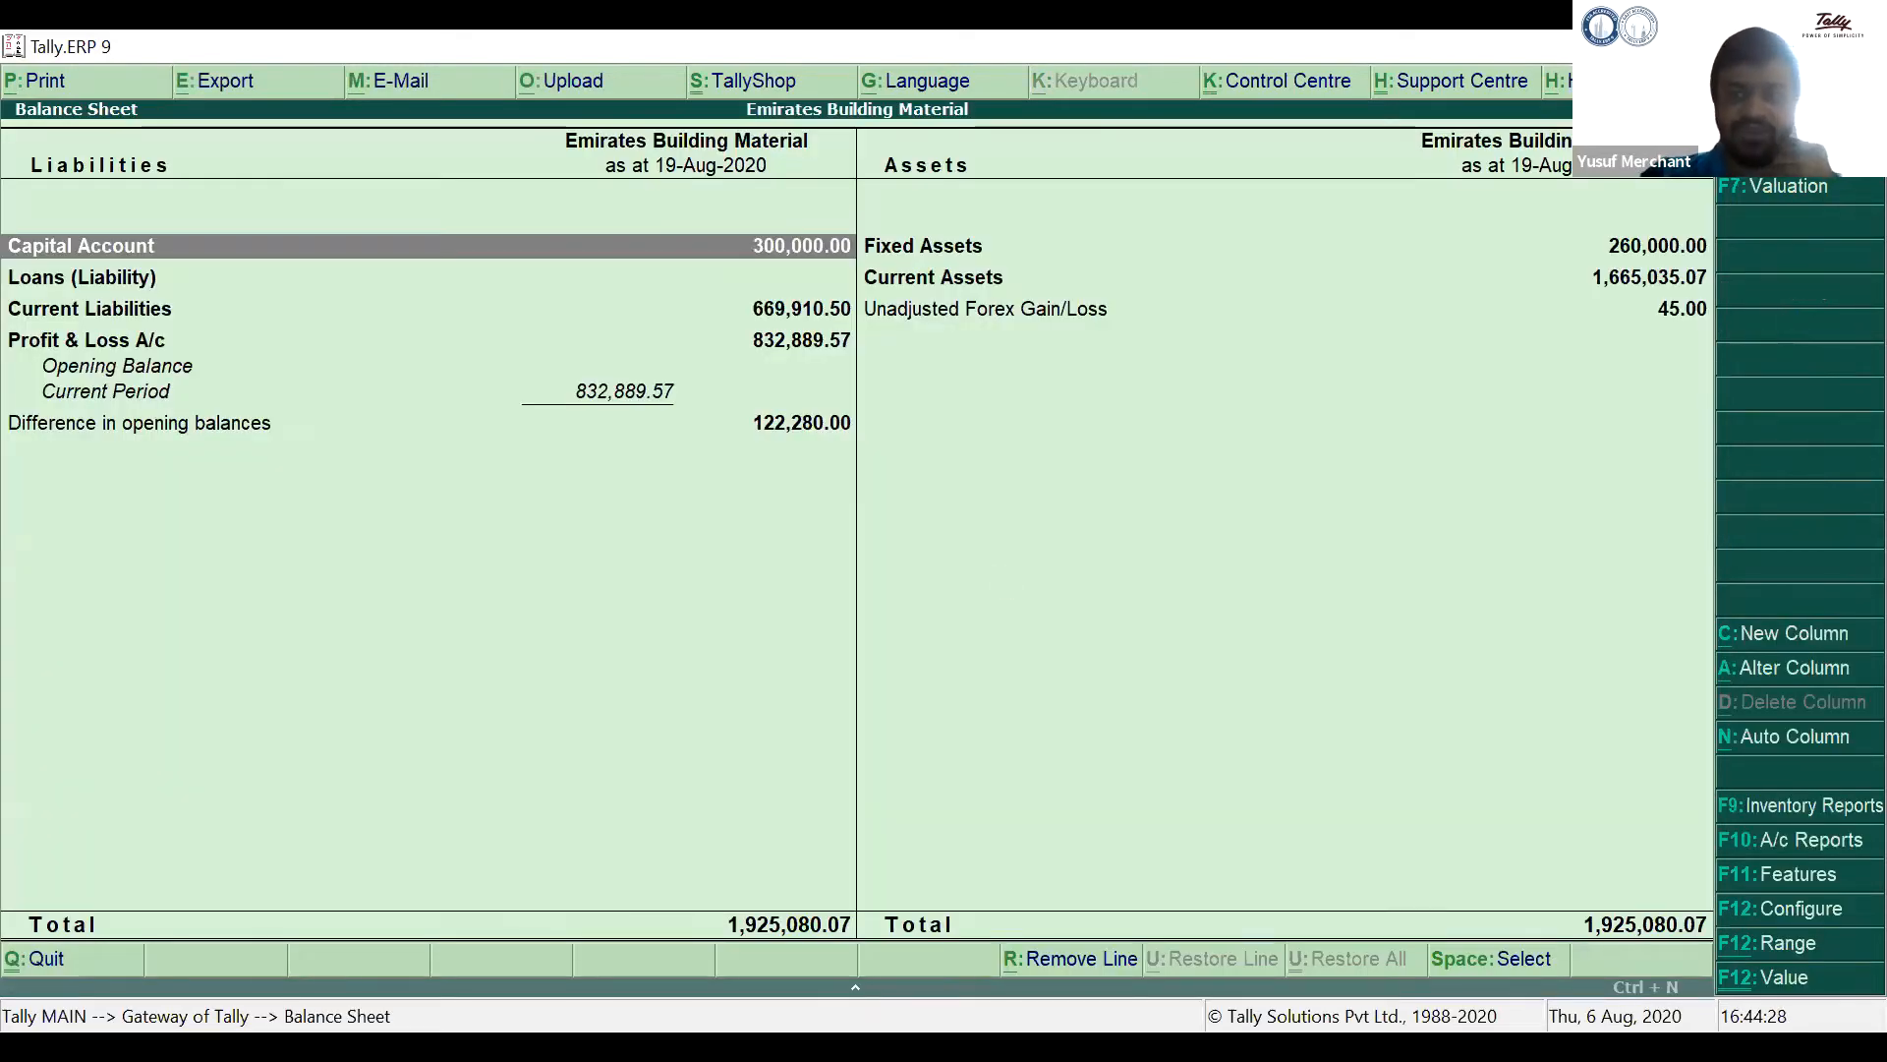
key("alt+F1")
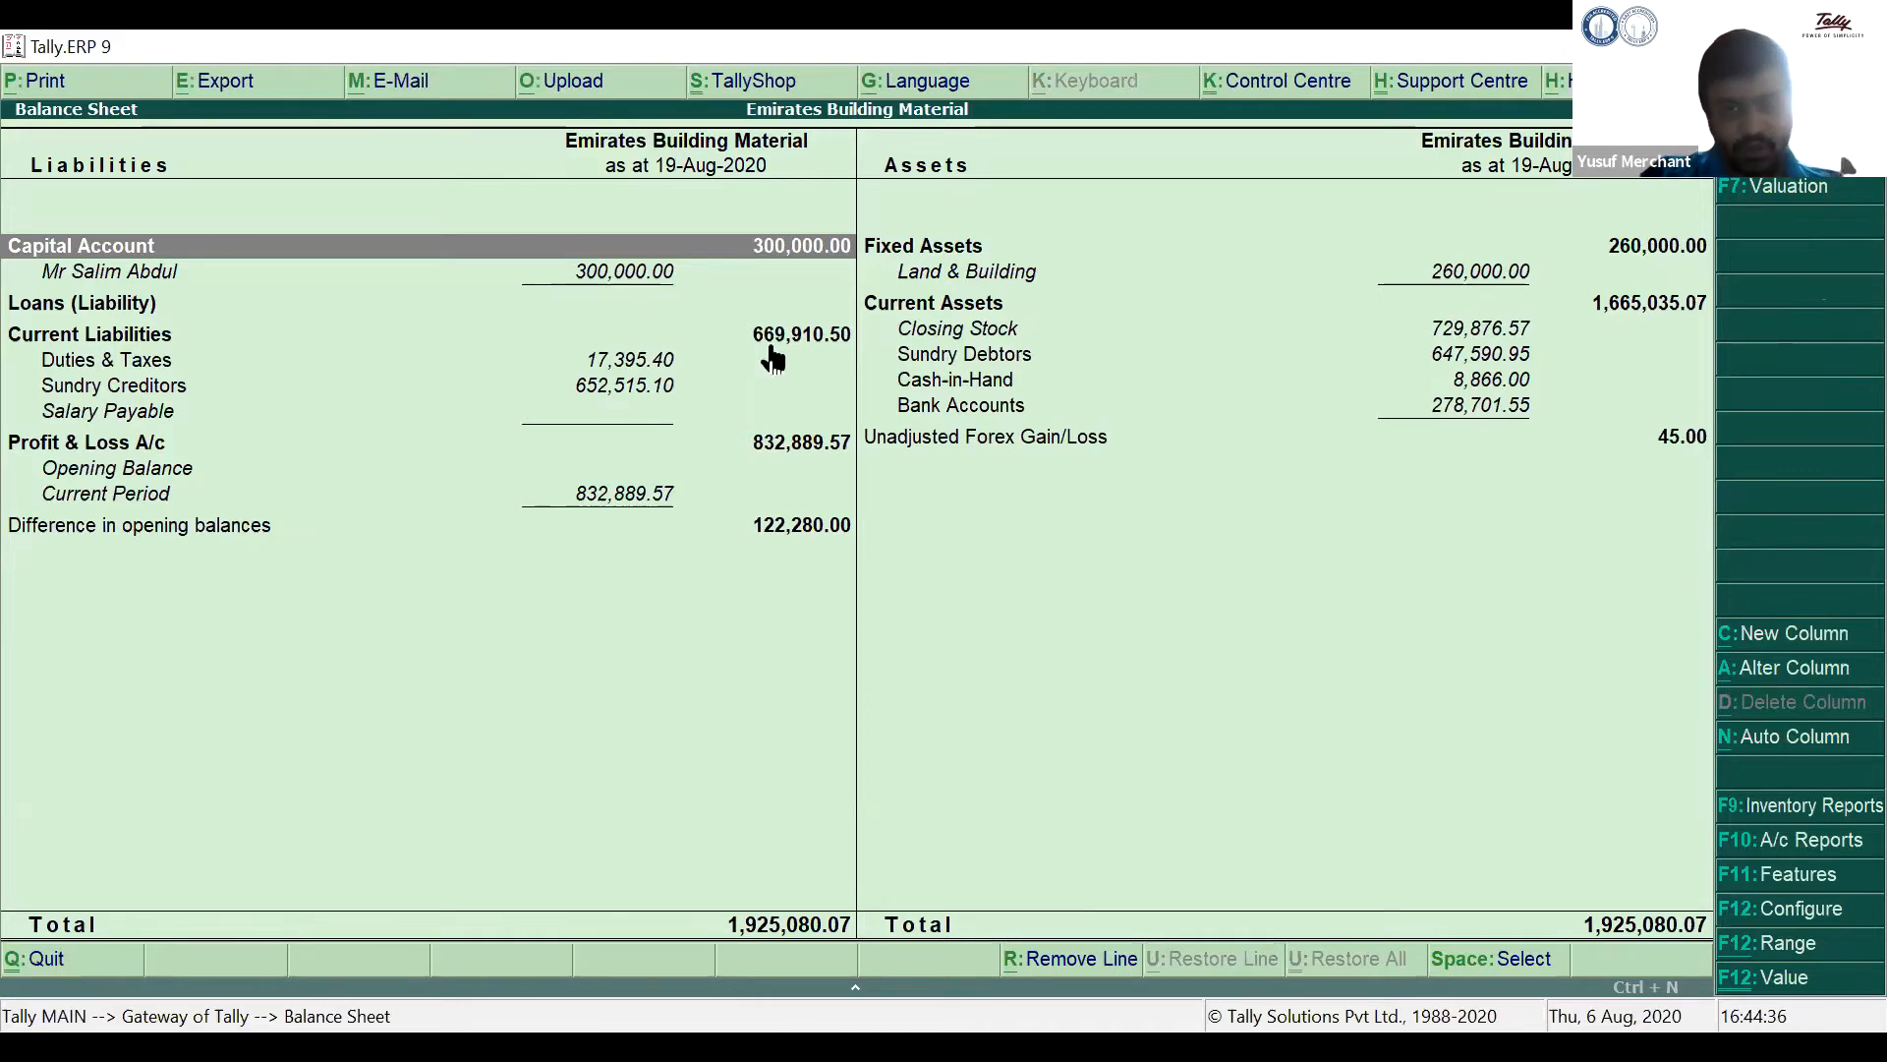
Review the Balance Sheet's period settings, accepting 1-1-2020 as the start date.
left_click(1779, 152)
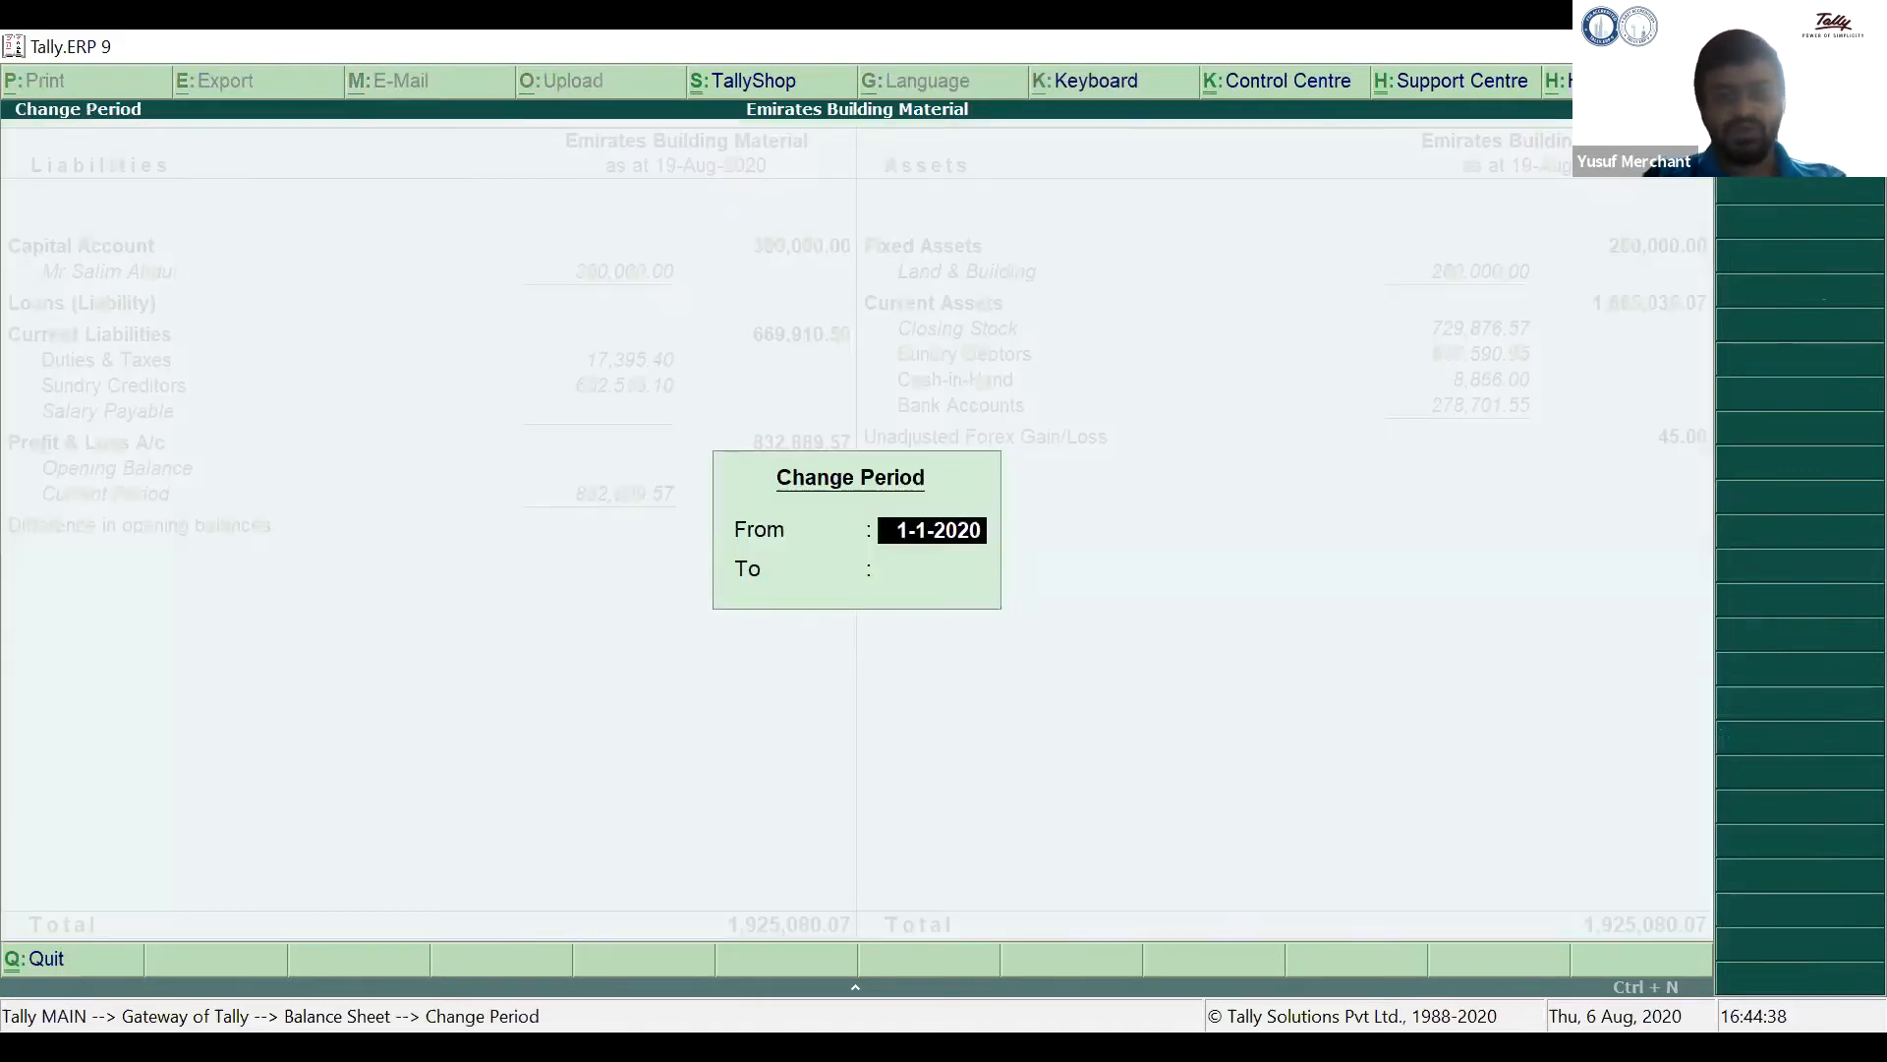
key("Return")
key("Return")
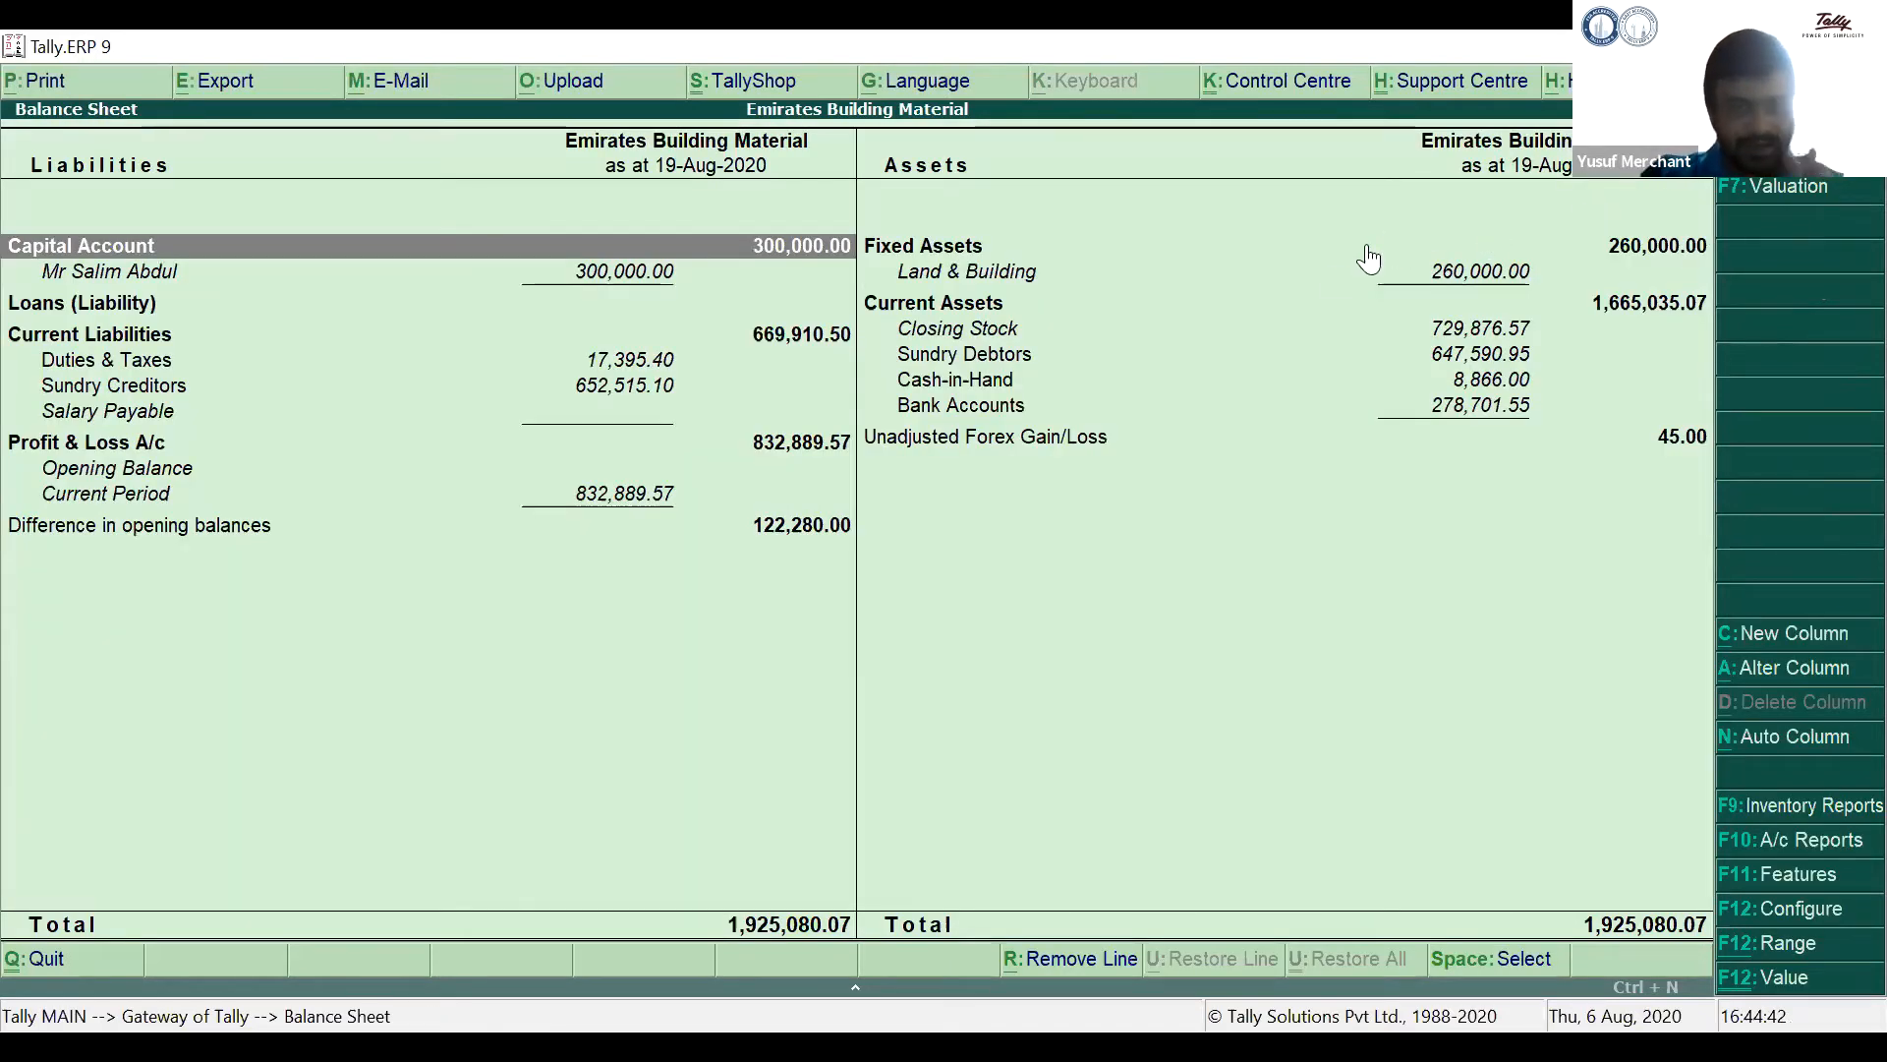
left_click(1812, 638)
key("Escape")
key("Escape")
key("Return")
key("alt+F1")
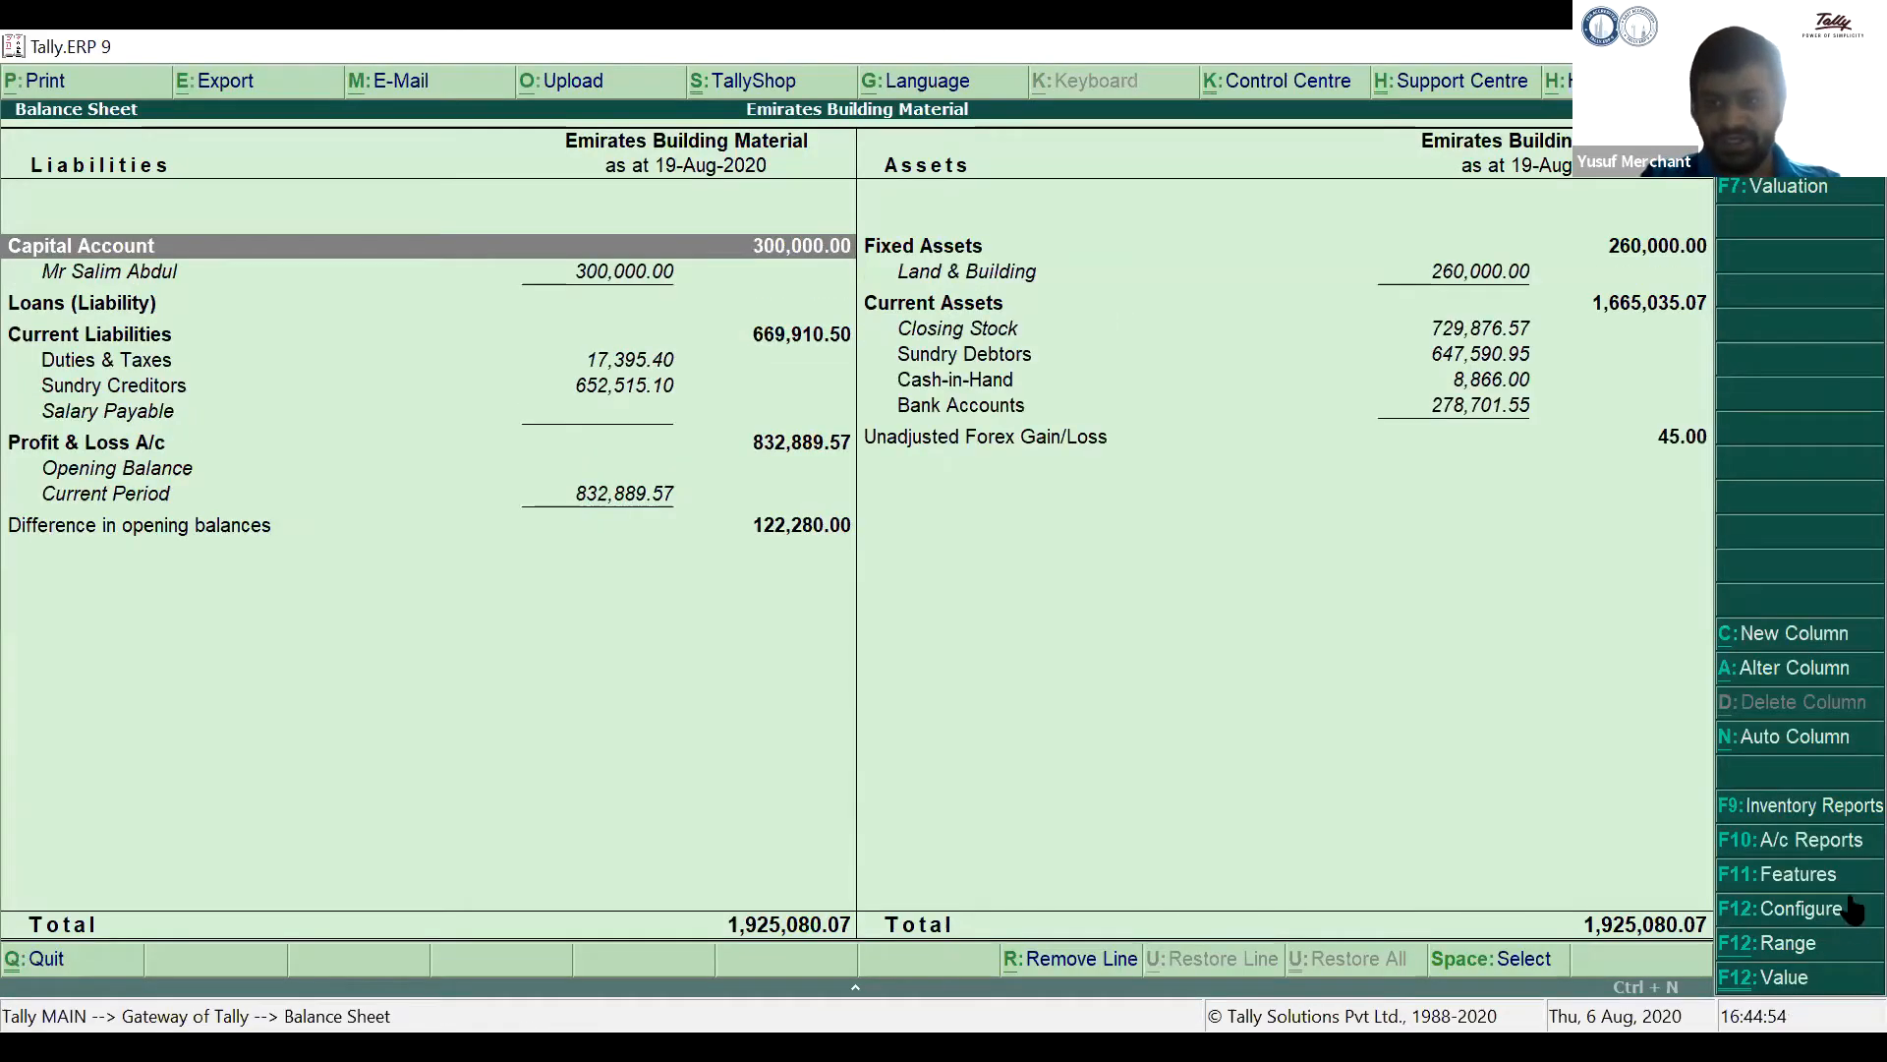
Add automatic fortnightly columns to the Balance Sheet.
left_click(1804, 748)
key("Down")
key("Down")
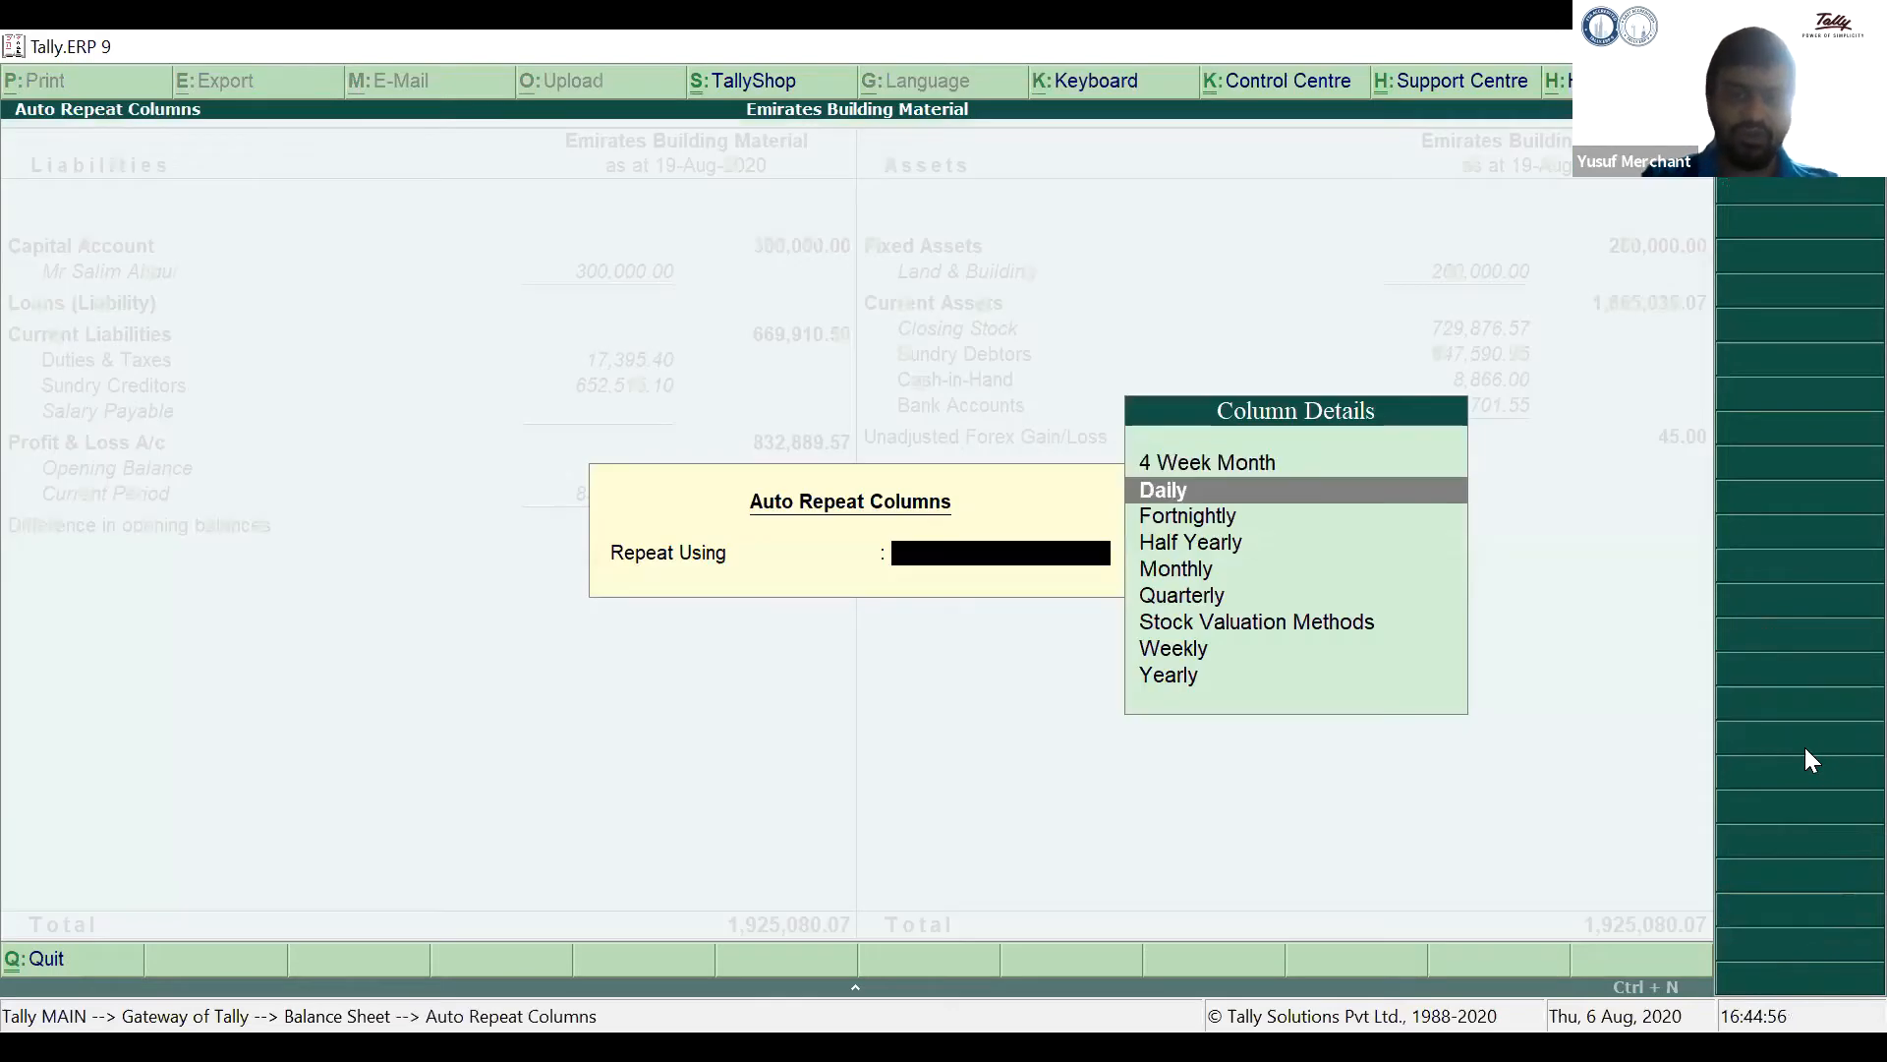
key("Return")
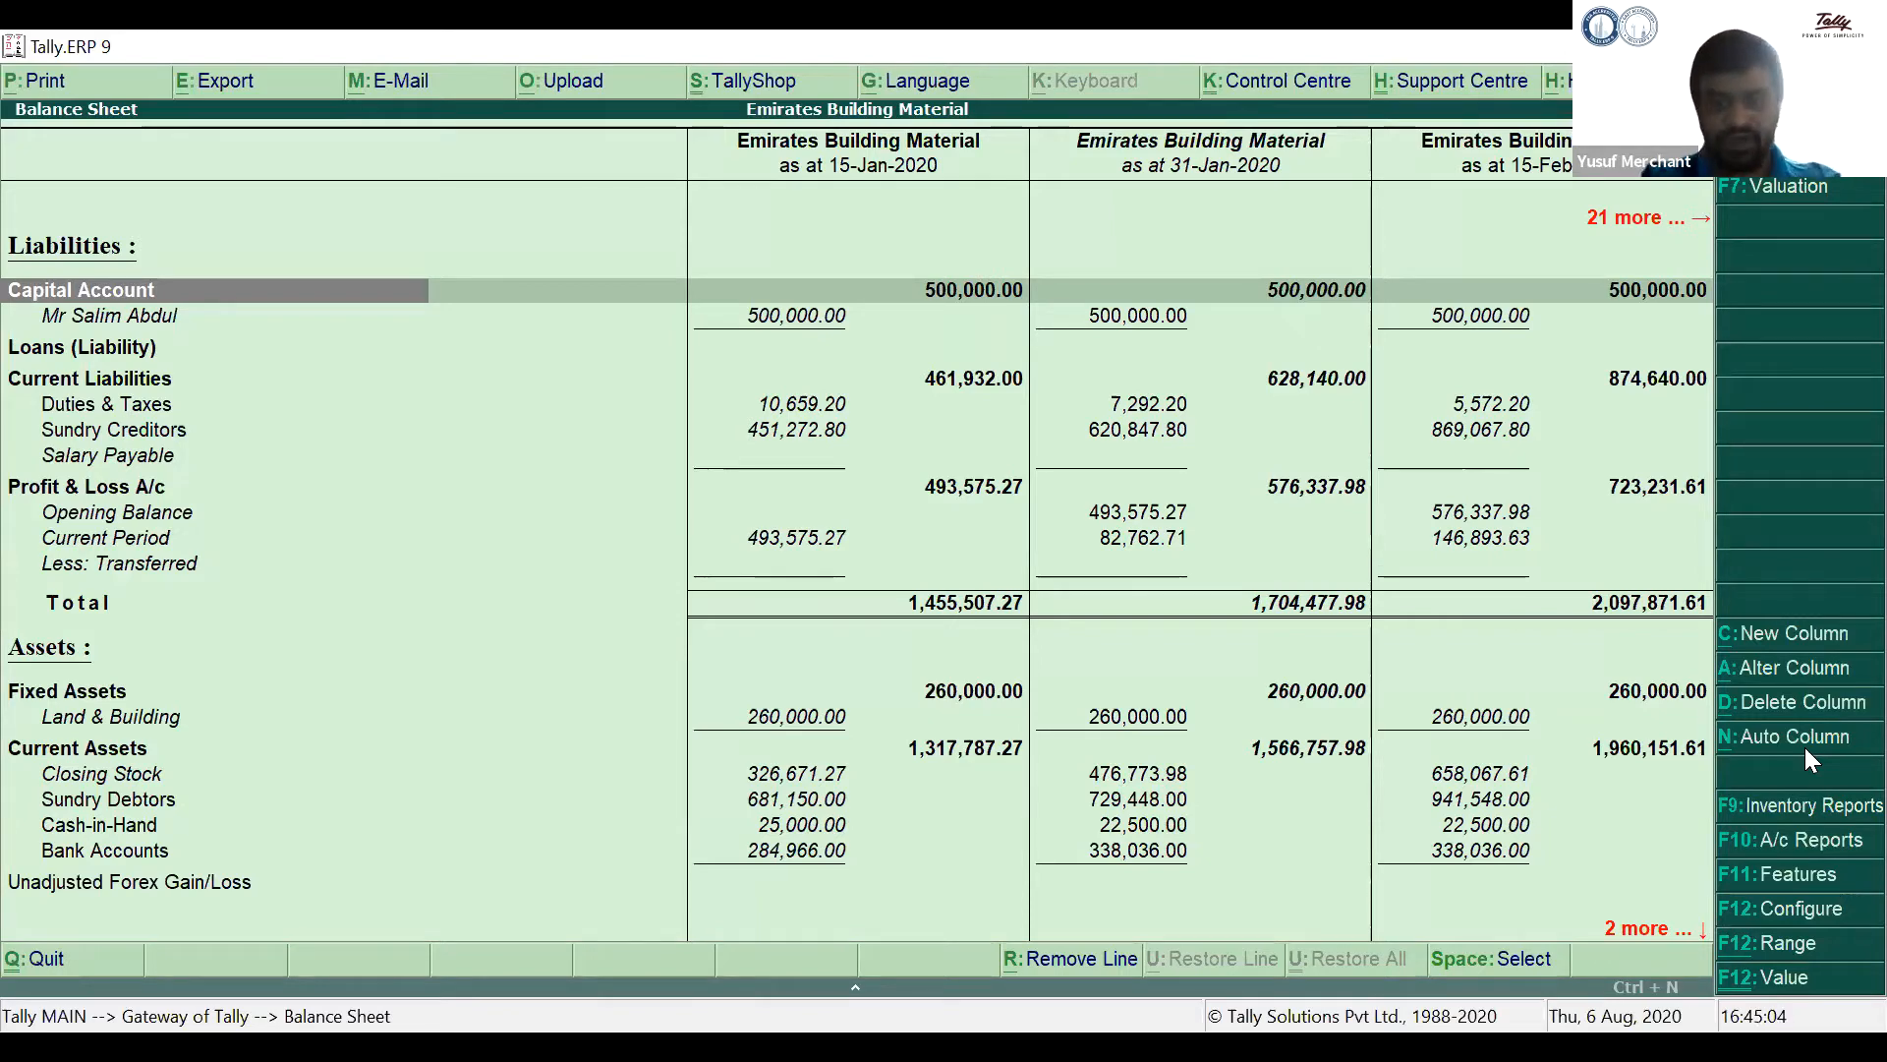
Switch the Balance Sheet's automatic columns to monthly.
left_click(1806, 747)
key("Down")
key("Down")
key("Down")
key("Down")
key("Return")
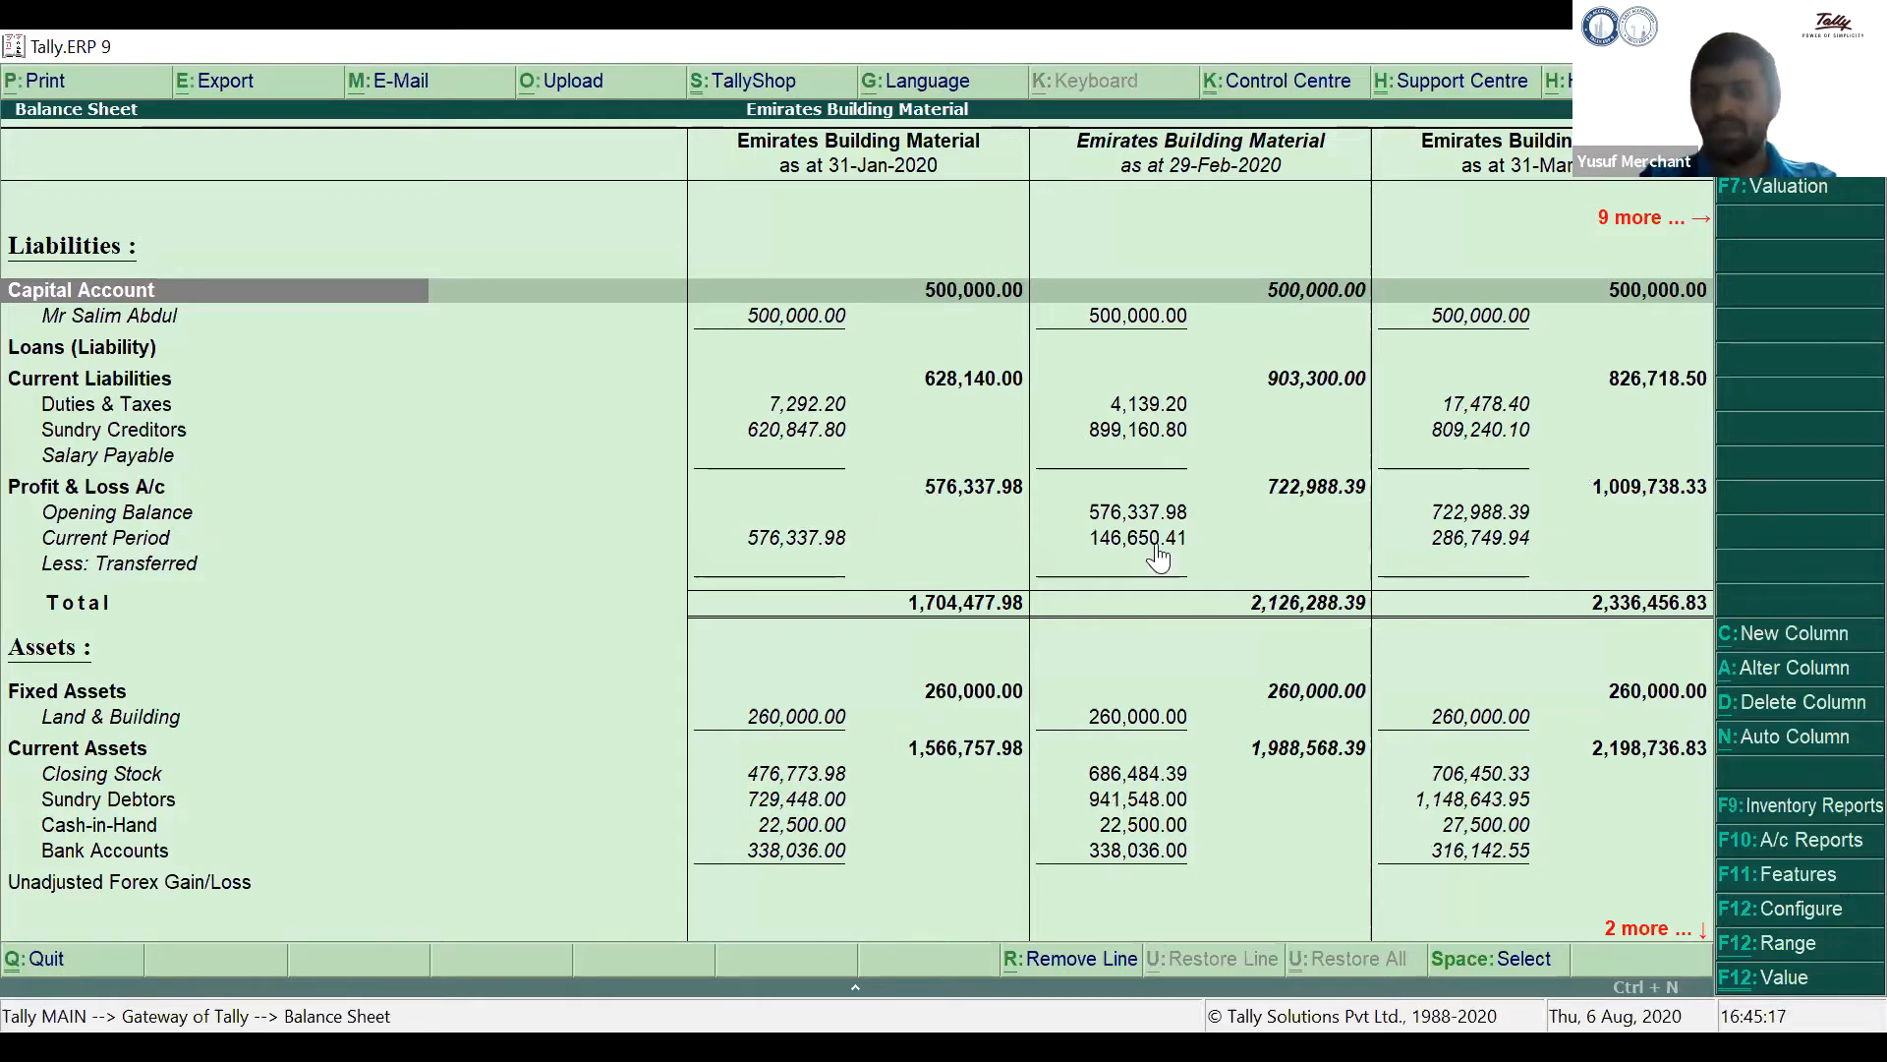
Close the multi-column Balance Sheet and reopen it as a single-period report, looking through its main groups on both sides.
key("Escape")
key("Return")
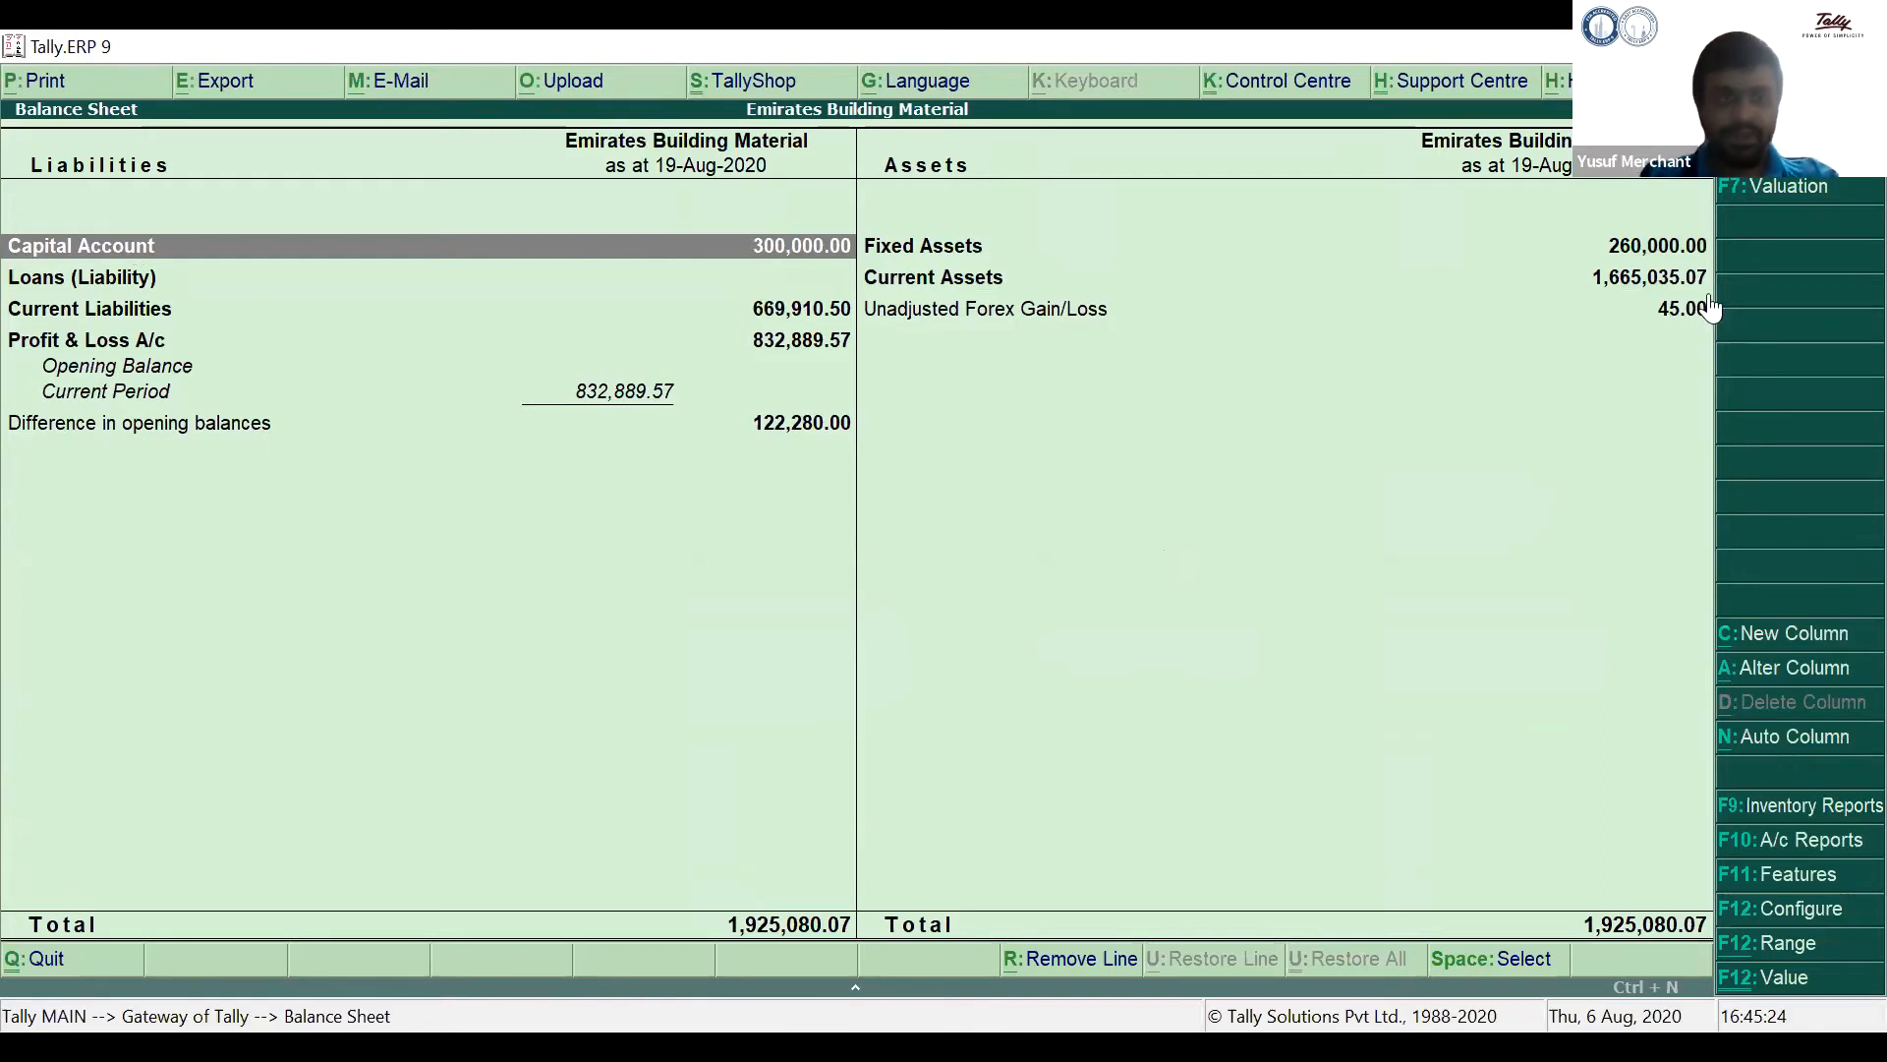
key("Down")
key("Down")
key("Right")
key("Up")
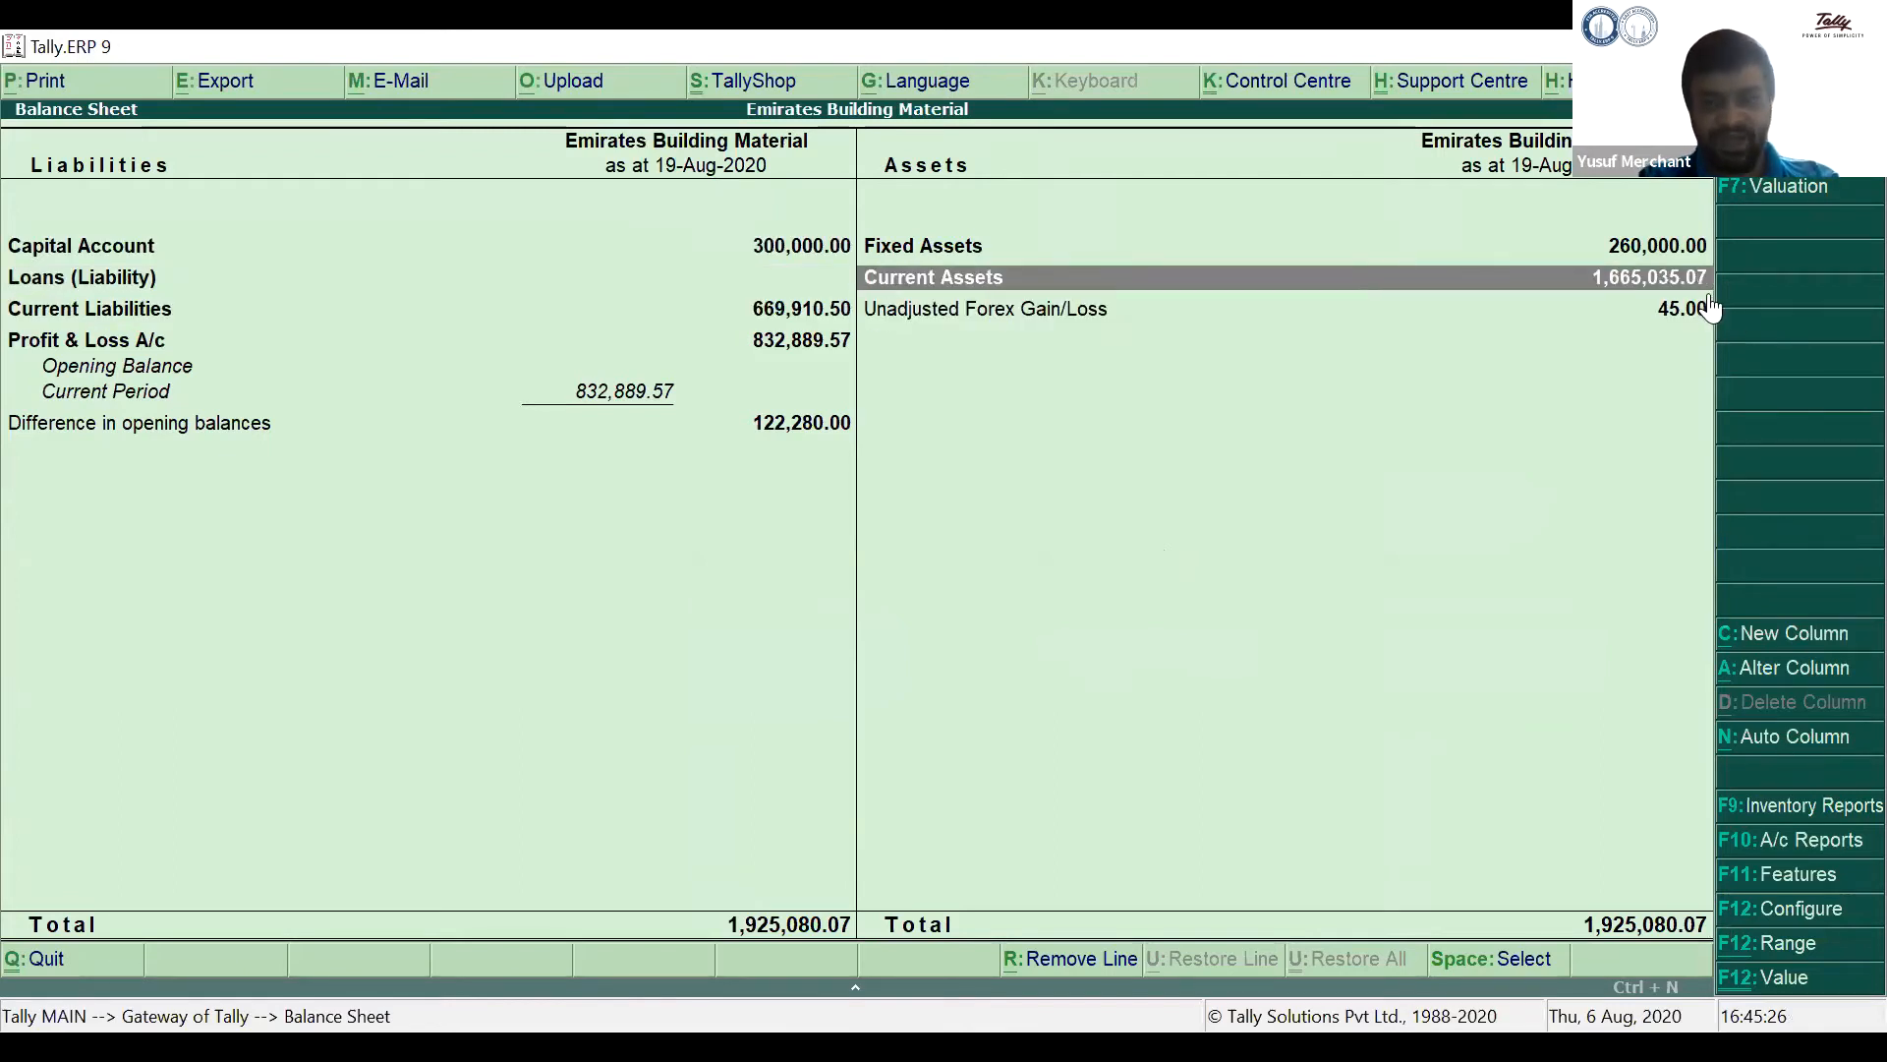
key("Left")
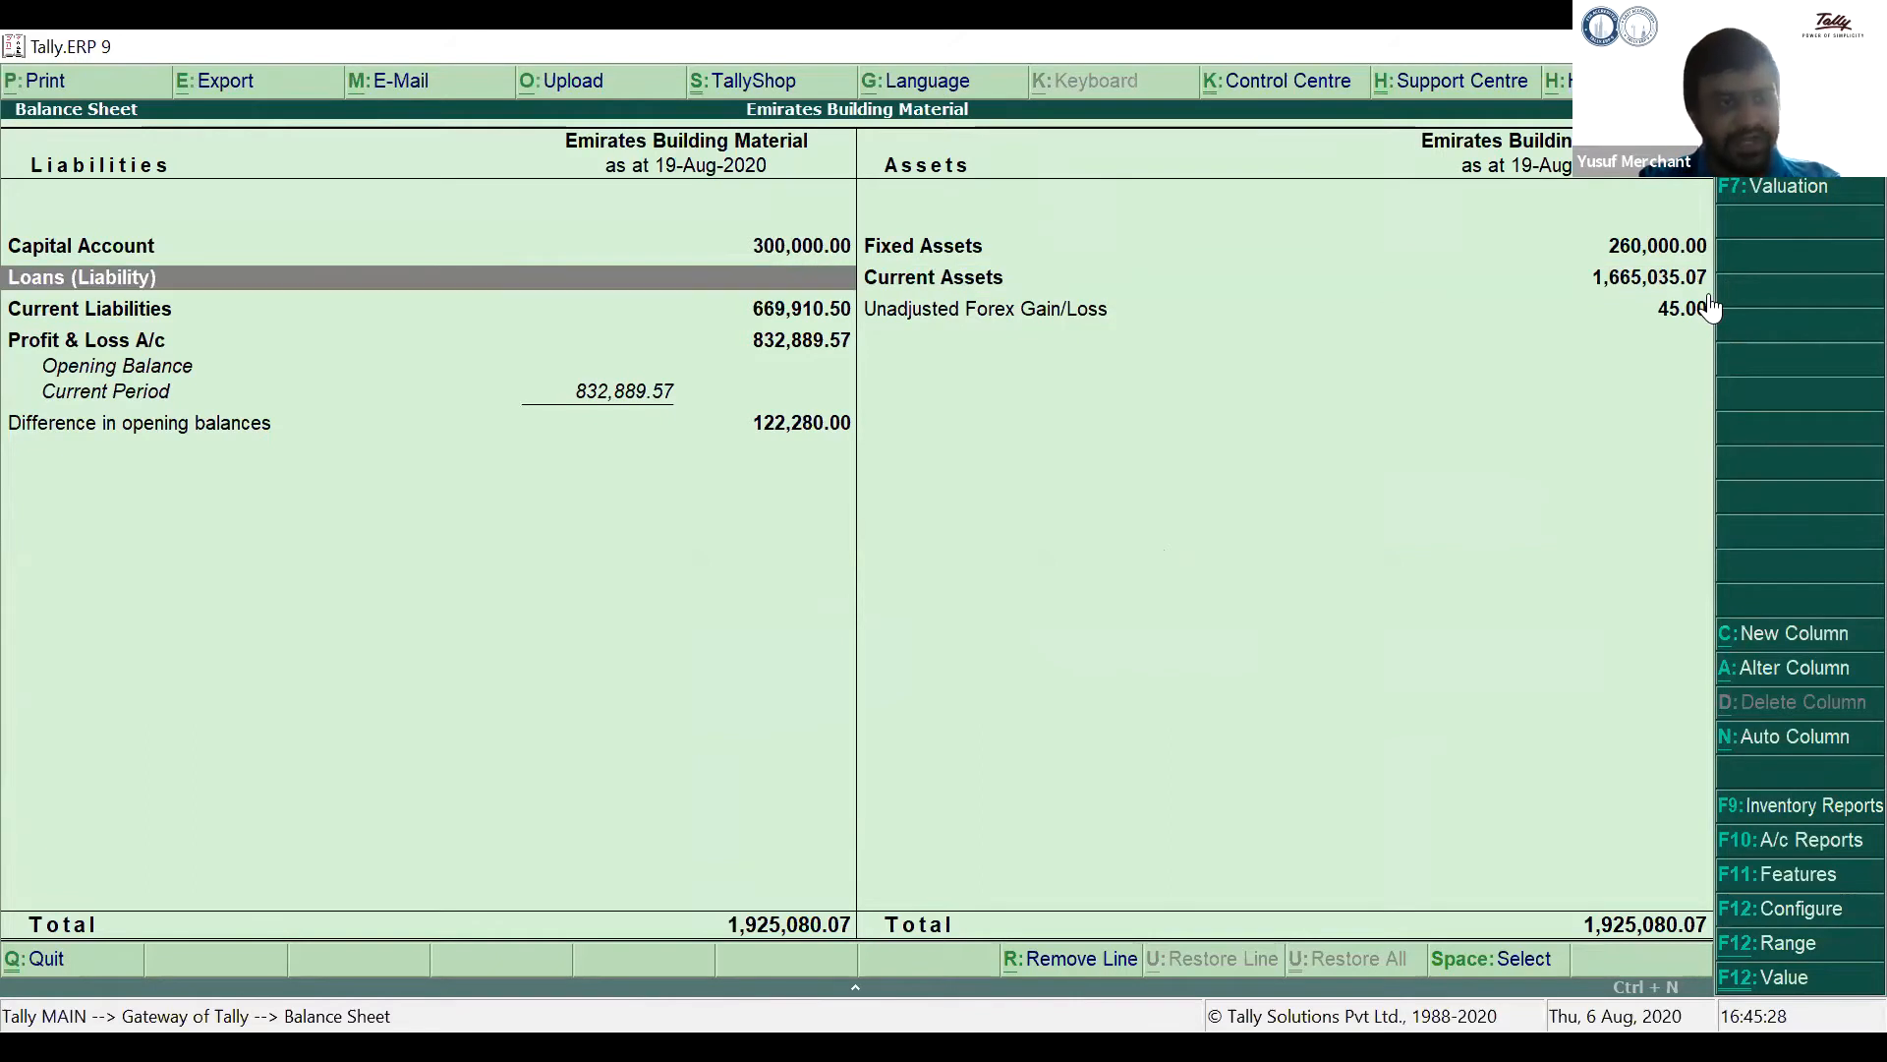
Expand the Balance Sheet to the detailed view and drill down into Sundry Debtors under Current Assets.
key("alt+F1")
key("Right")
key("Left")
key("Down")
key("Right")
key("Down")
key("Down")
key("Up")
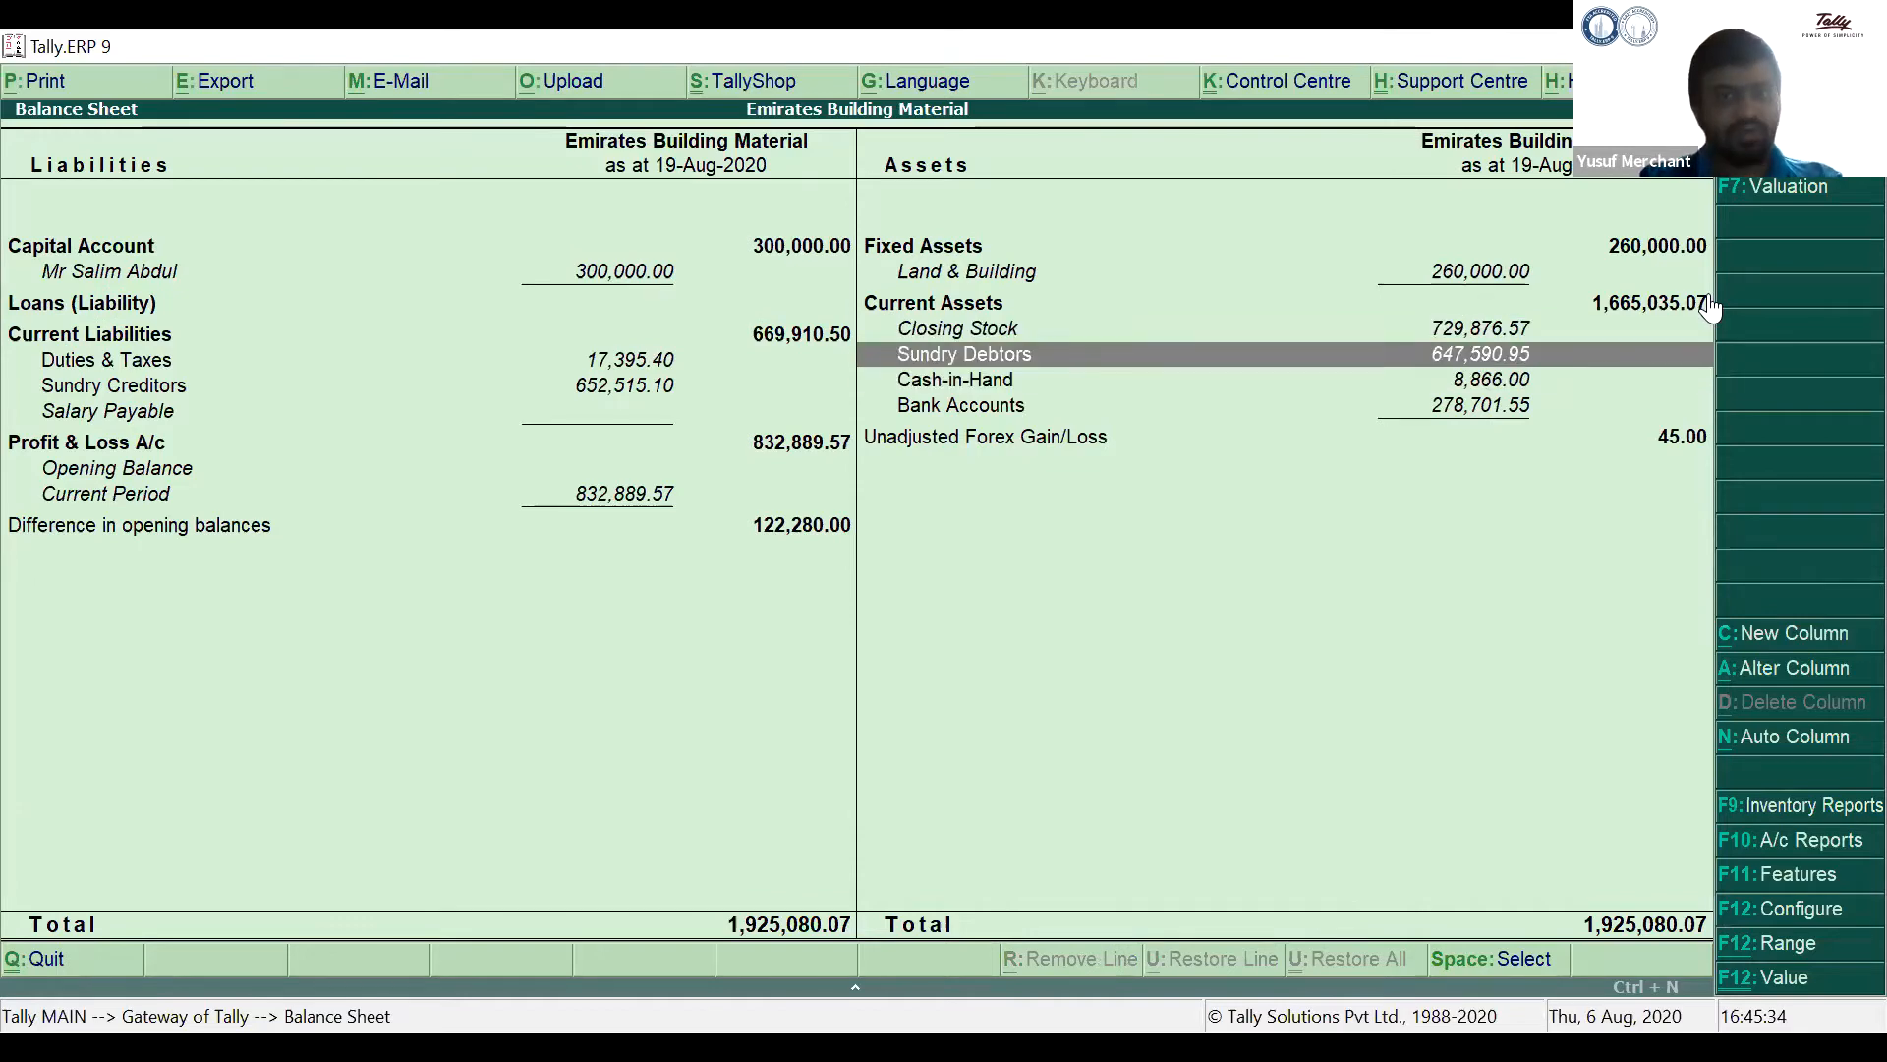
key("Return")
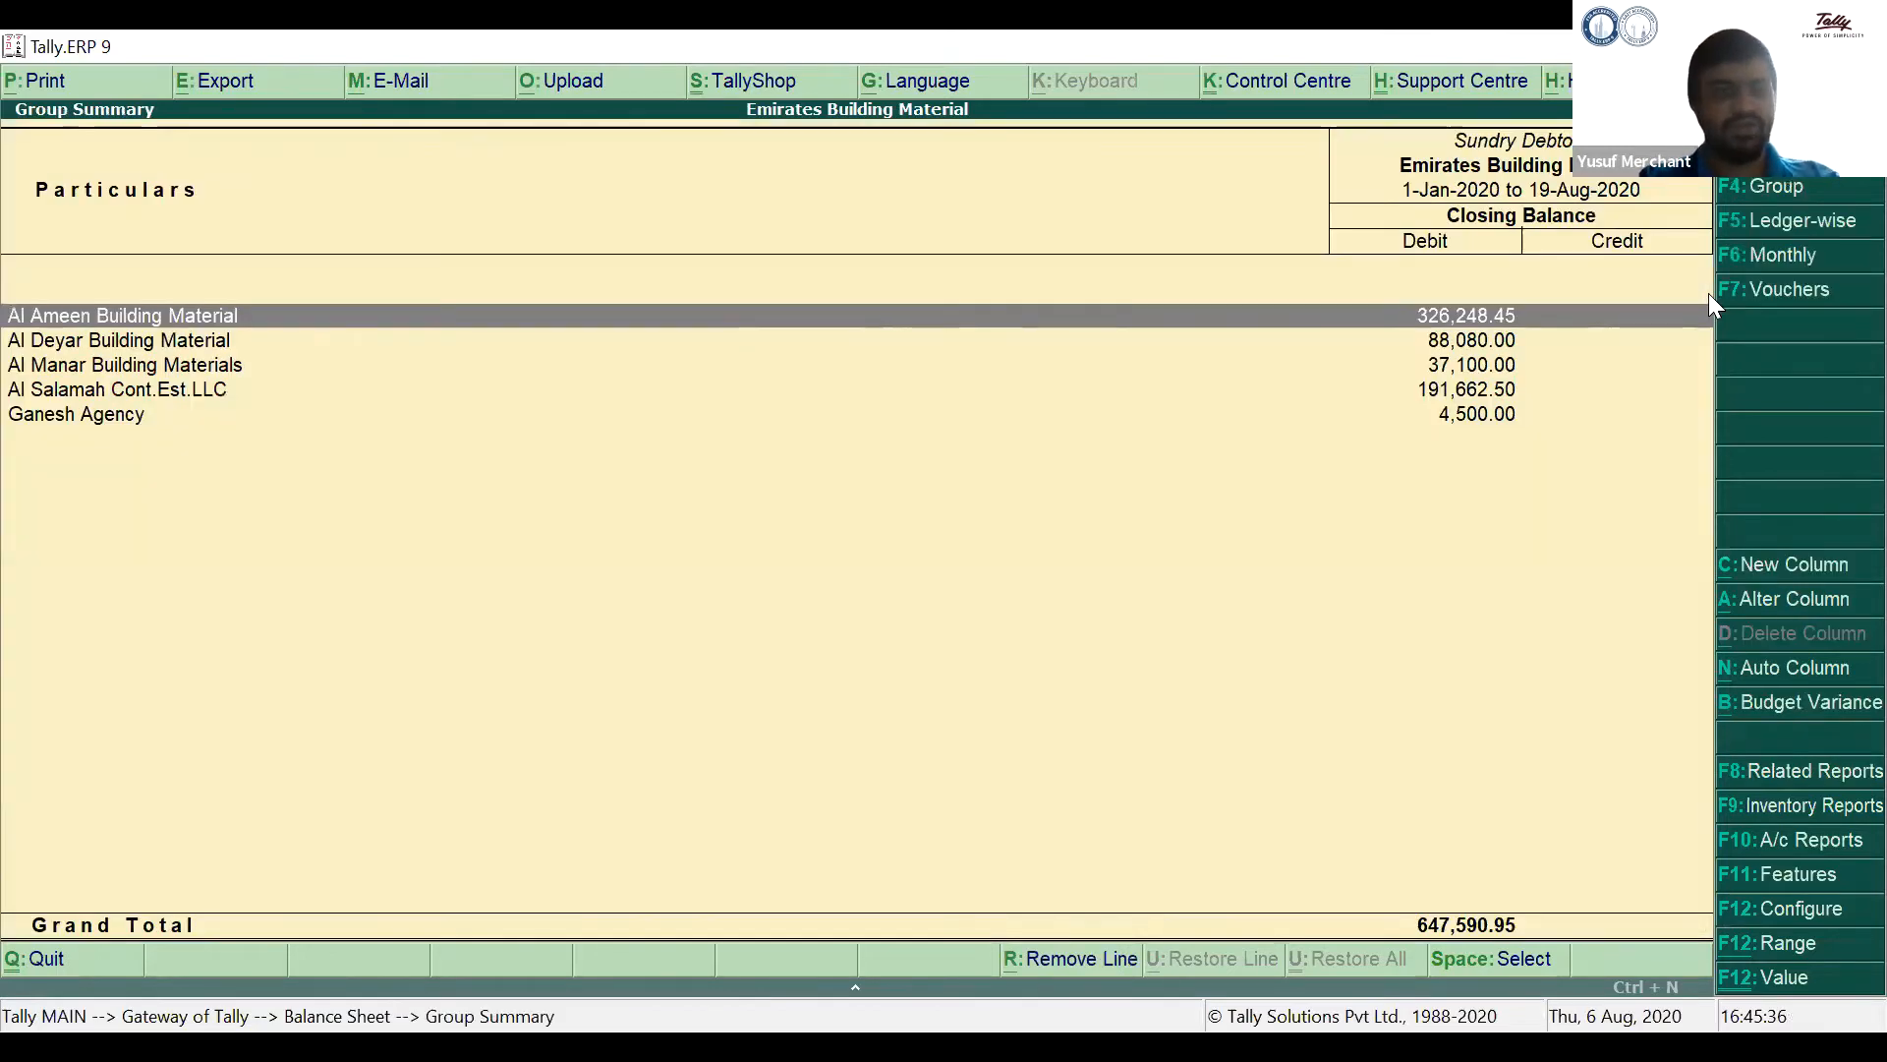
Drill down through Al Ameen Building Material's July vouchers to the First Gulf Bank receipt, and return to the Sundry Debtors summary.
key("Return")
key("Up")
key("Return")
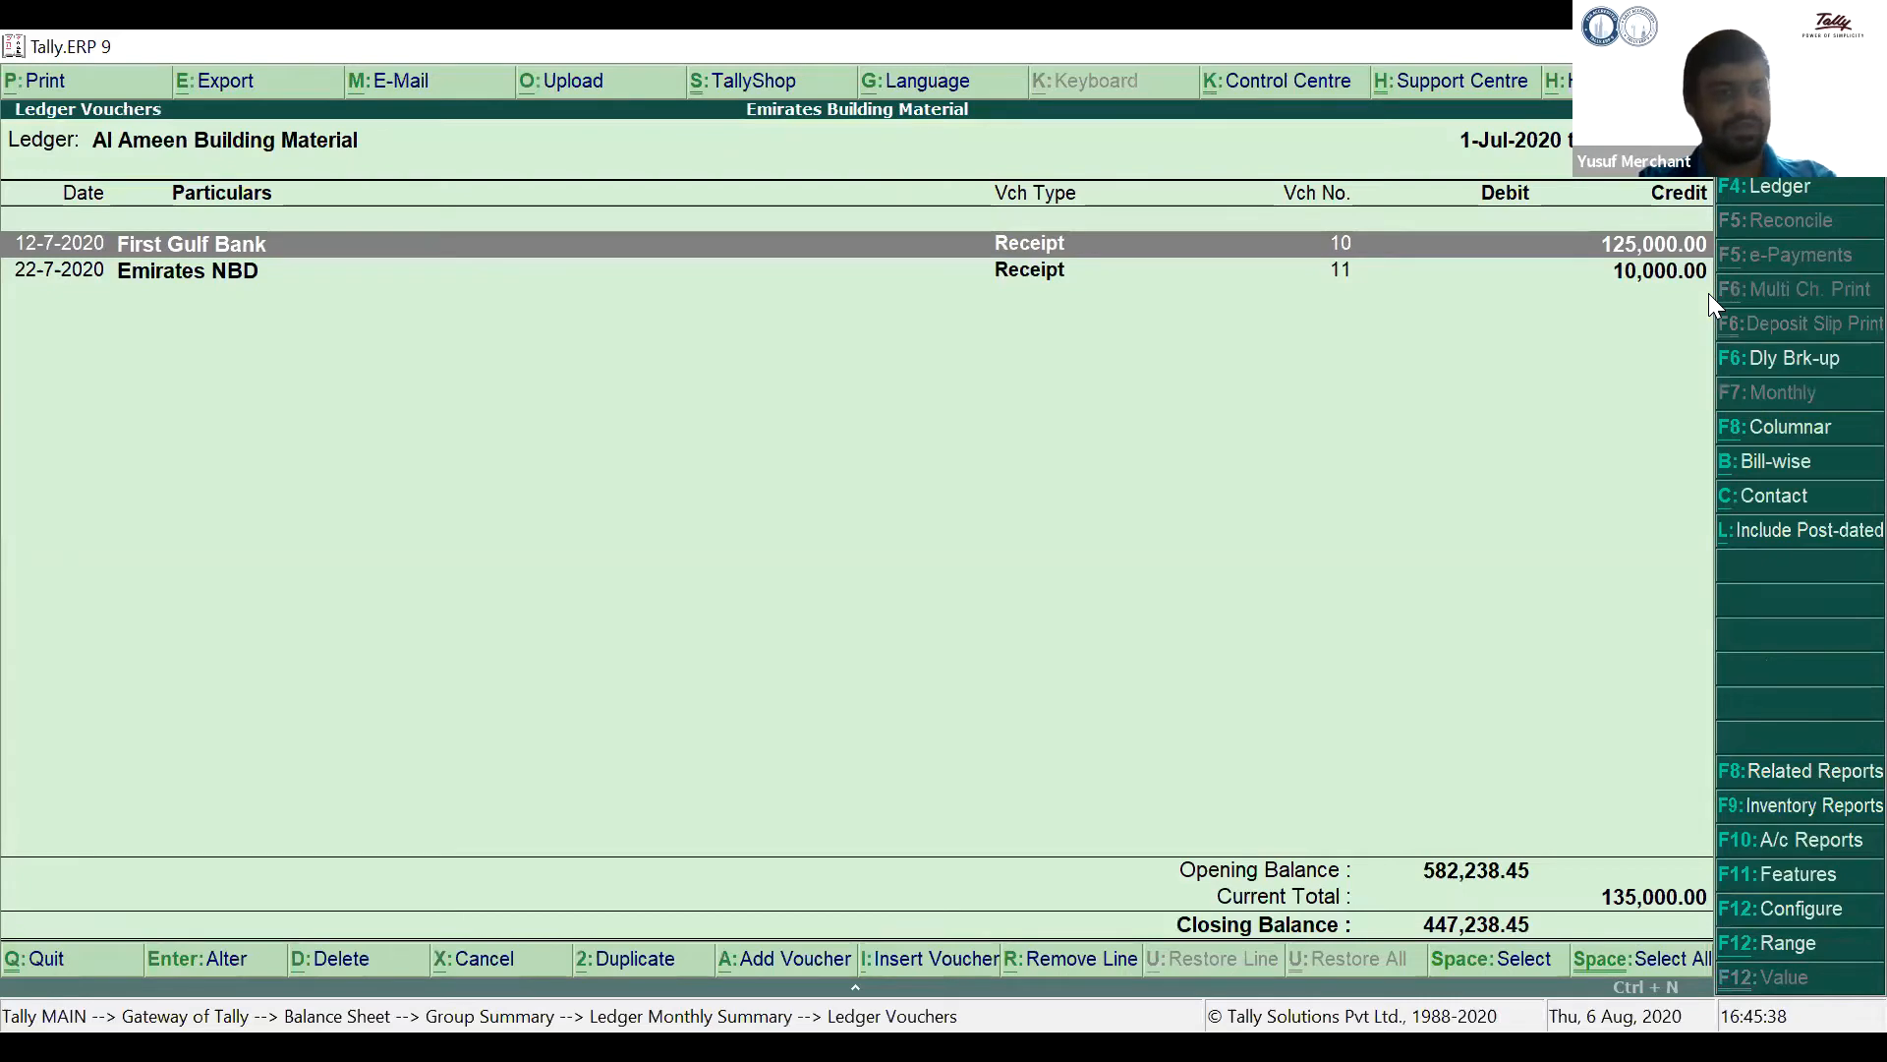
key("Return")
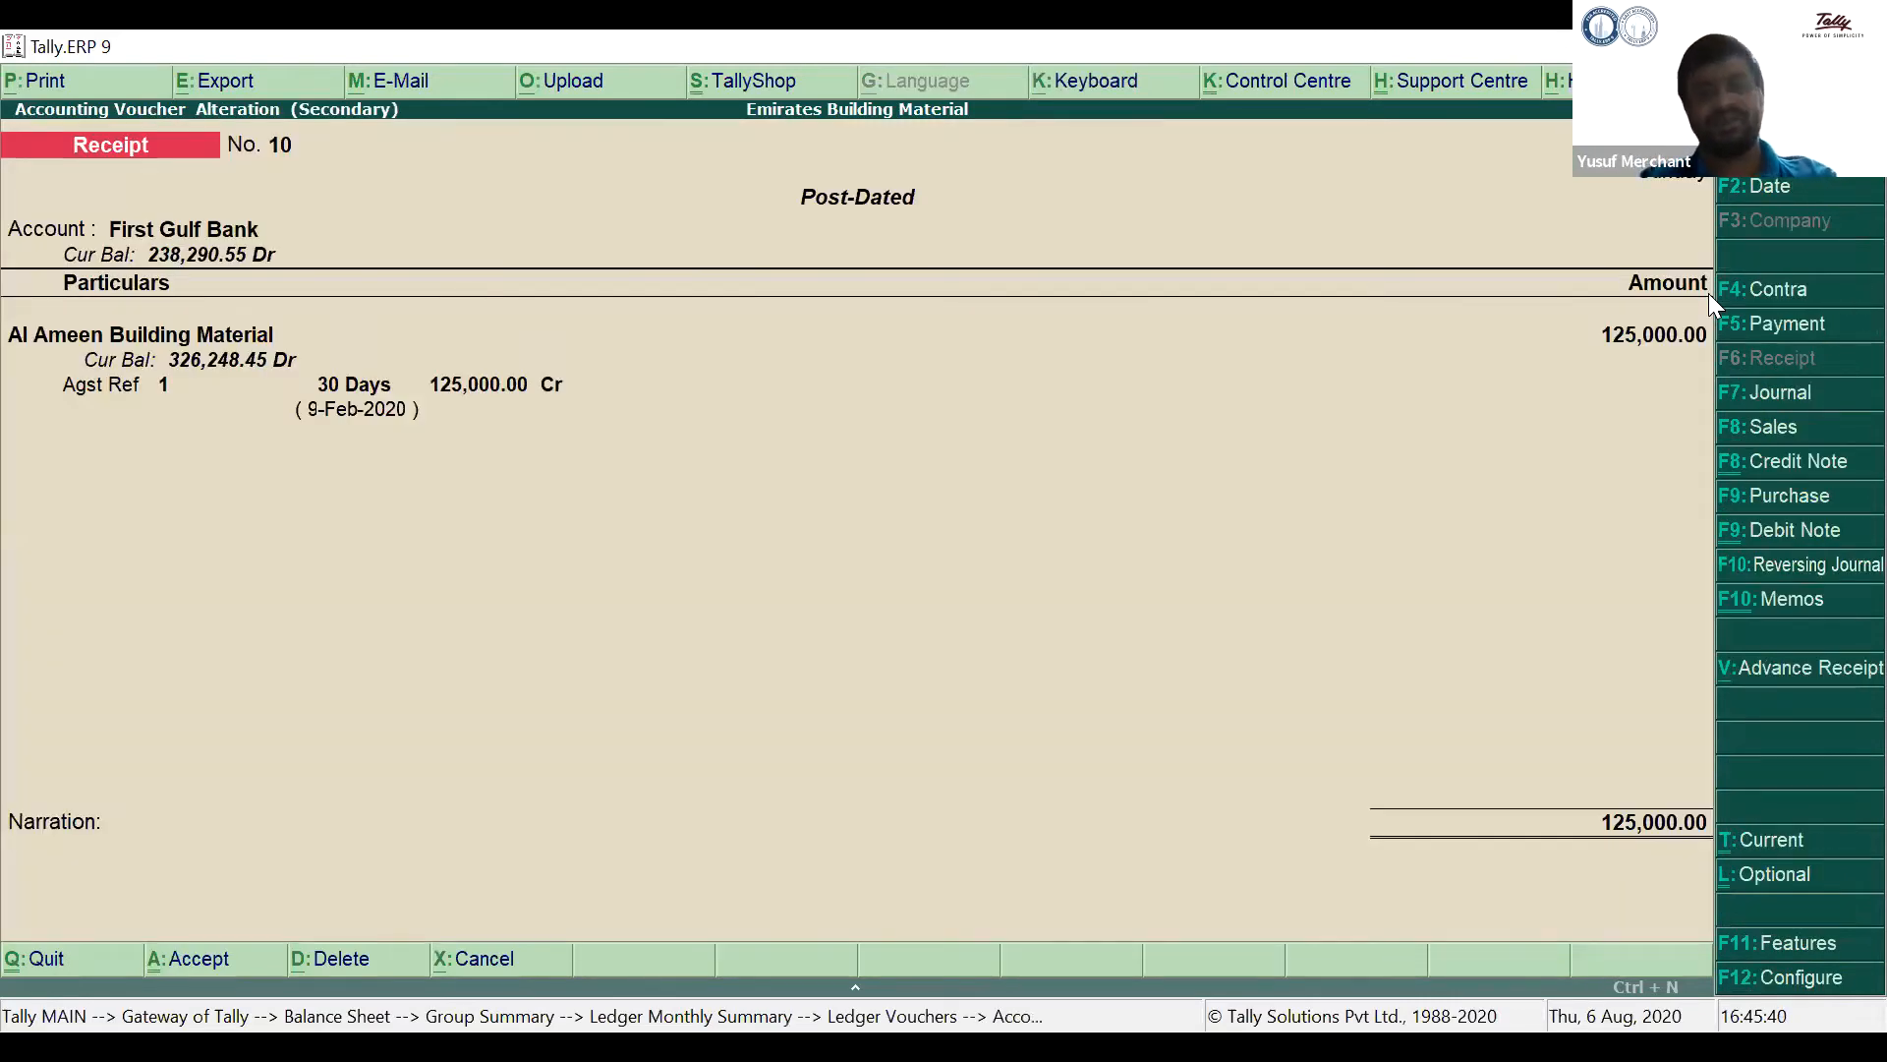
key("Escape")
key("Escape")
key("Escape")
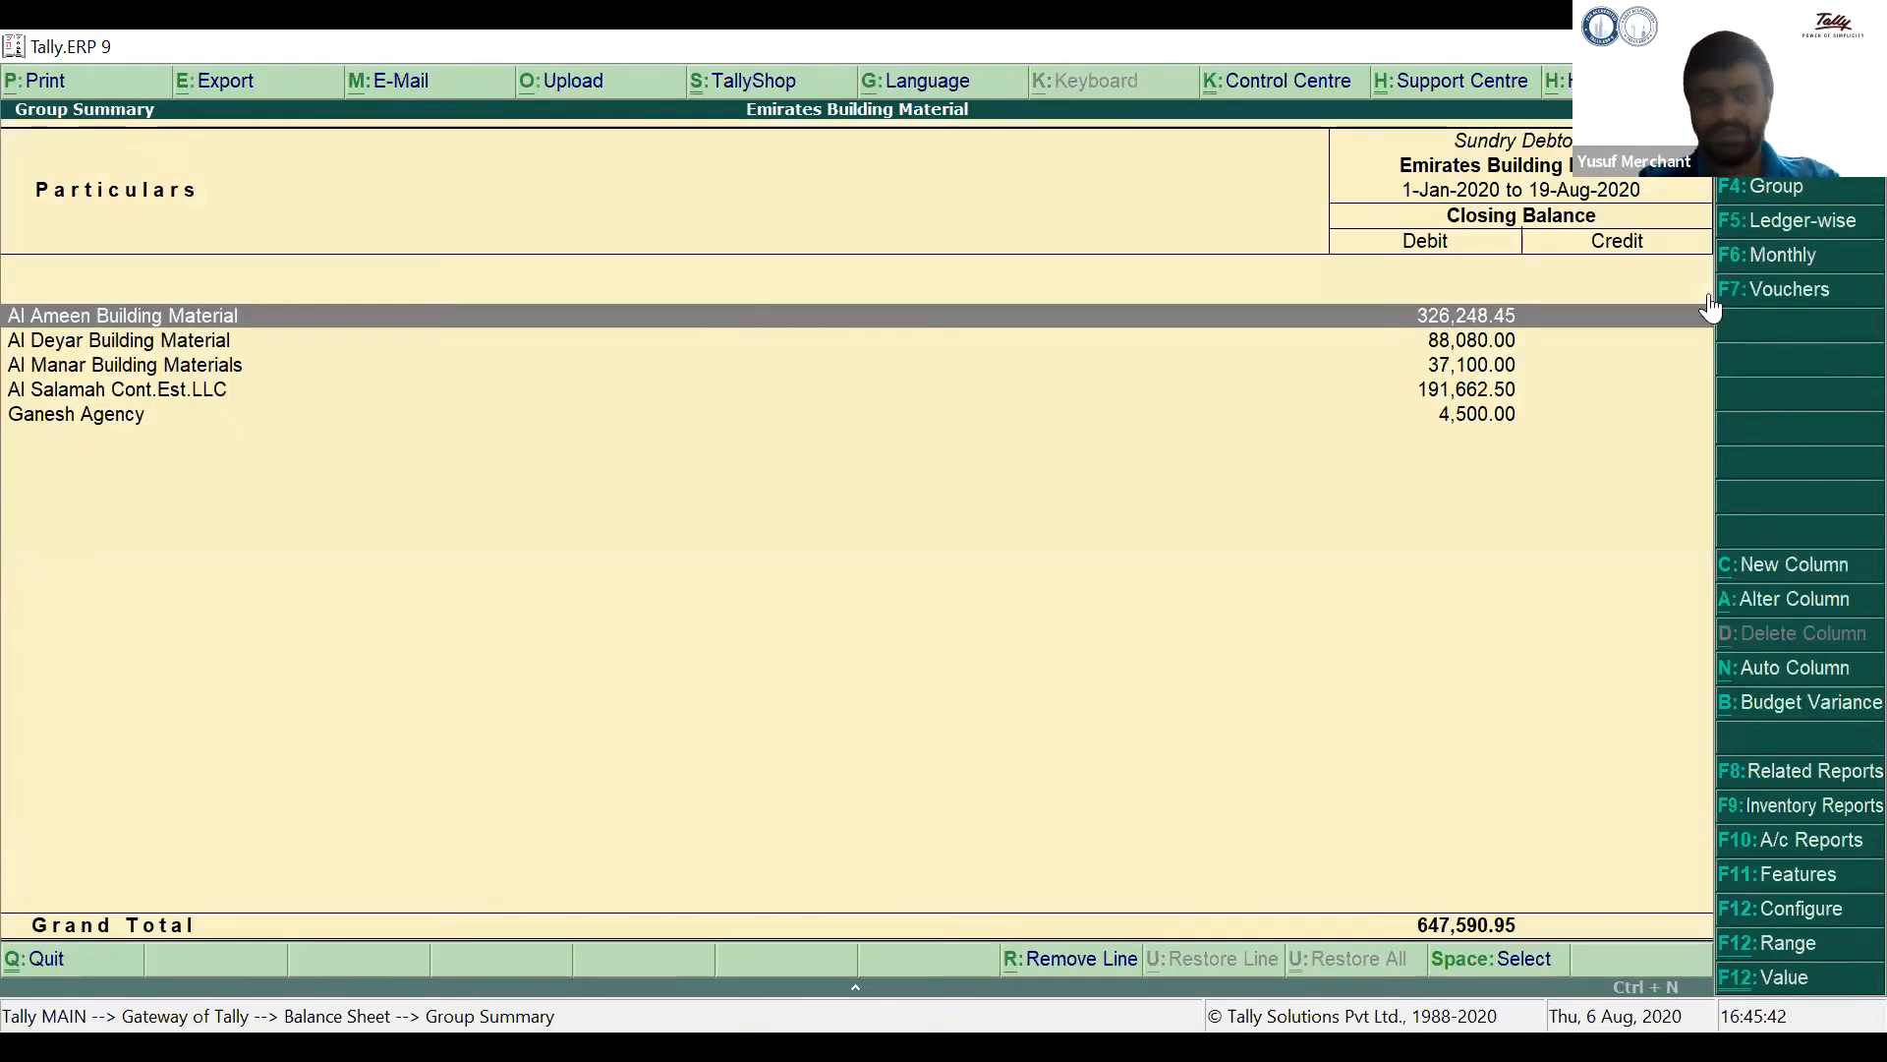
Leave the Balance Sheet and open the Profit & Loss A/c in the detailed view.
key("Escape")
key("Escape")
key("Down")
key("Return")
key("alt+F1")
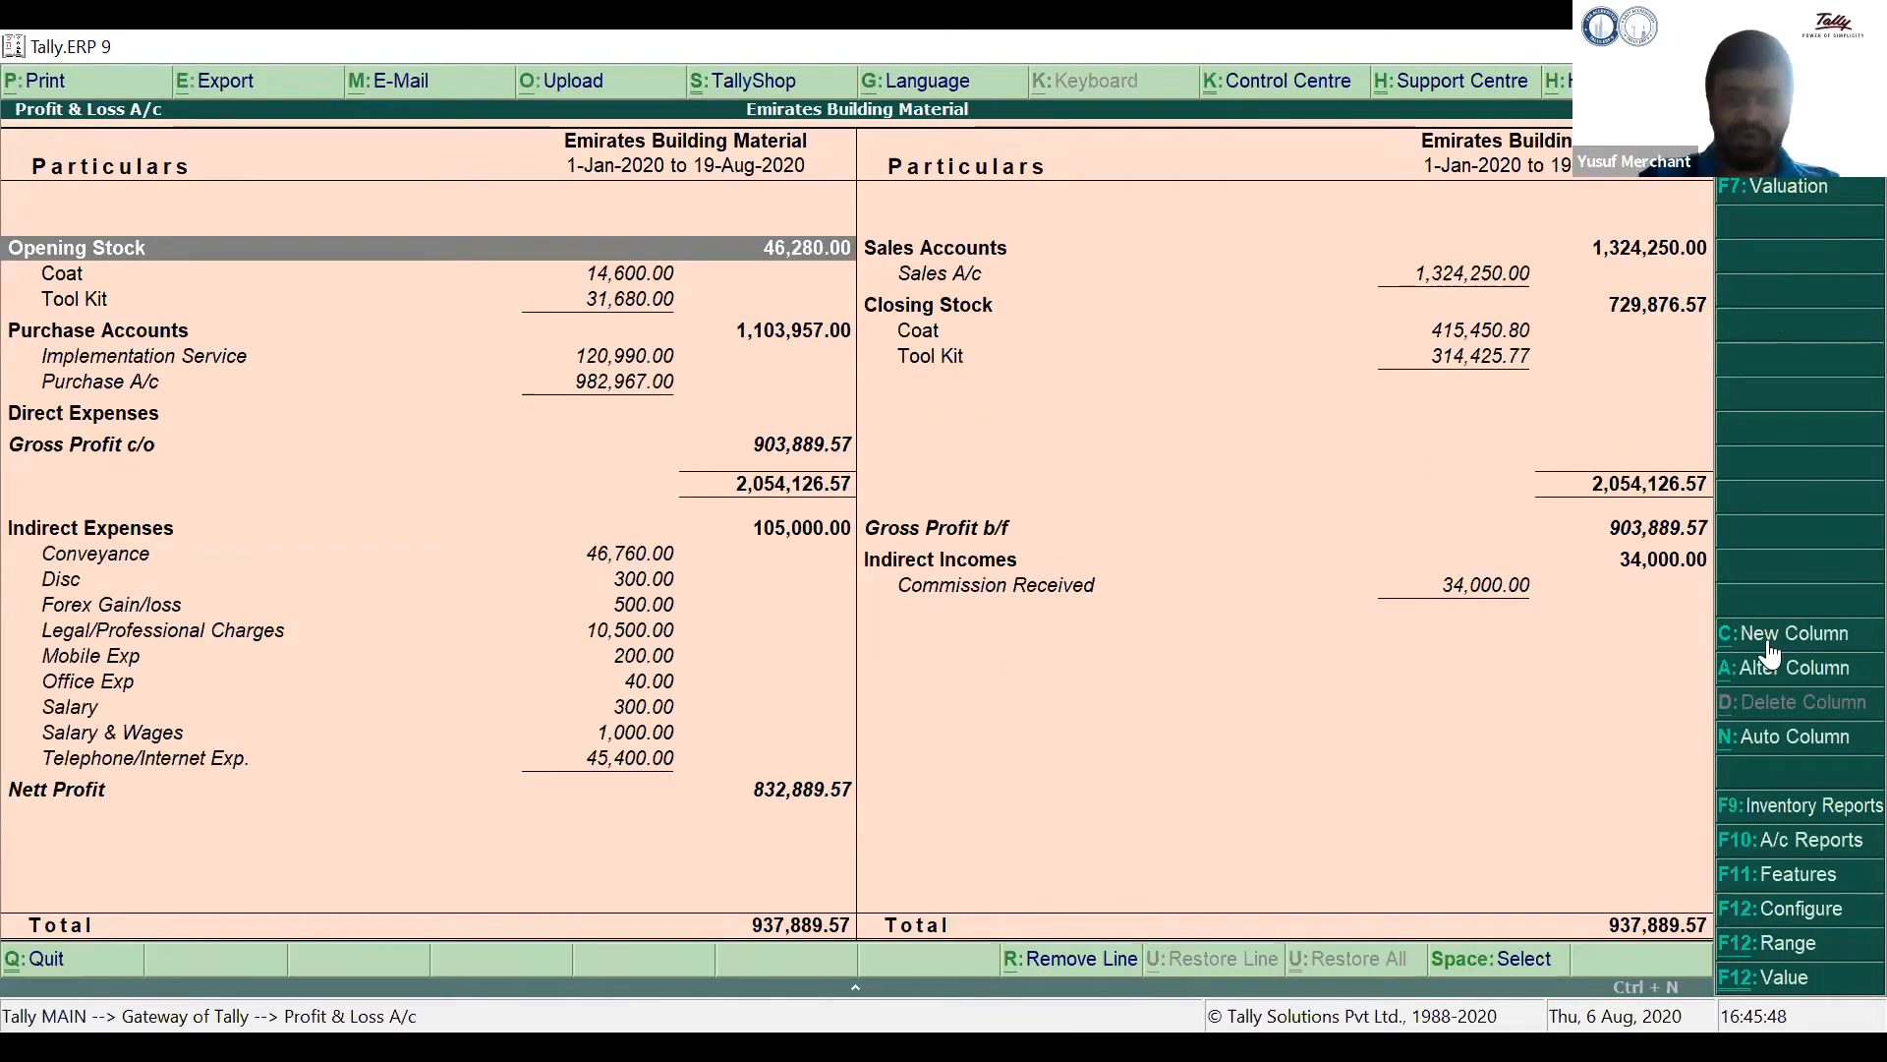
Add automatic daily columns to the Profit & Loss A/c.
left_click(1793, 740)
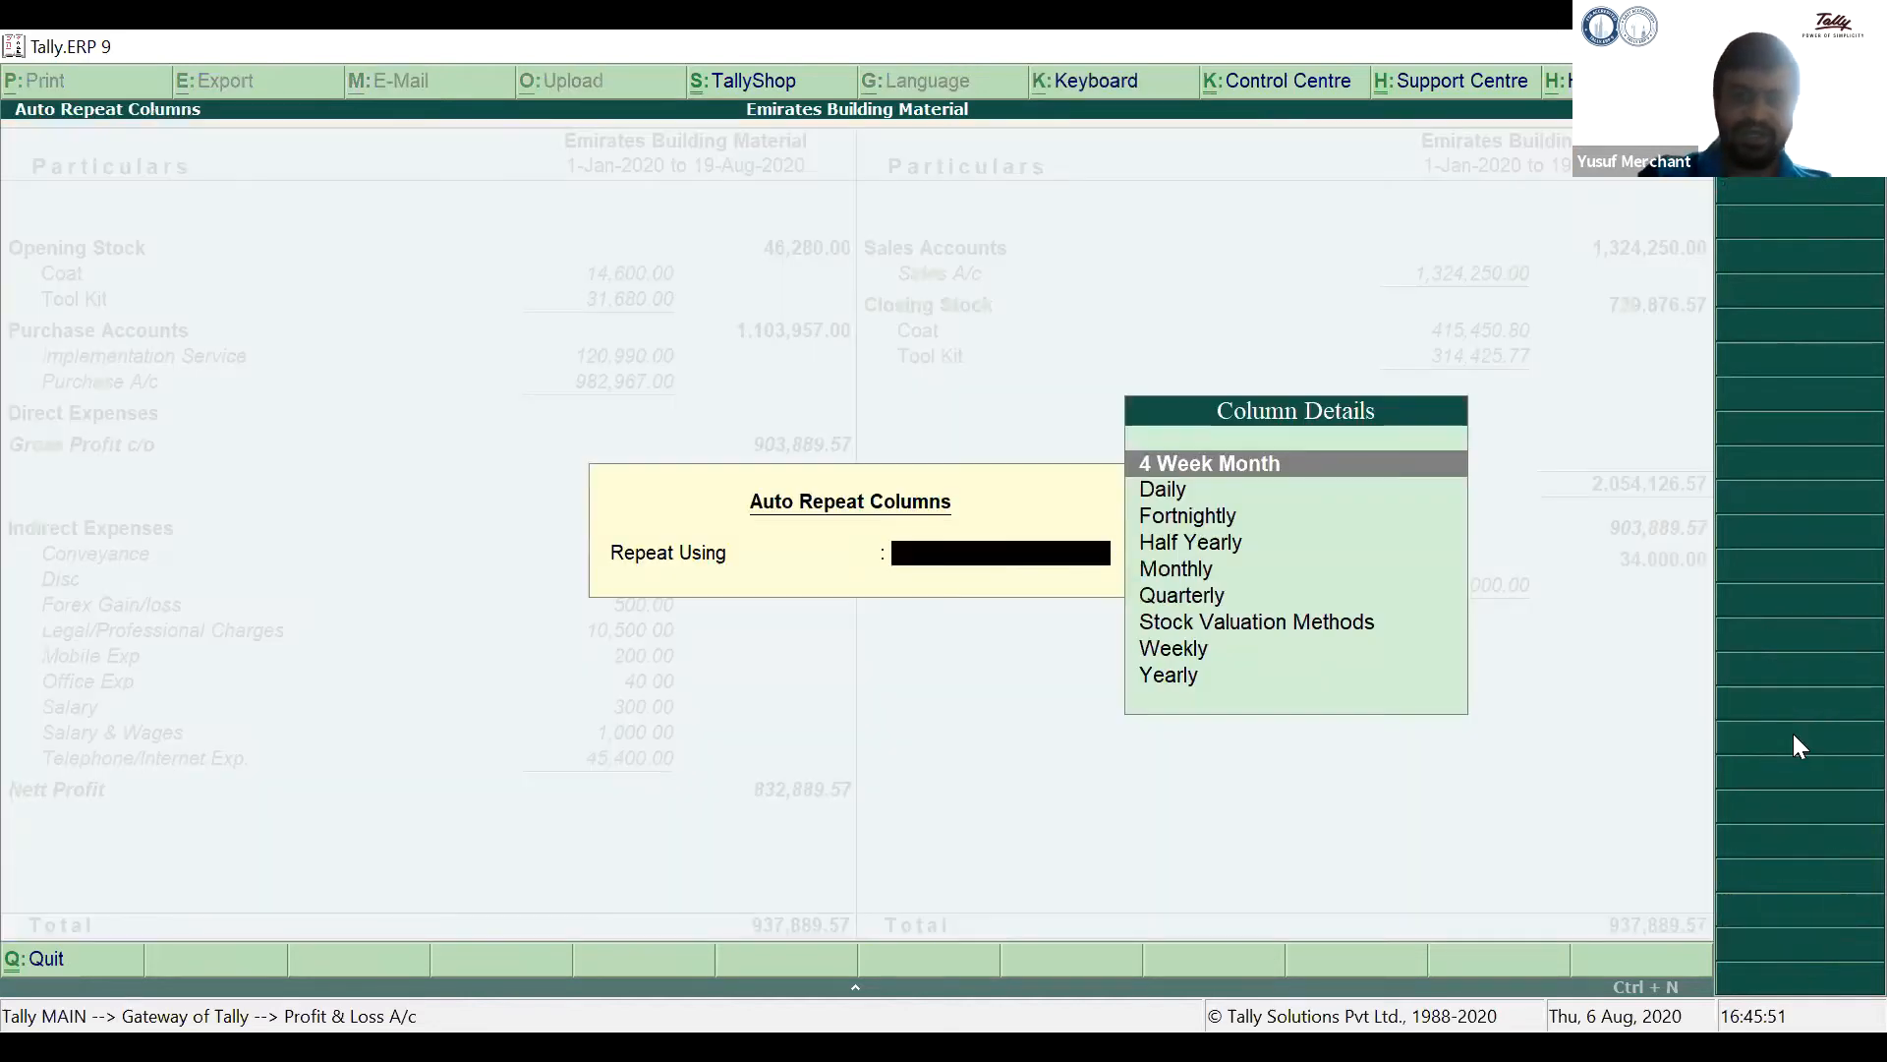
key("Down")
key("Down")
key("Down")
key("Down")
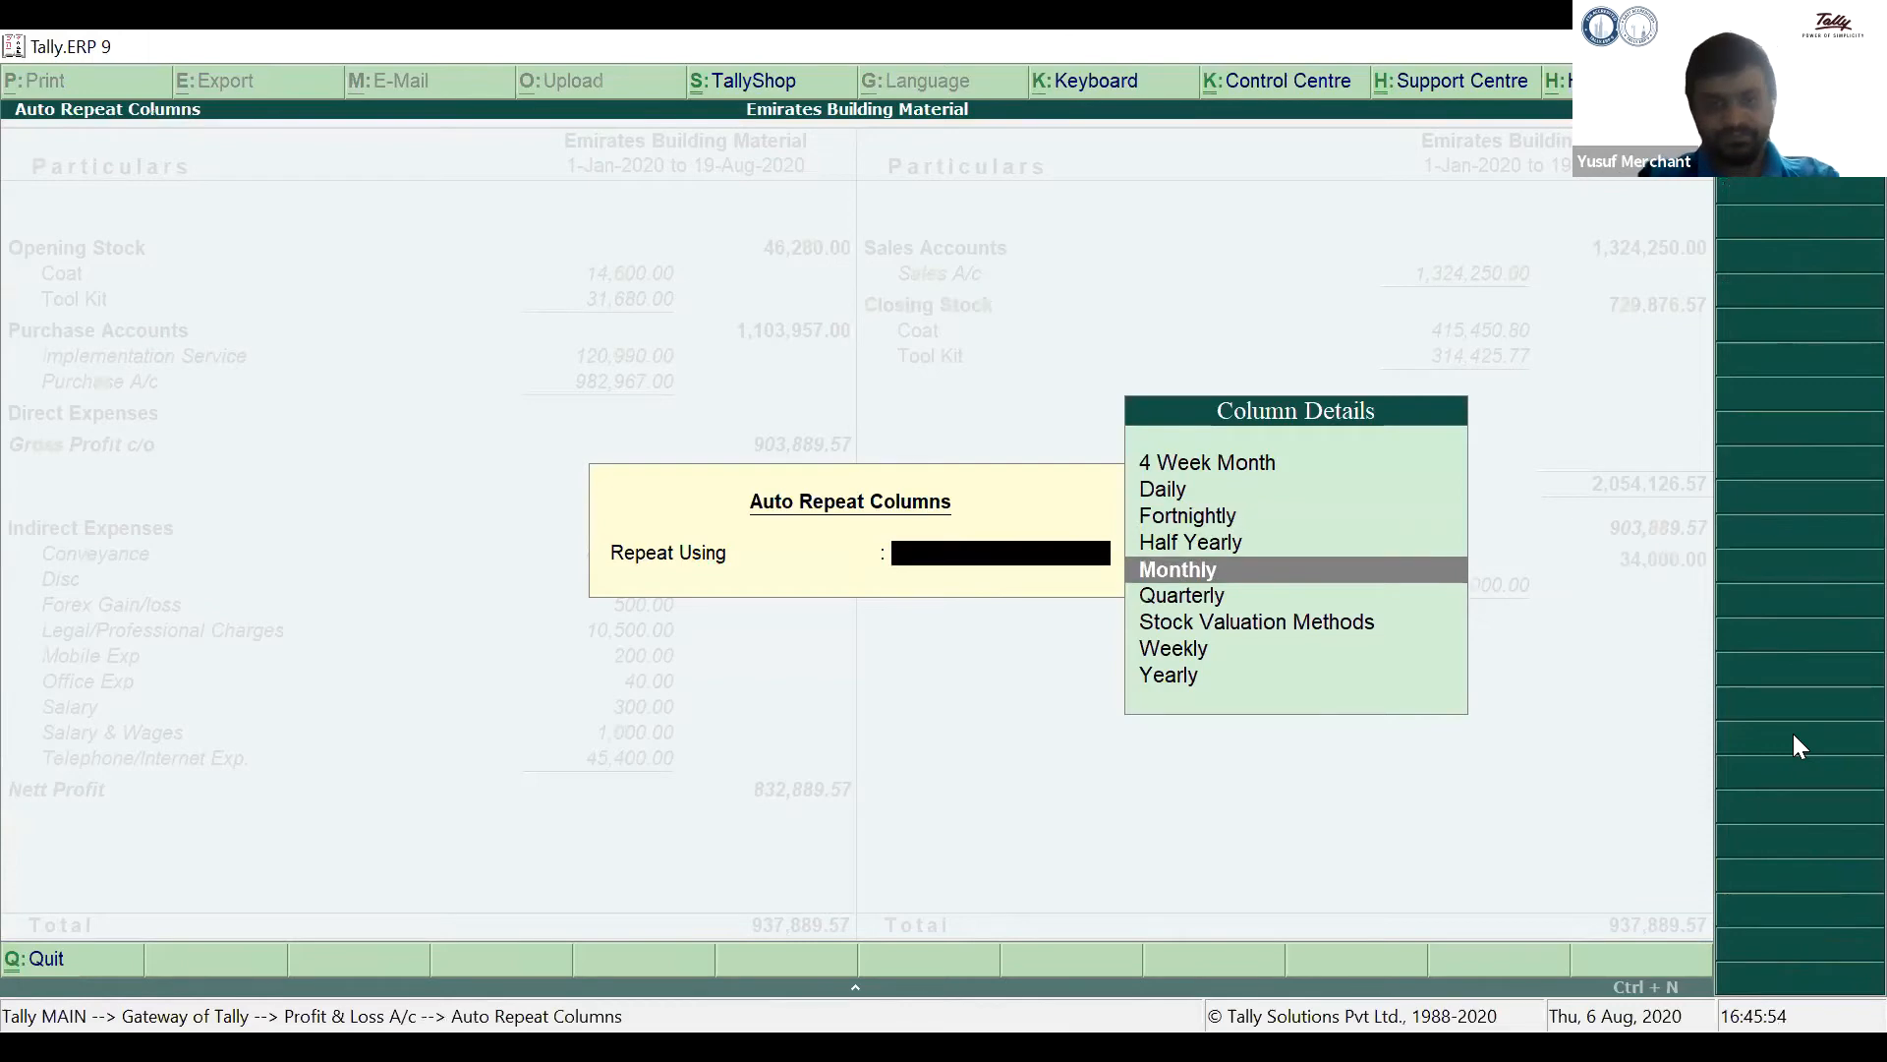
key("Up")
key("Up")
key("Up")
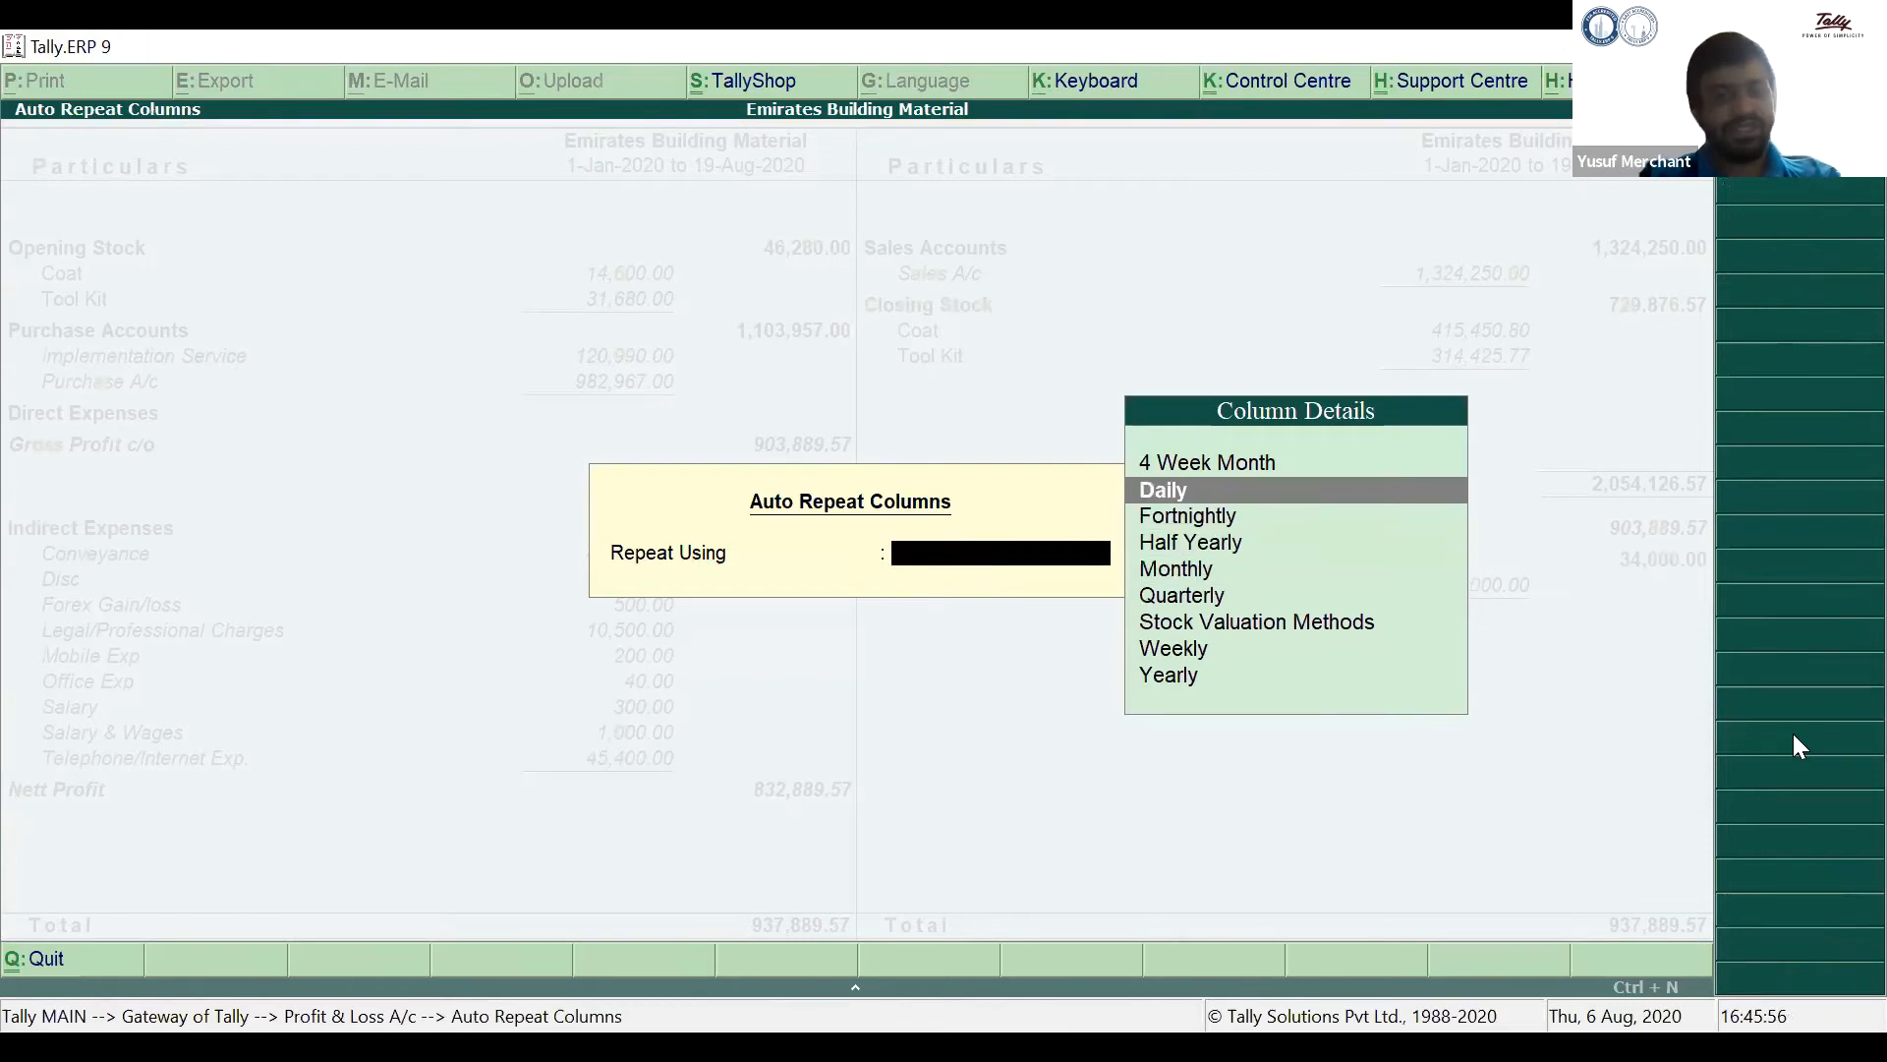
key("Return")
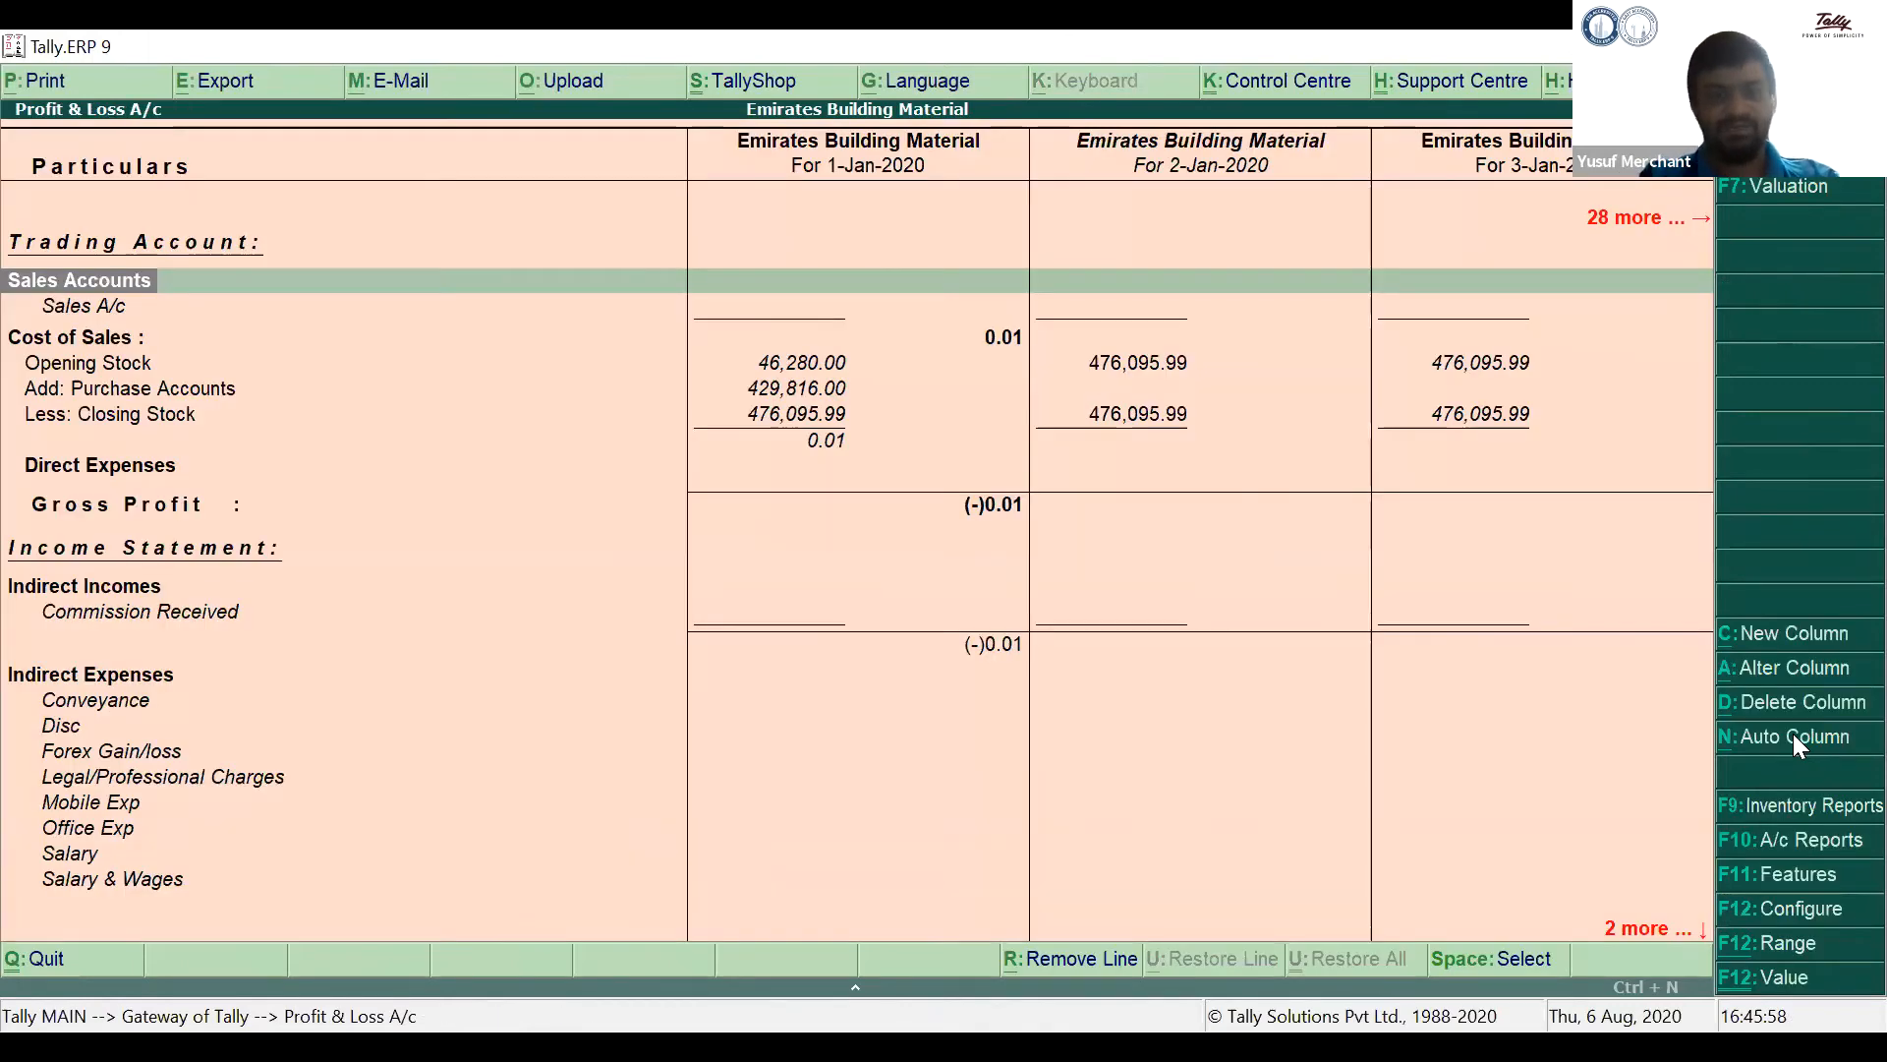
Reopen the Profit & Loss A/c in condensed form and add automatic monthly columns.
key("Escape")
key("Return")
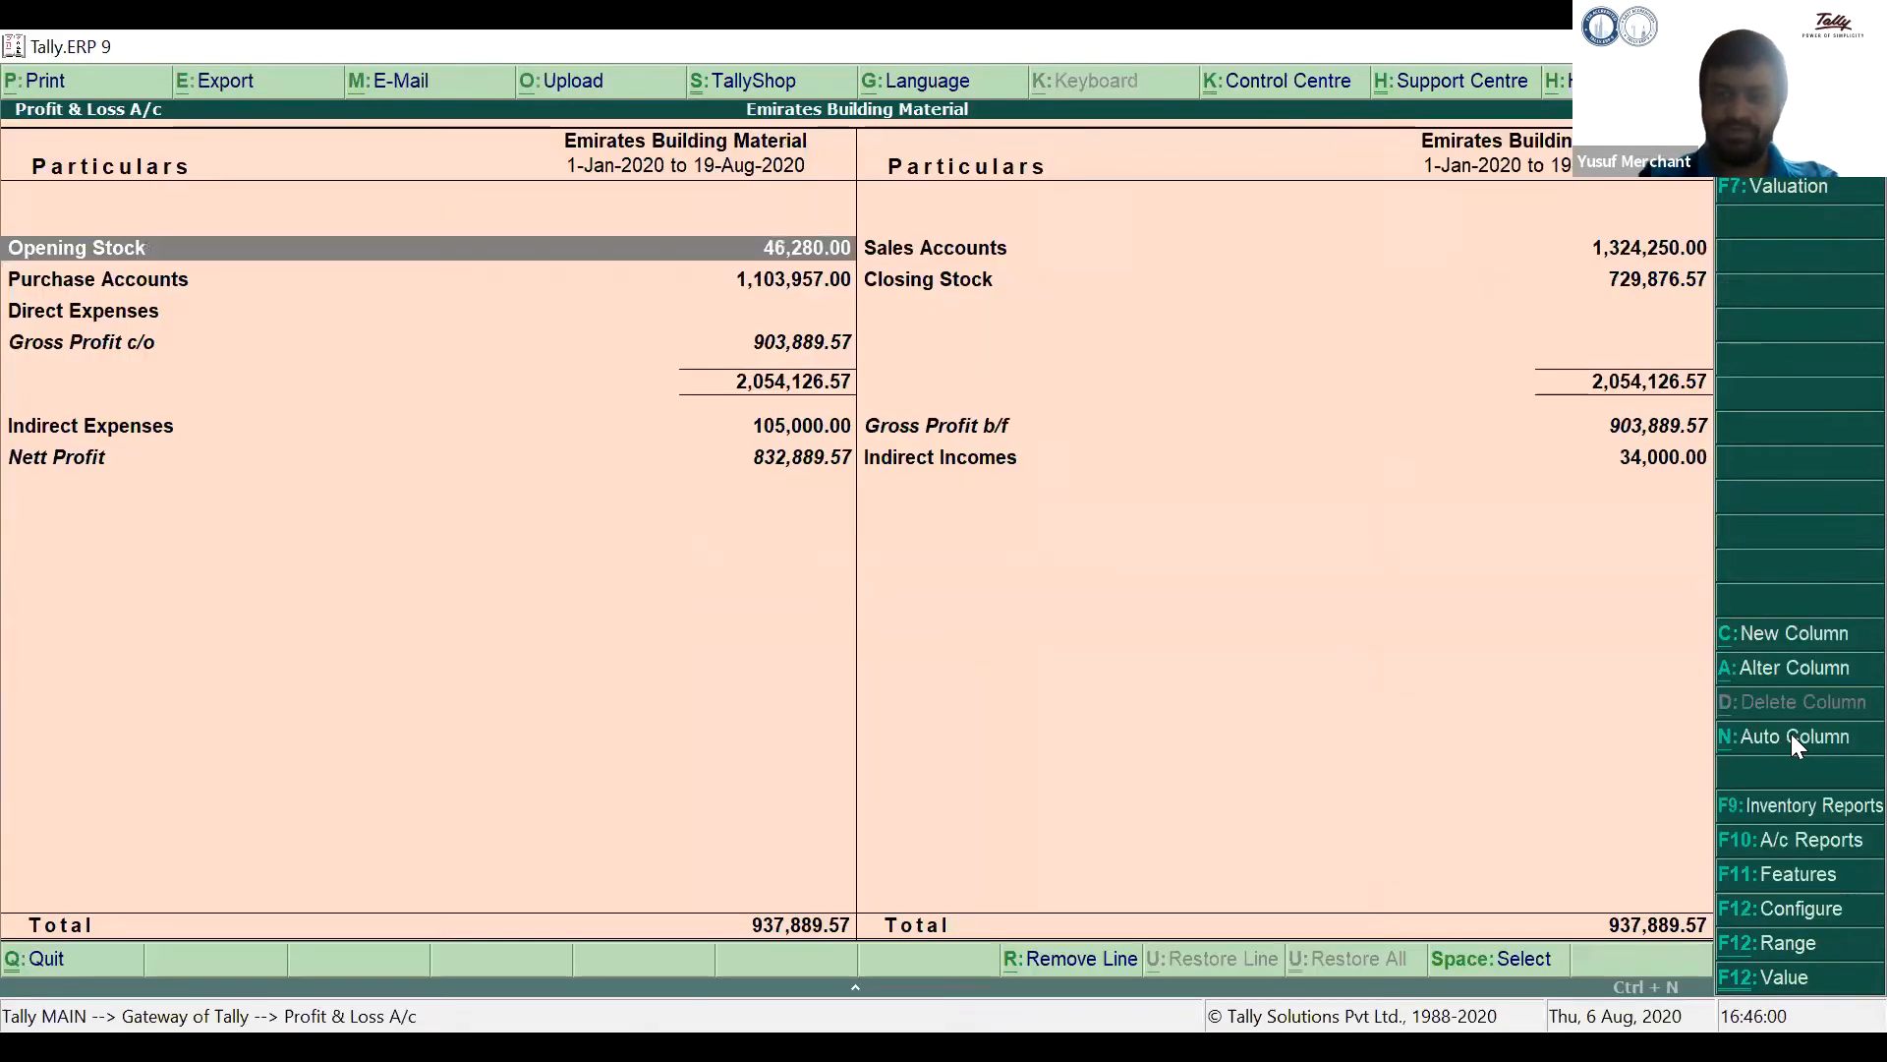
key("alt+n")
key("Down")
key("Down")
key("Down")
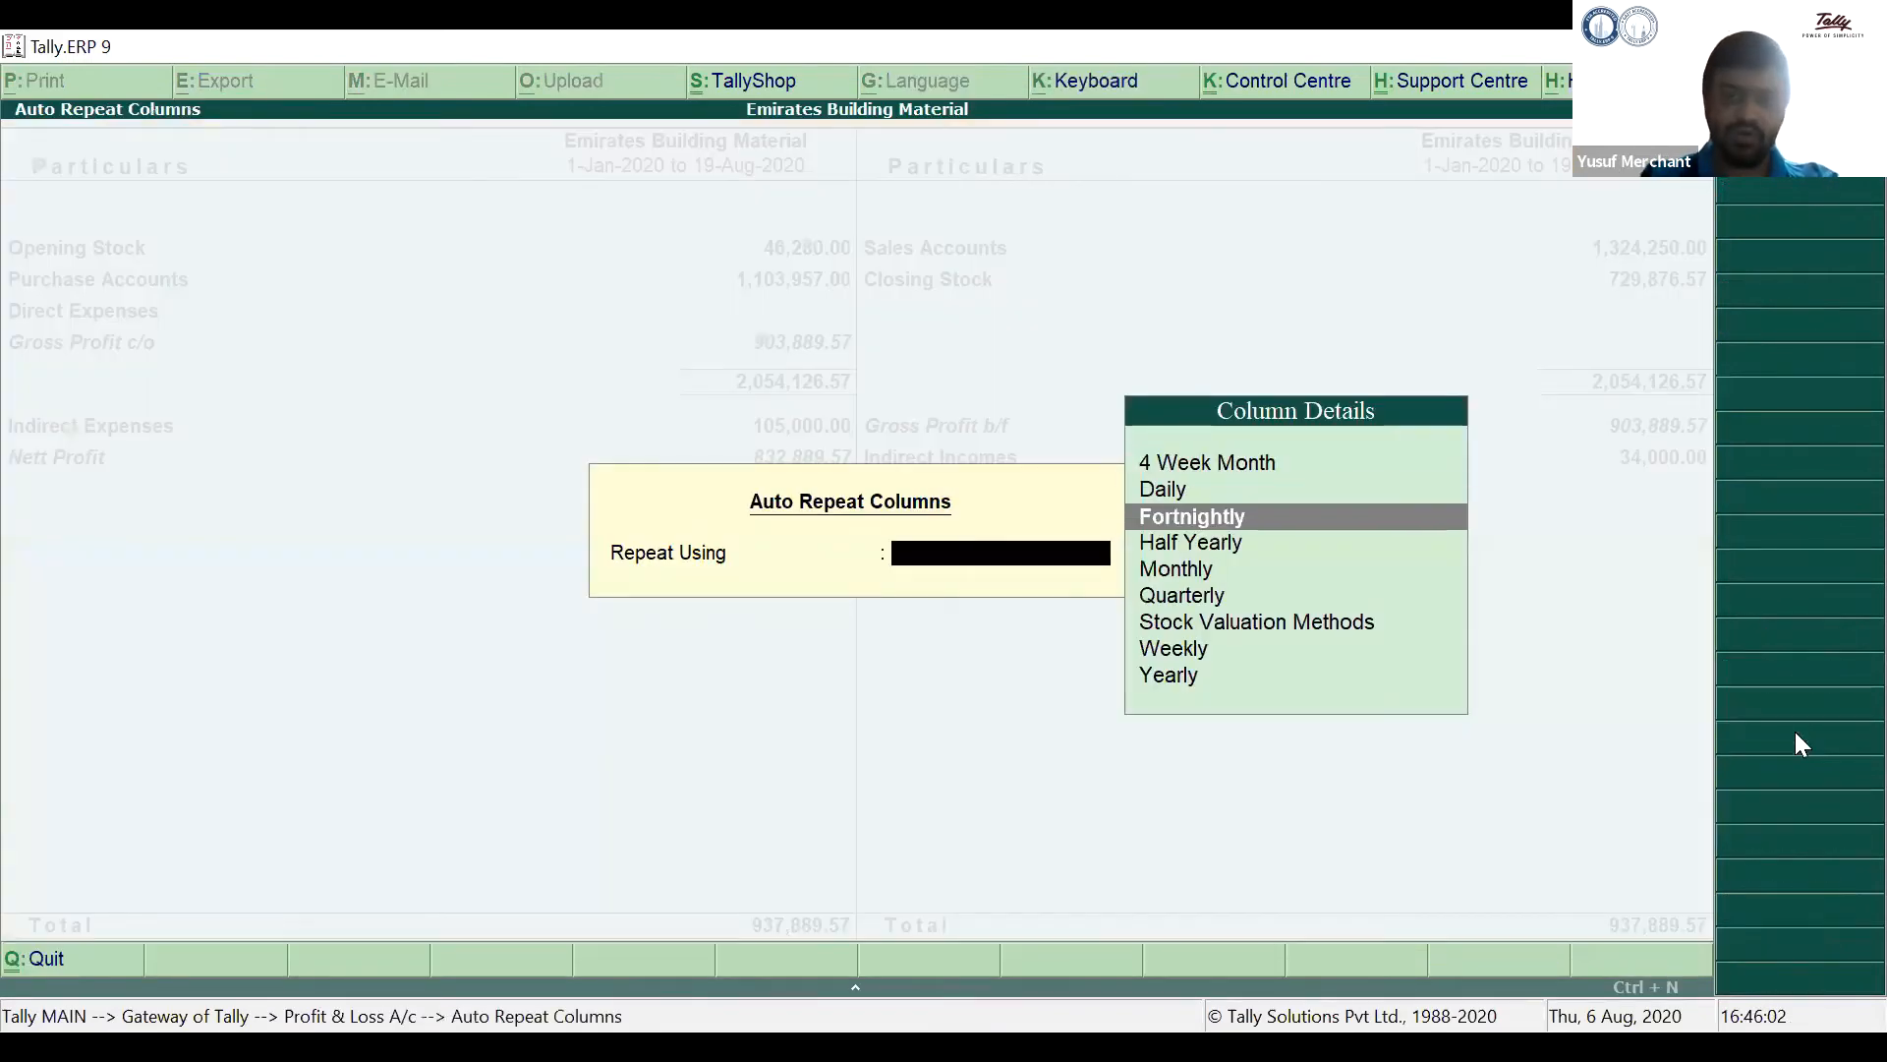
key("Up")
key("Down")
key("Down")
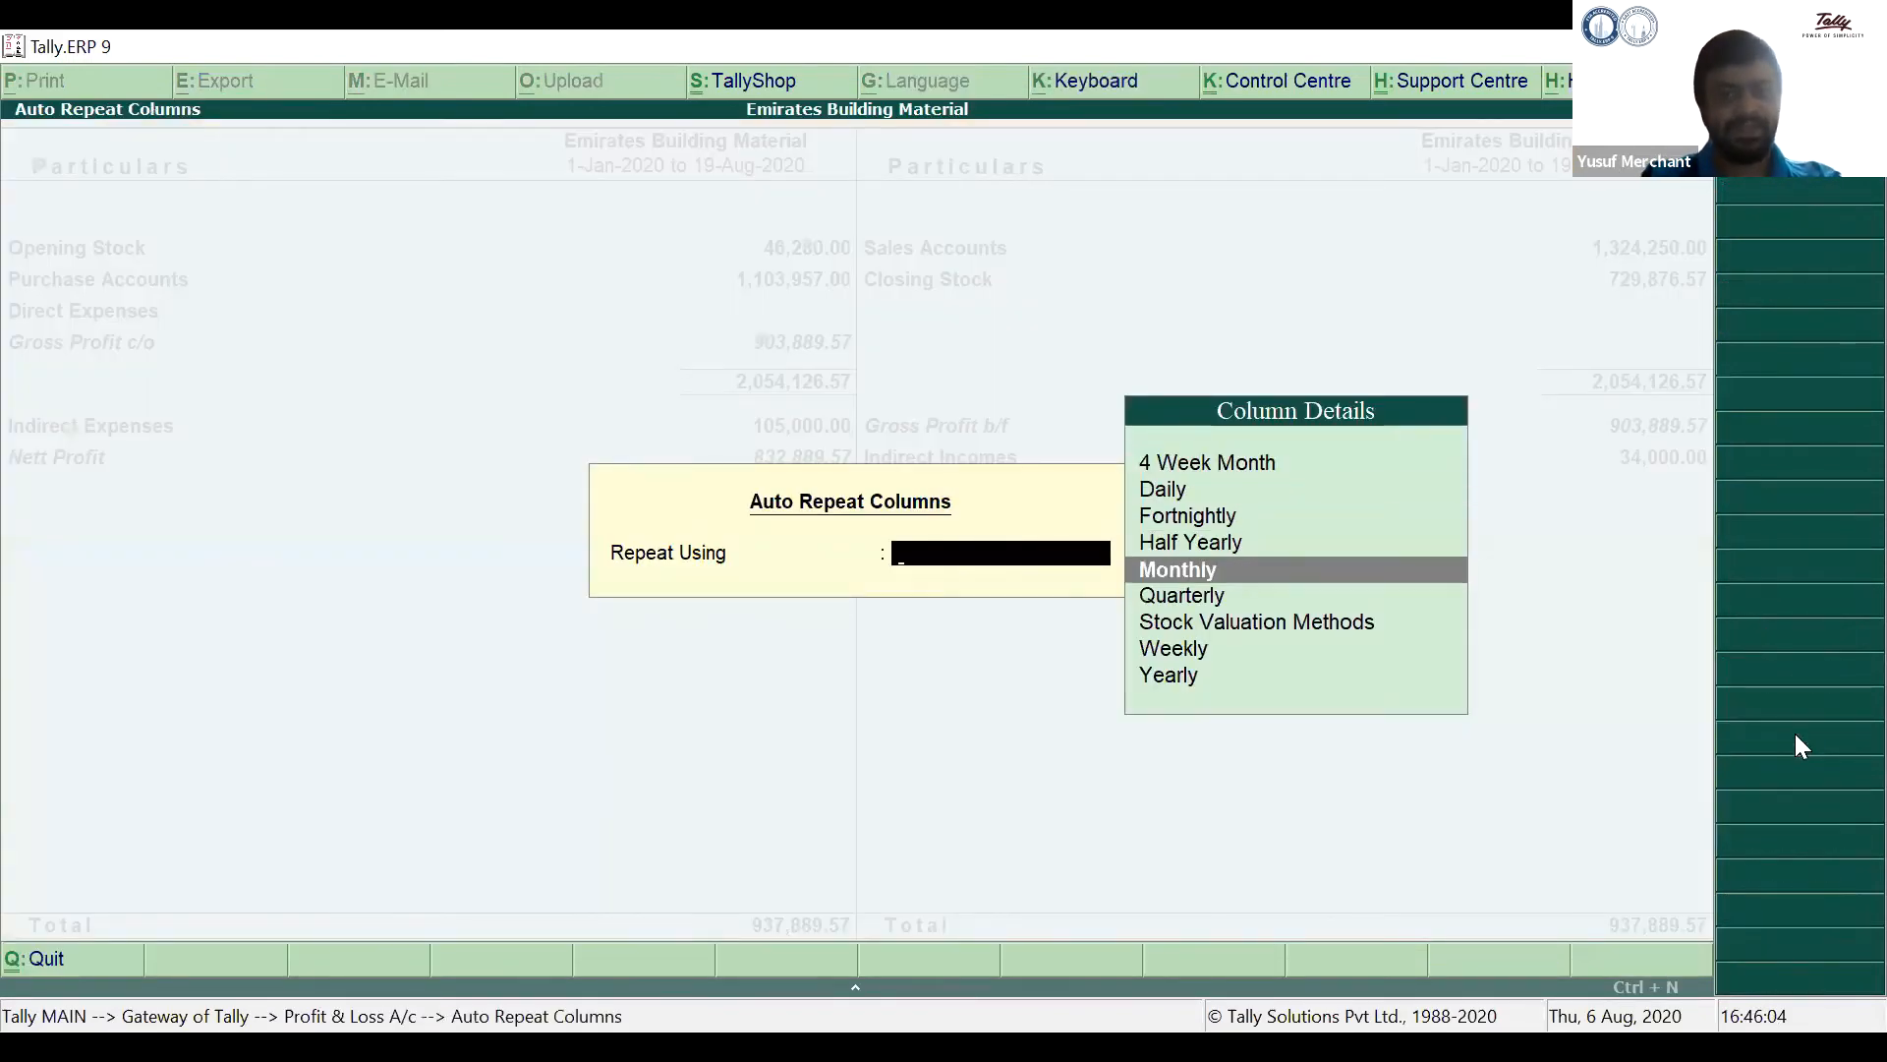
key("Return")
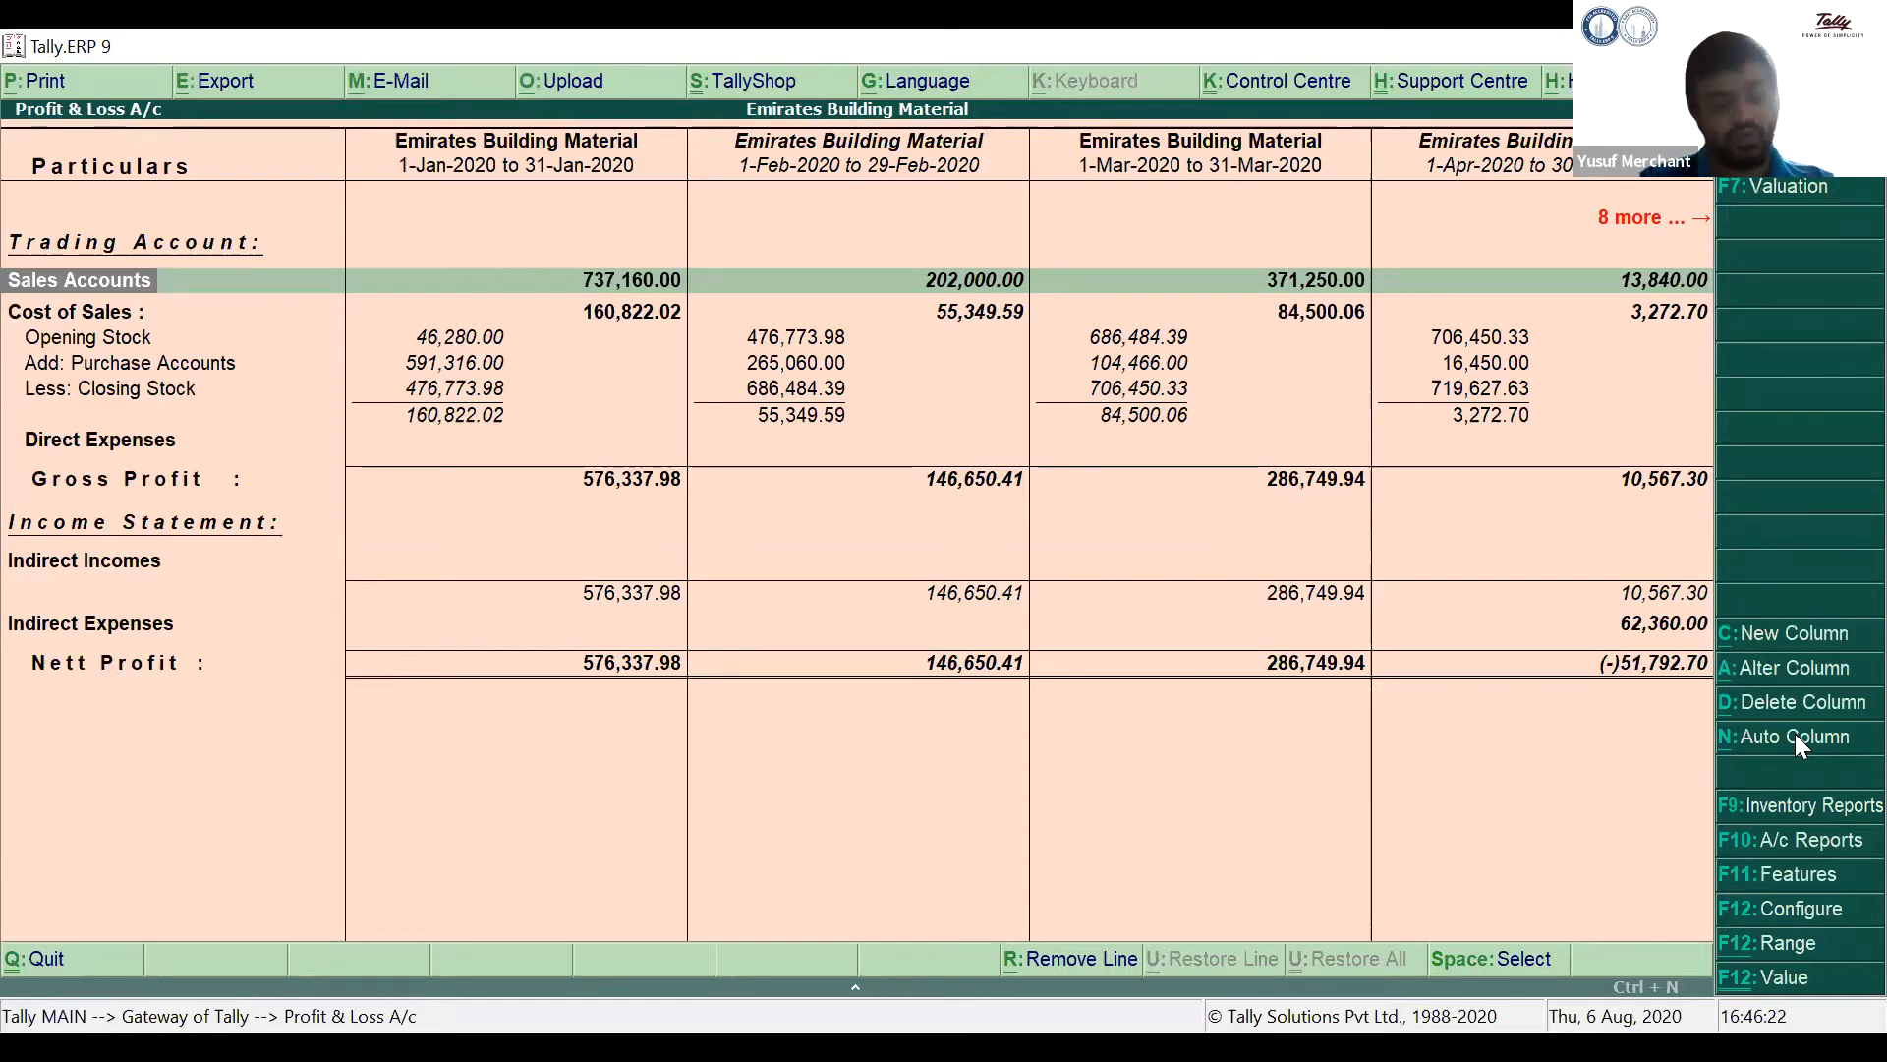
Leave the Profit & Loss A/c and load the company JK ELECTRONICS alongside Emirates Building Material.
key("Escape")
key("Escape")
key("Escape")
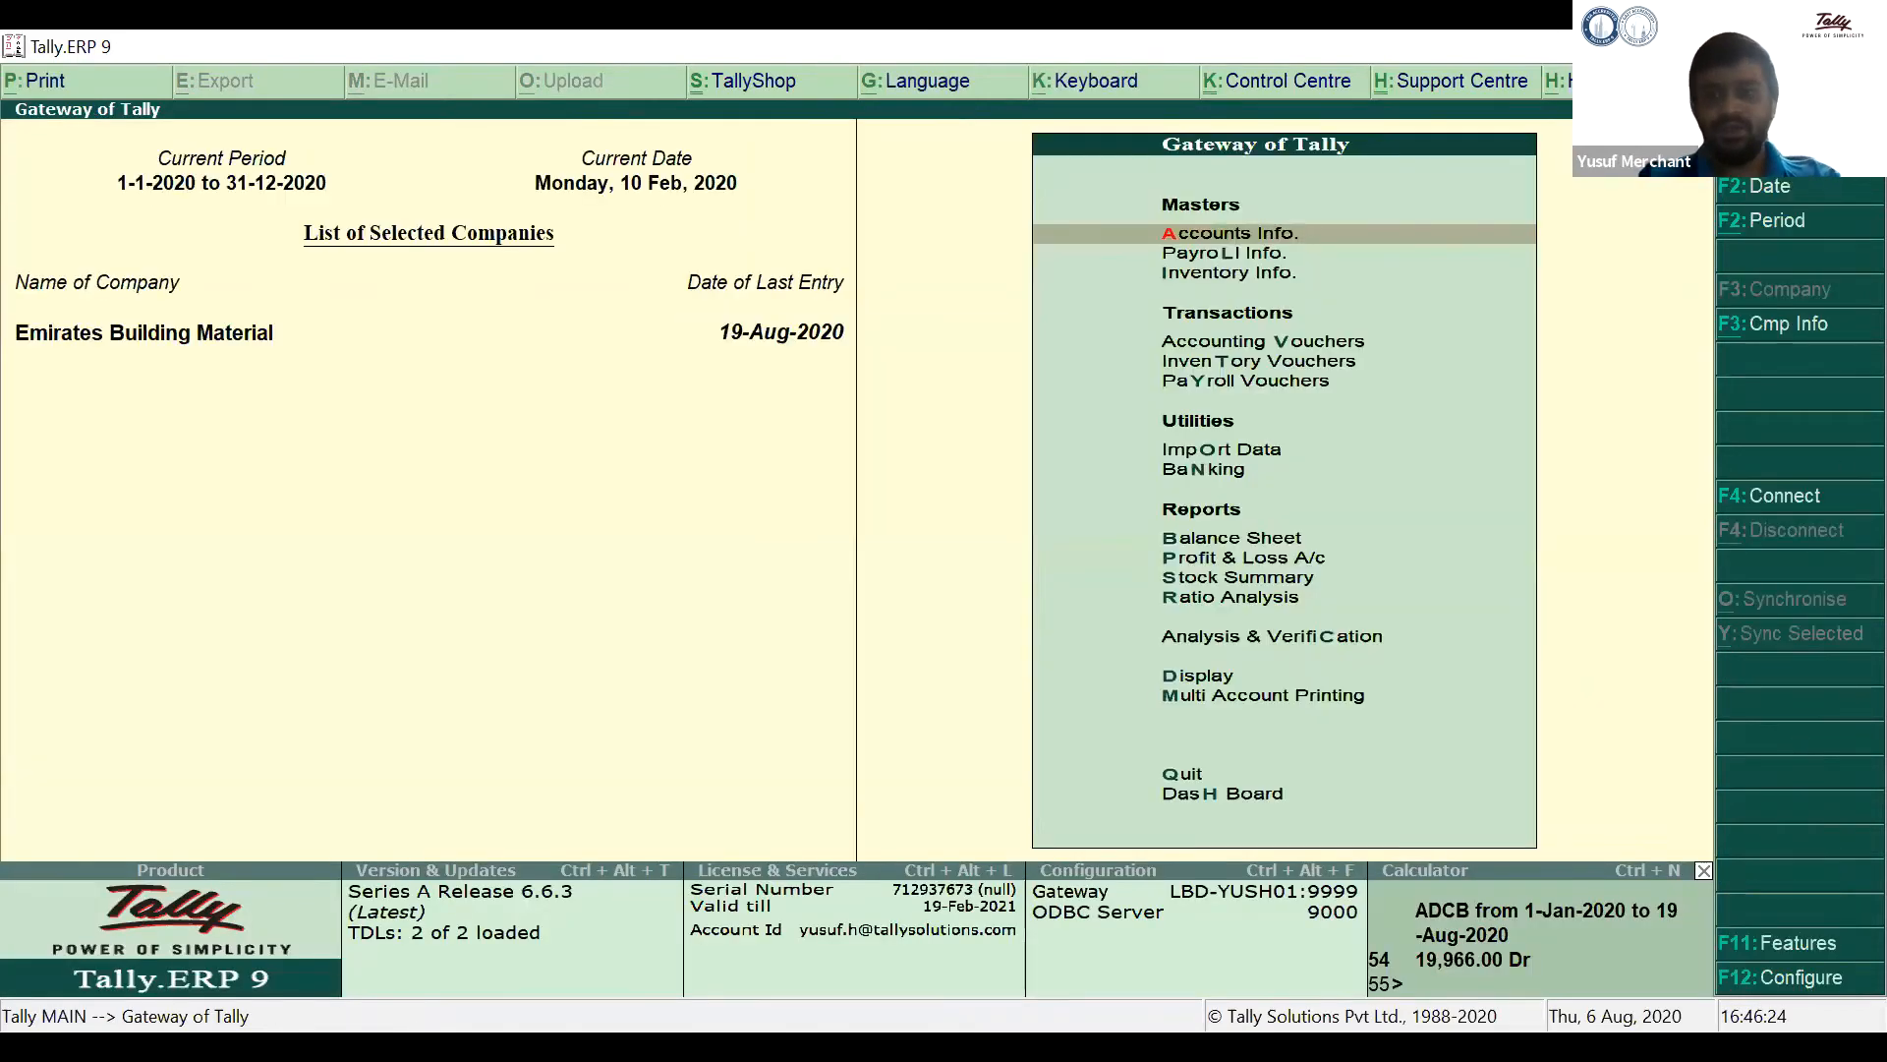
key("F1")
key("Down")
key("Down")
key("Down")
key("Down")
key("Down")
key("Down")
key("Down")
key("Down")
key("Down")
key("Down")
key("Down")
key("Return")
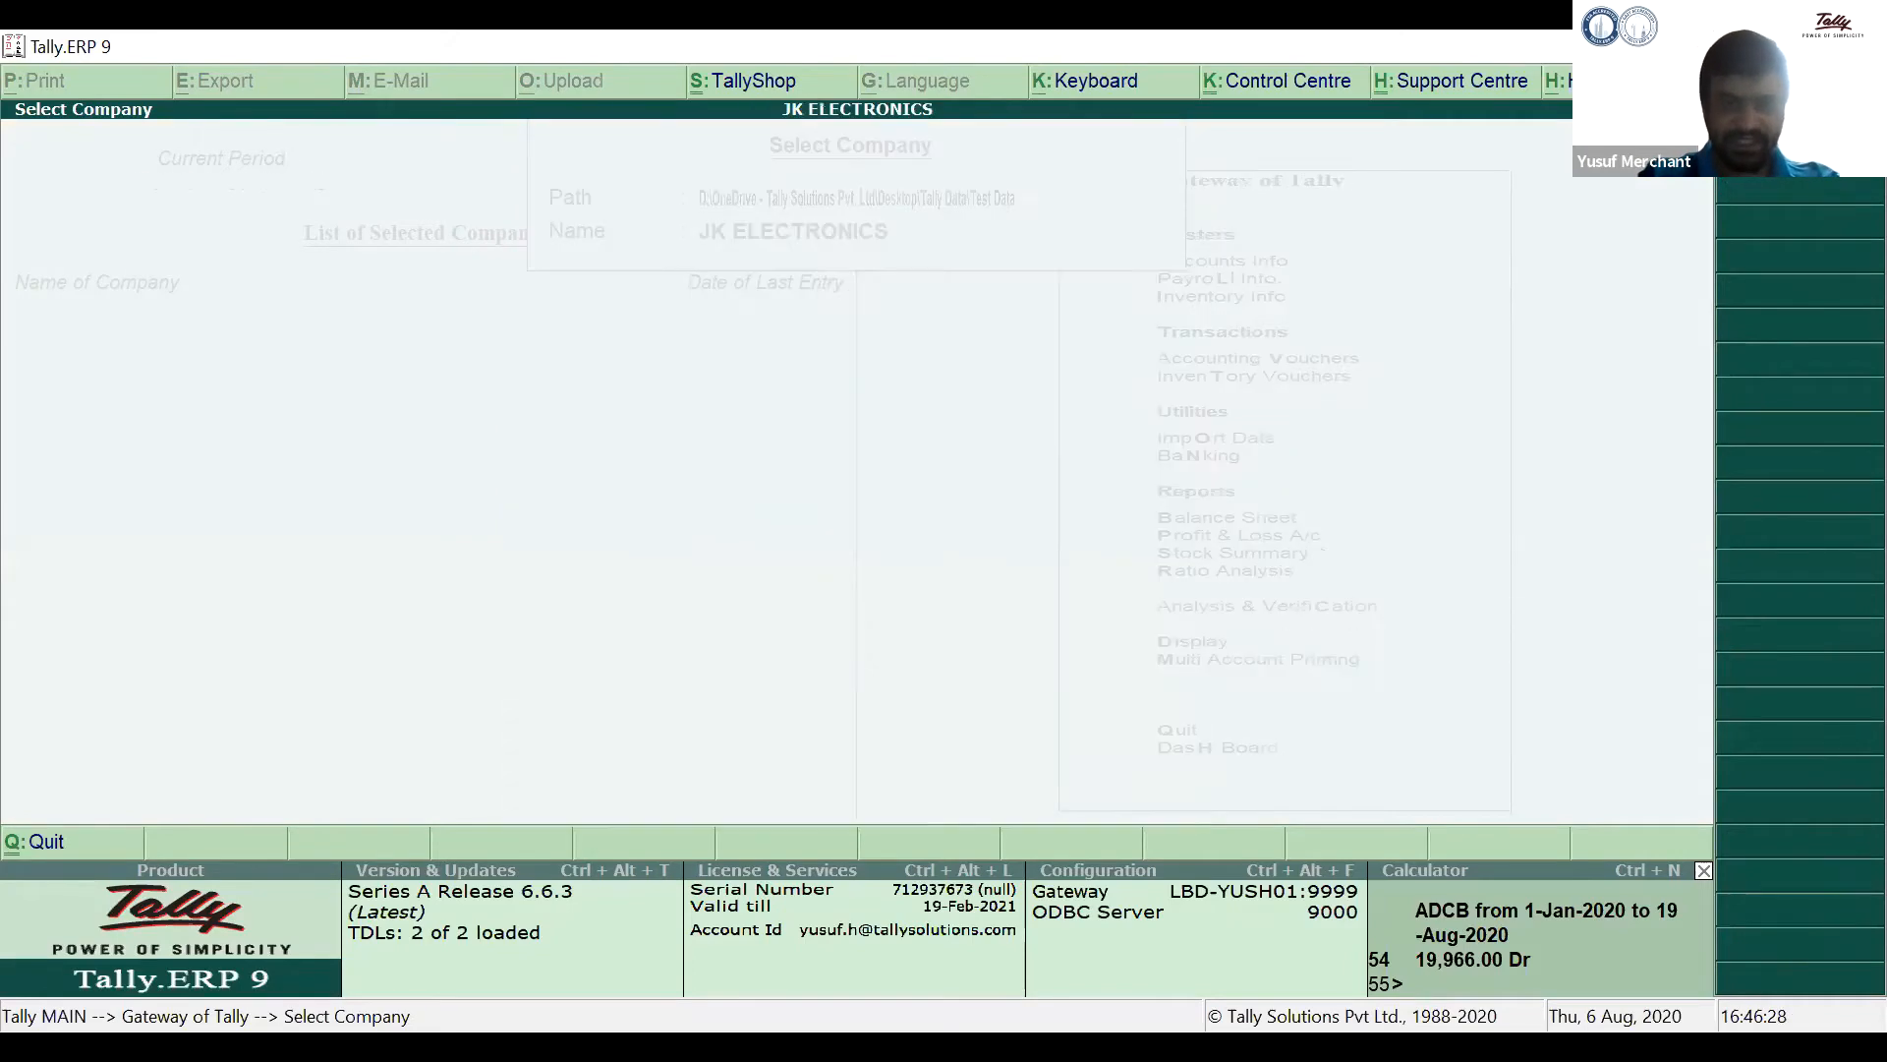
key("Return")
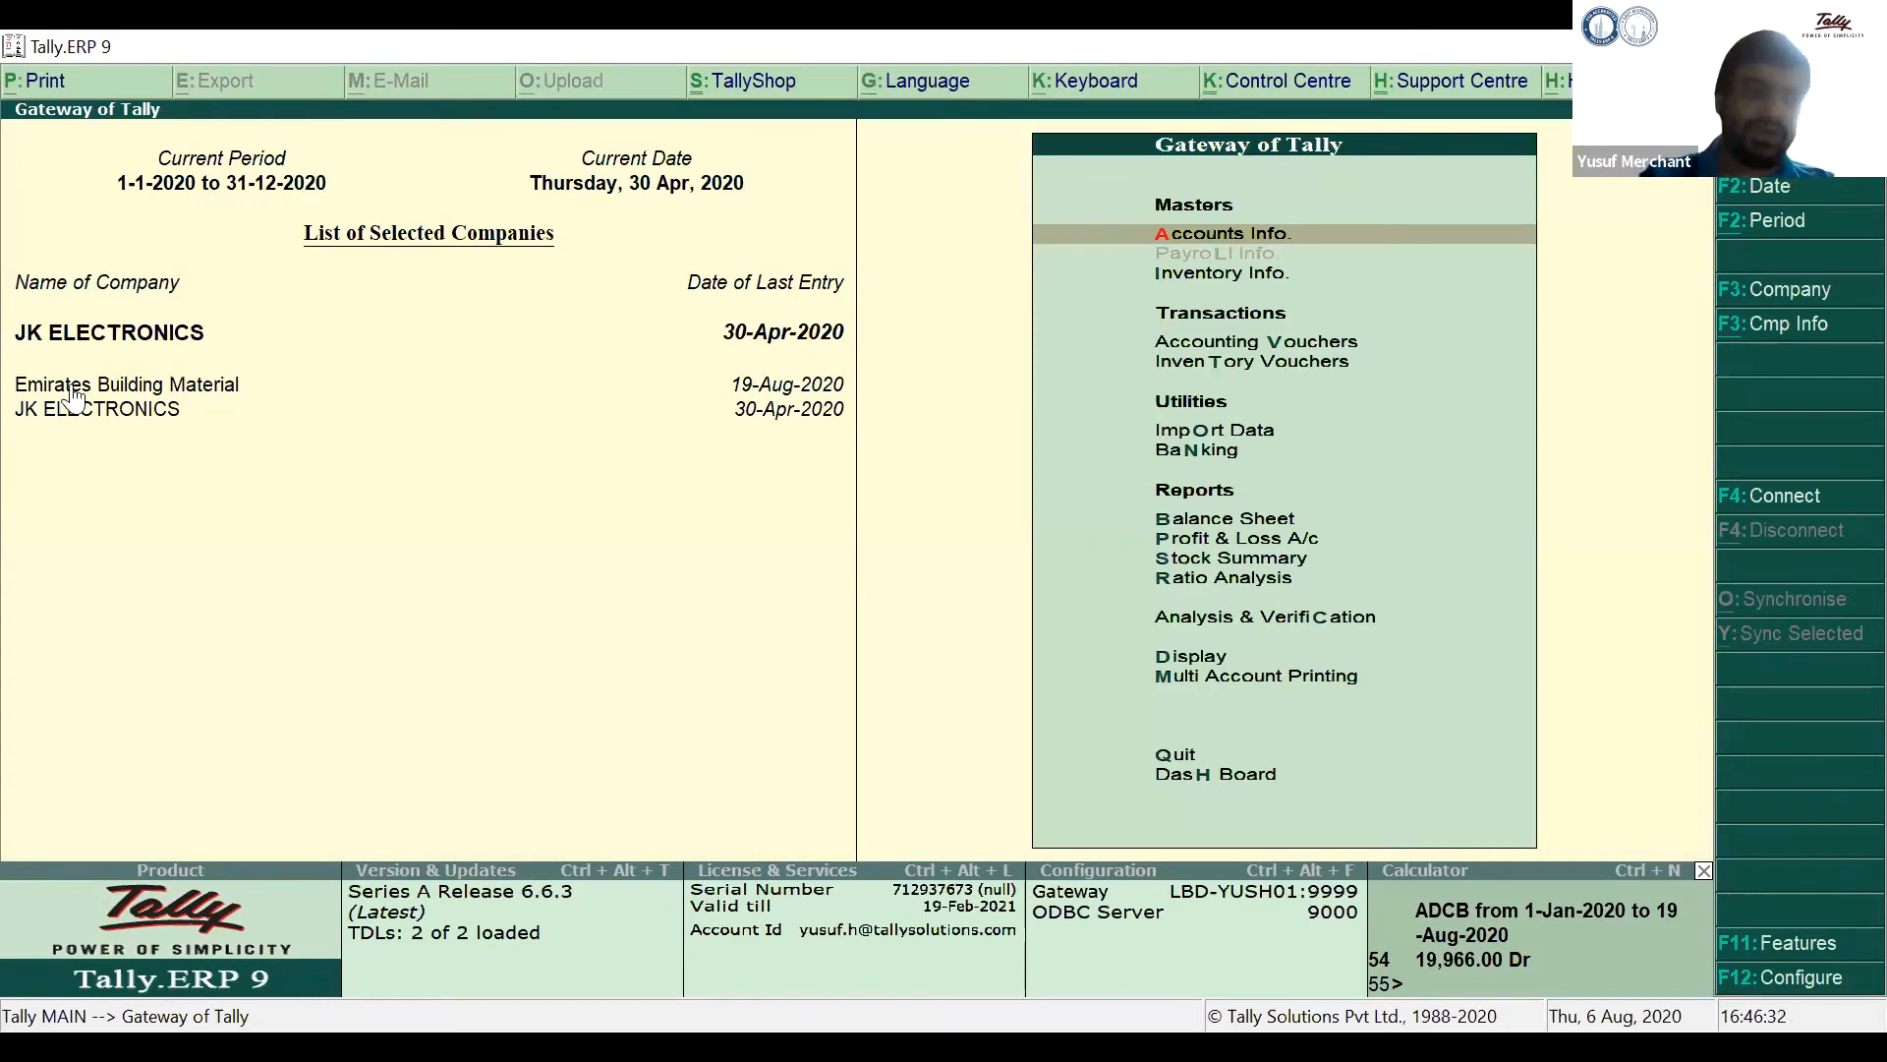
Make Emirates Building Material the active company and open its Profit & Loss A/c in the detailed view.
left_click(183, 387)
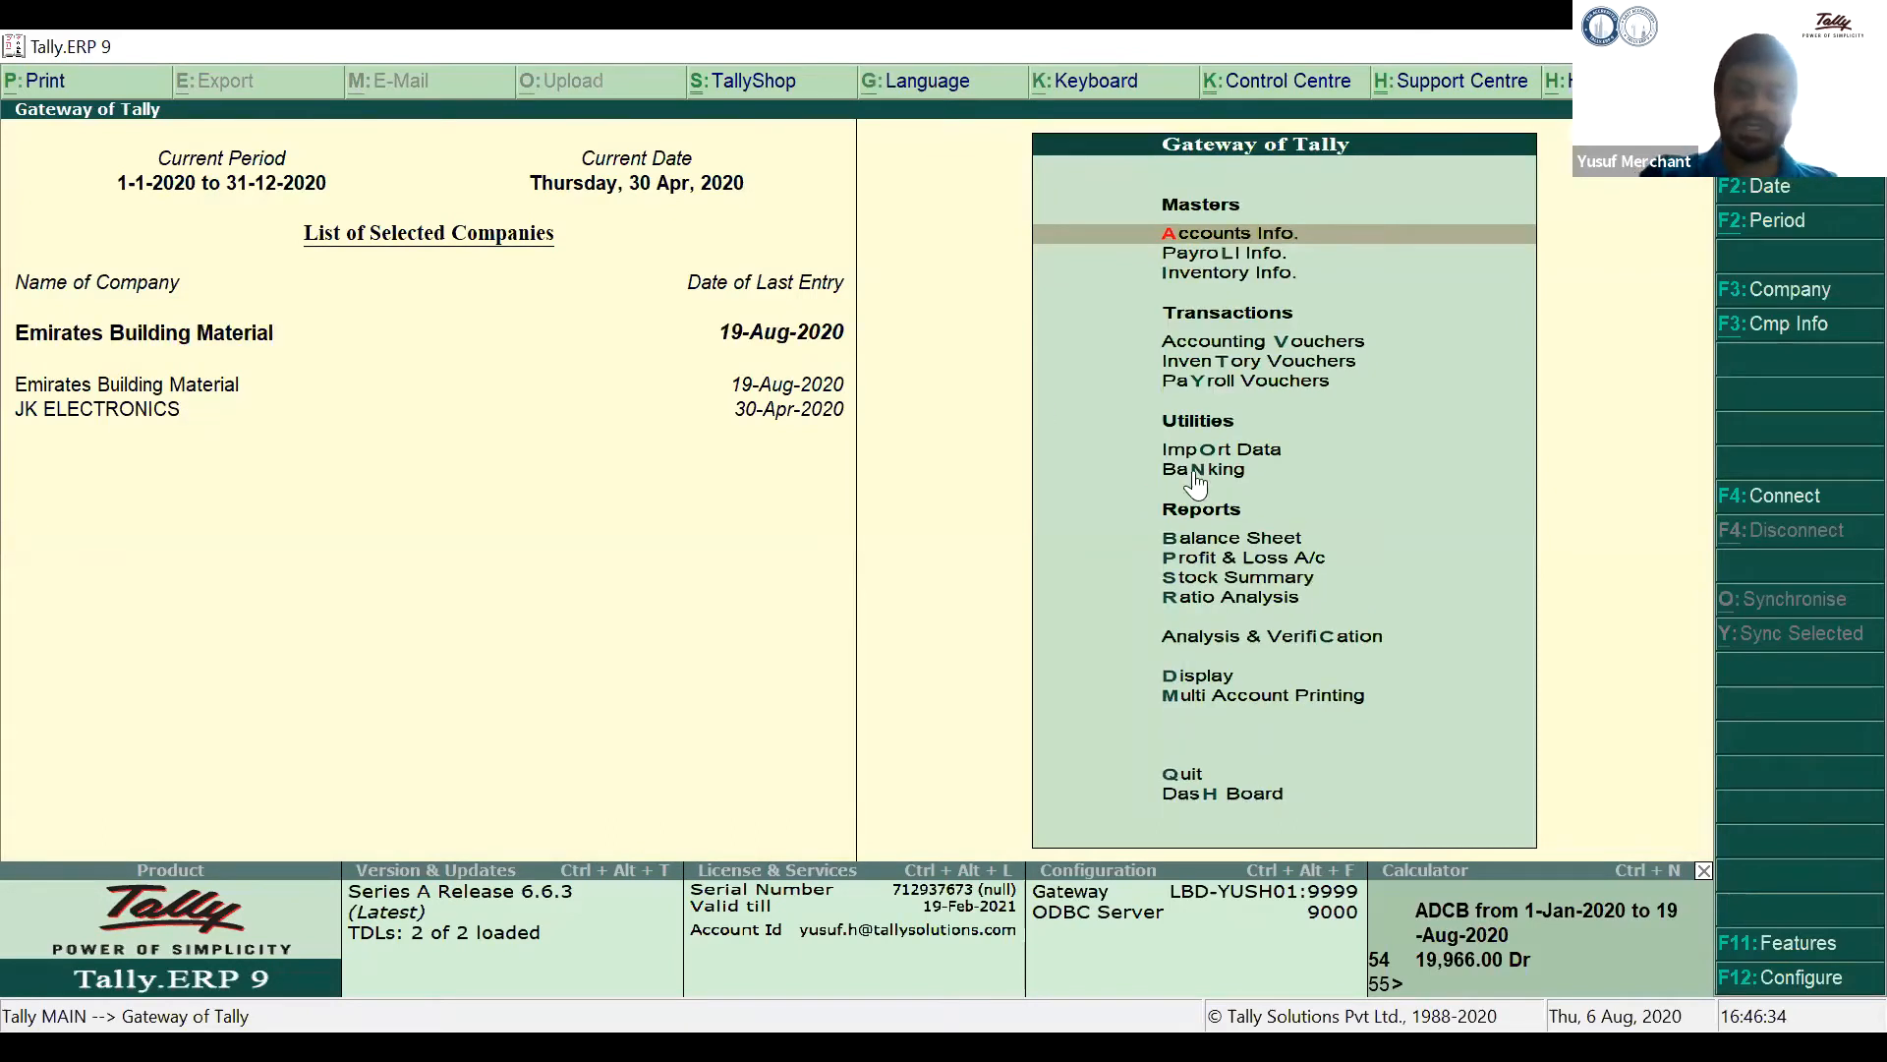
key("Down")
key("Down")
key("Down")
key("Down")
key("Down")
key("Down")
key("Down")
key("Down")
key("Down")
key("Down")
key("Down")
key("Down")
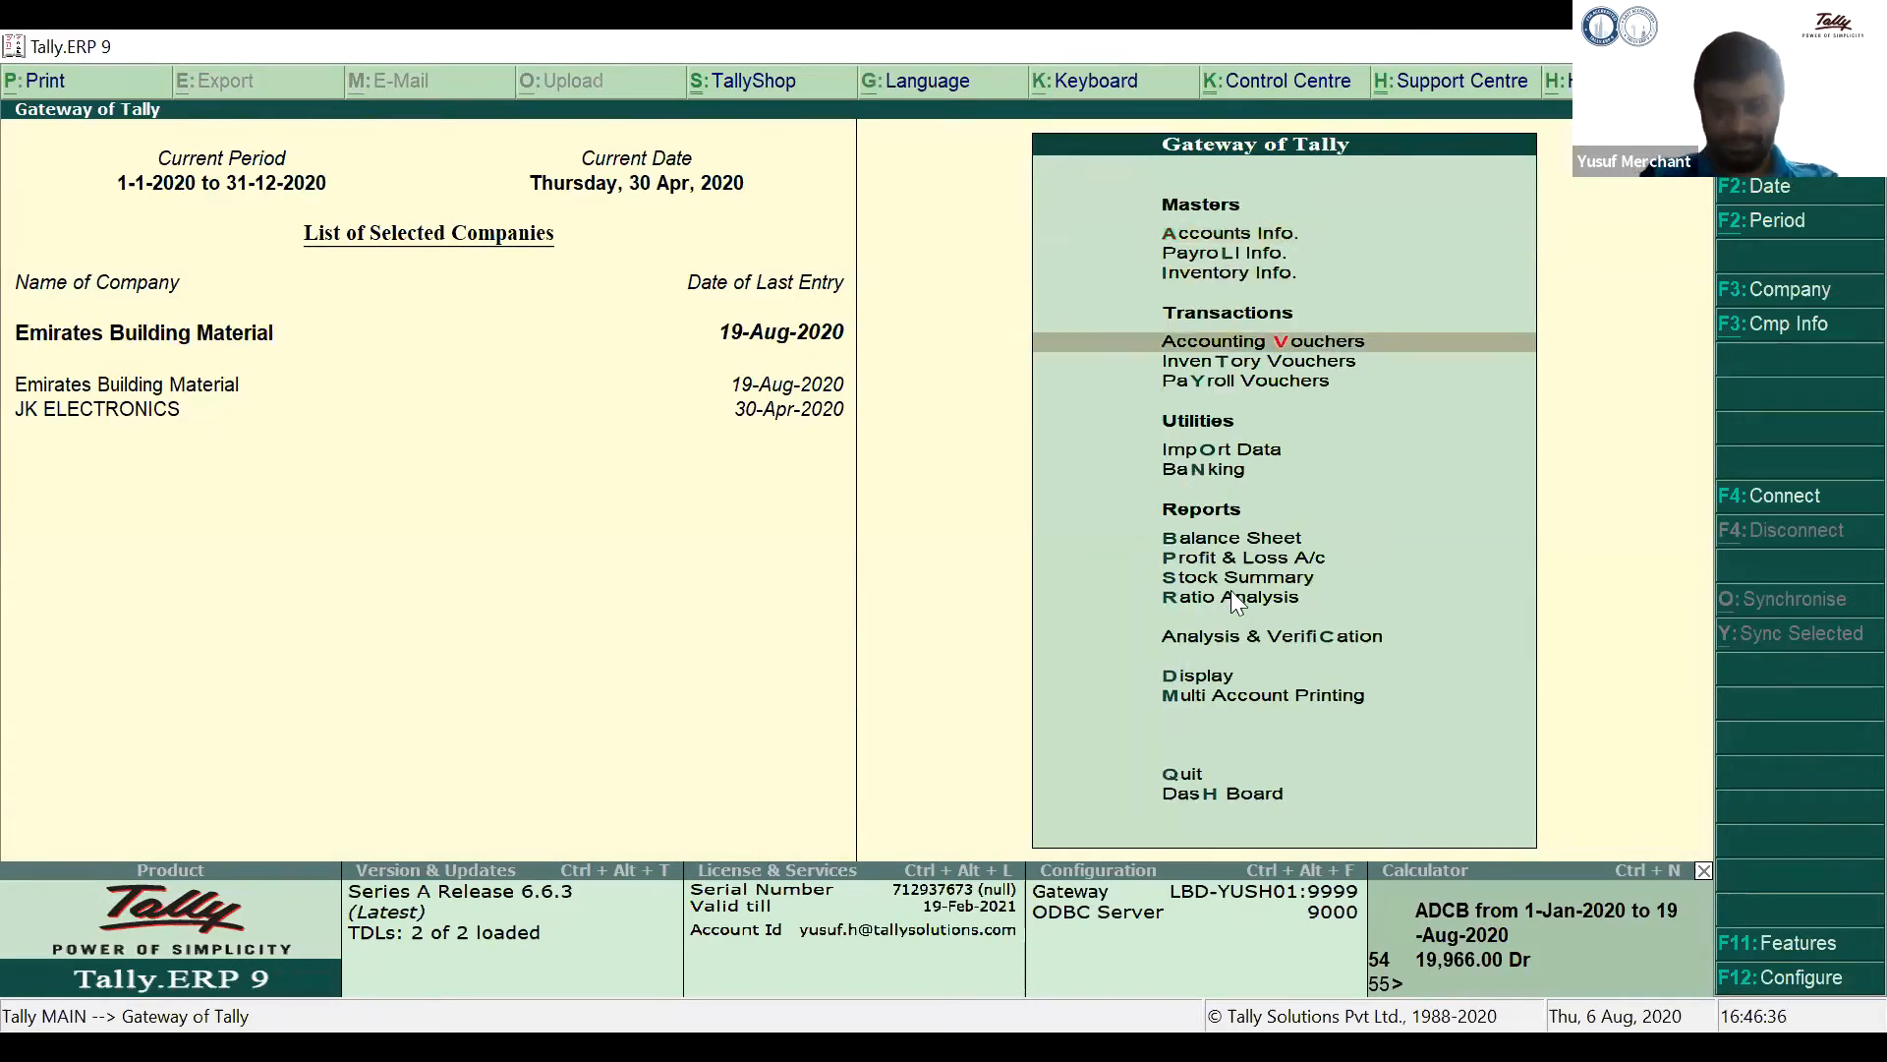
key("Up")
key("Up")
key("Up")
key("Return")
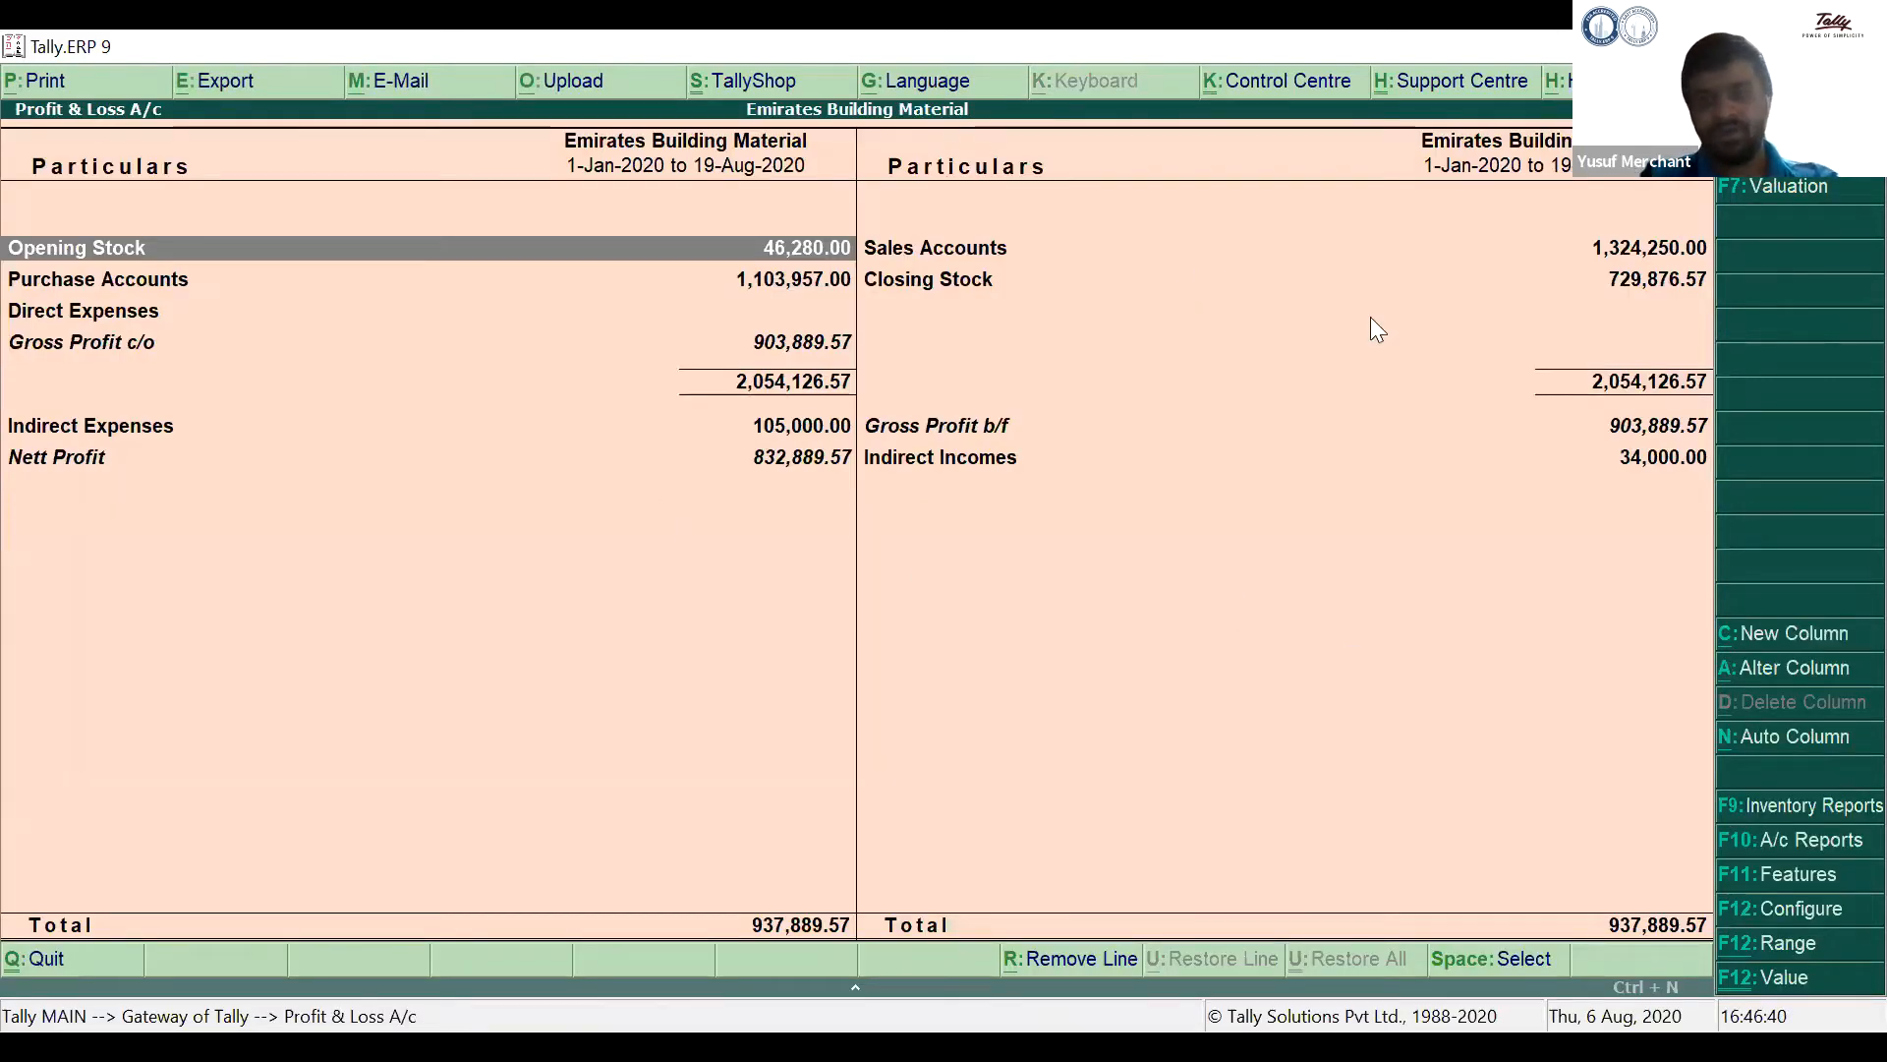
key("alt+F1")
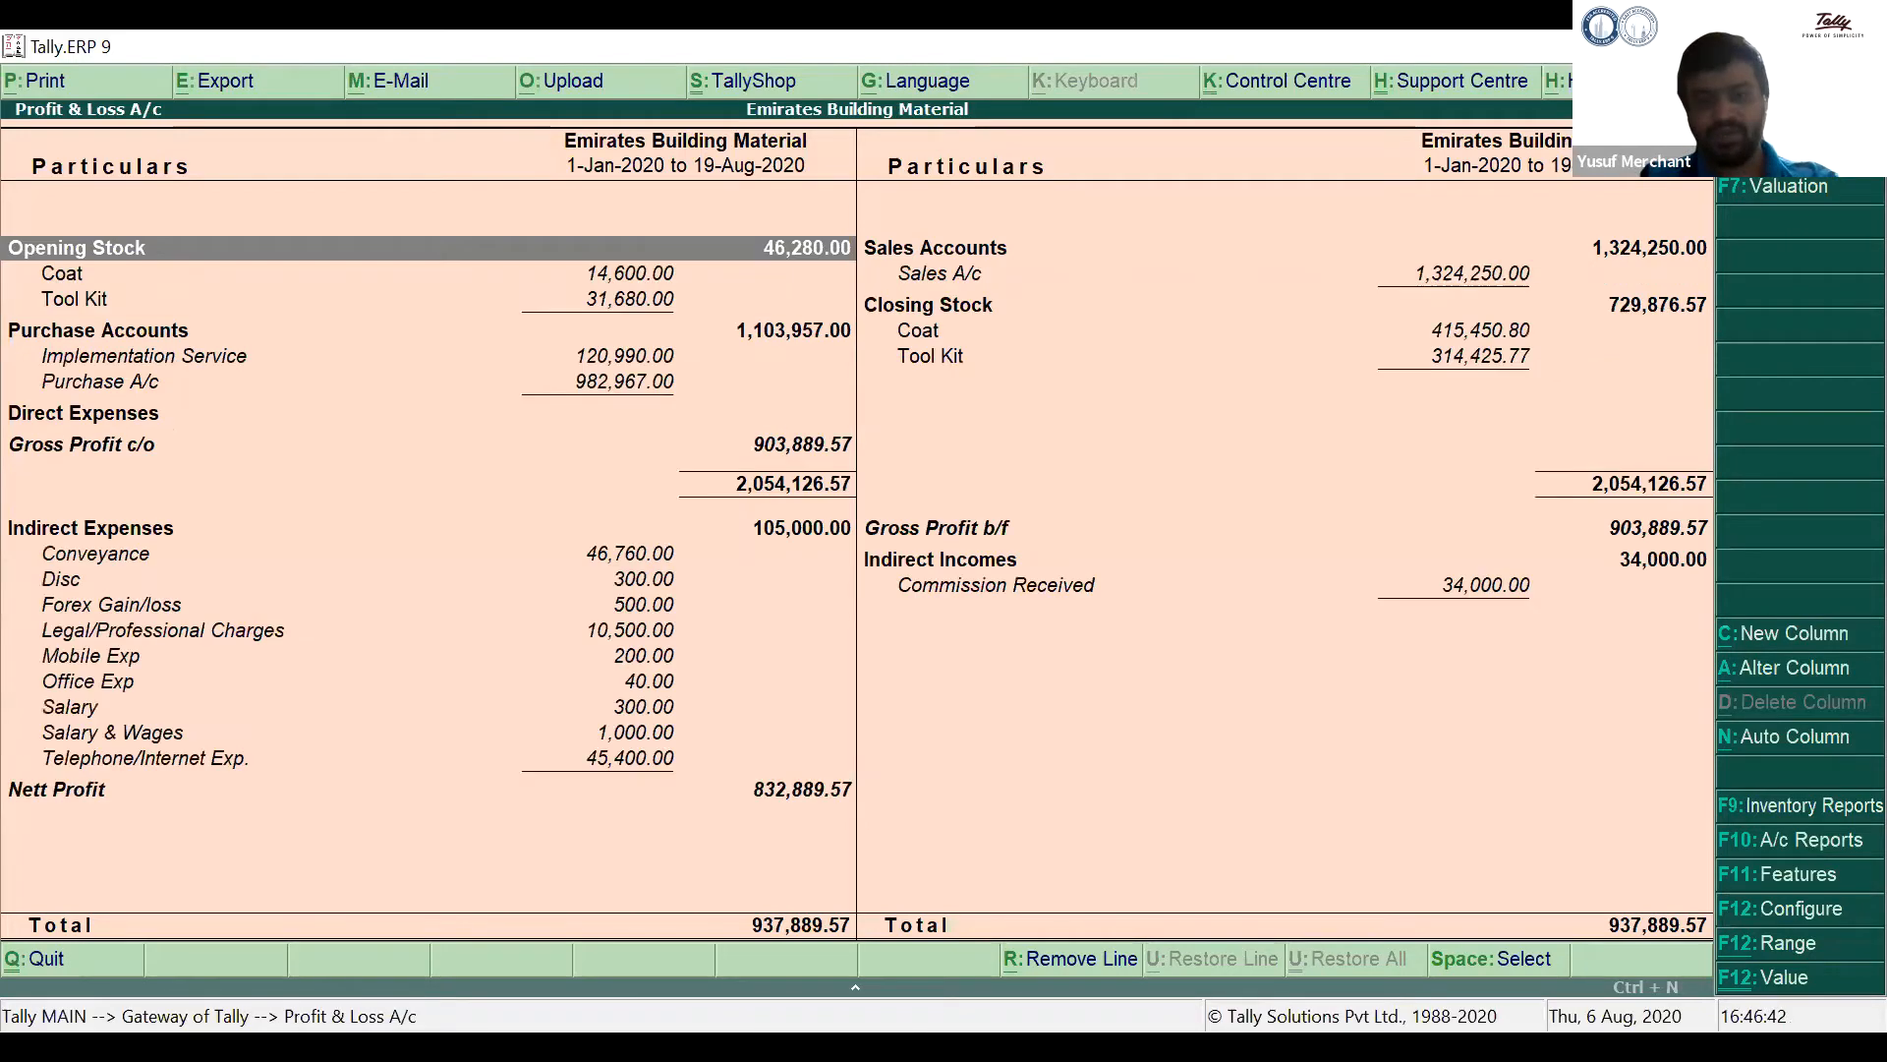
Add automatic columns by Company to the Profit & Loss A/c, condense the comparison, and return to the Gateway of Tally.
left_click(1756, 736)
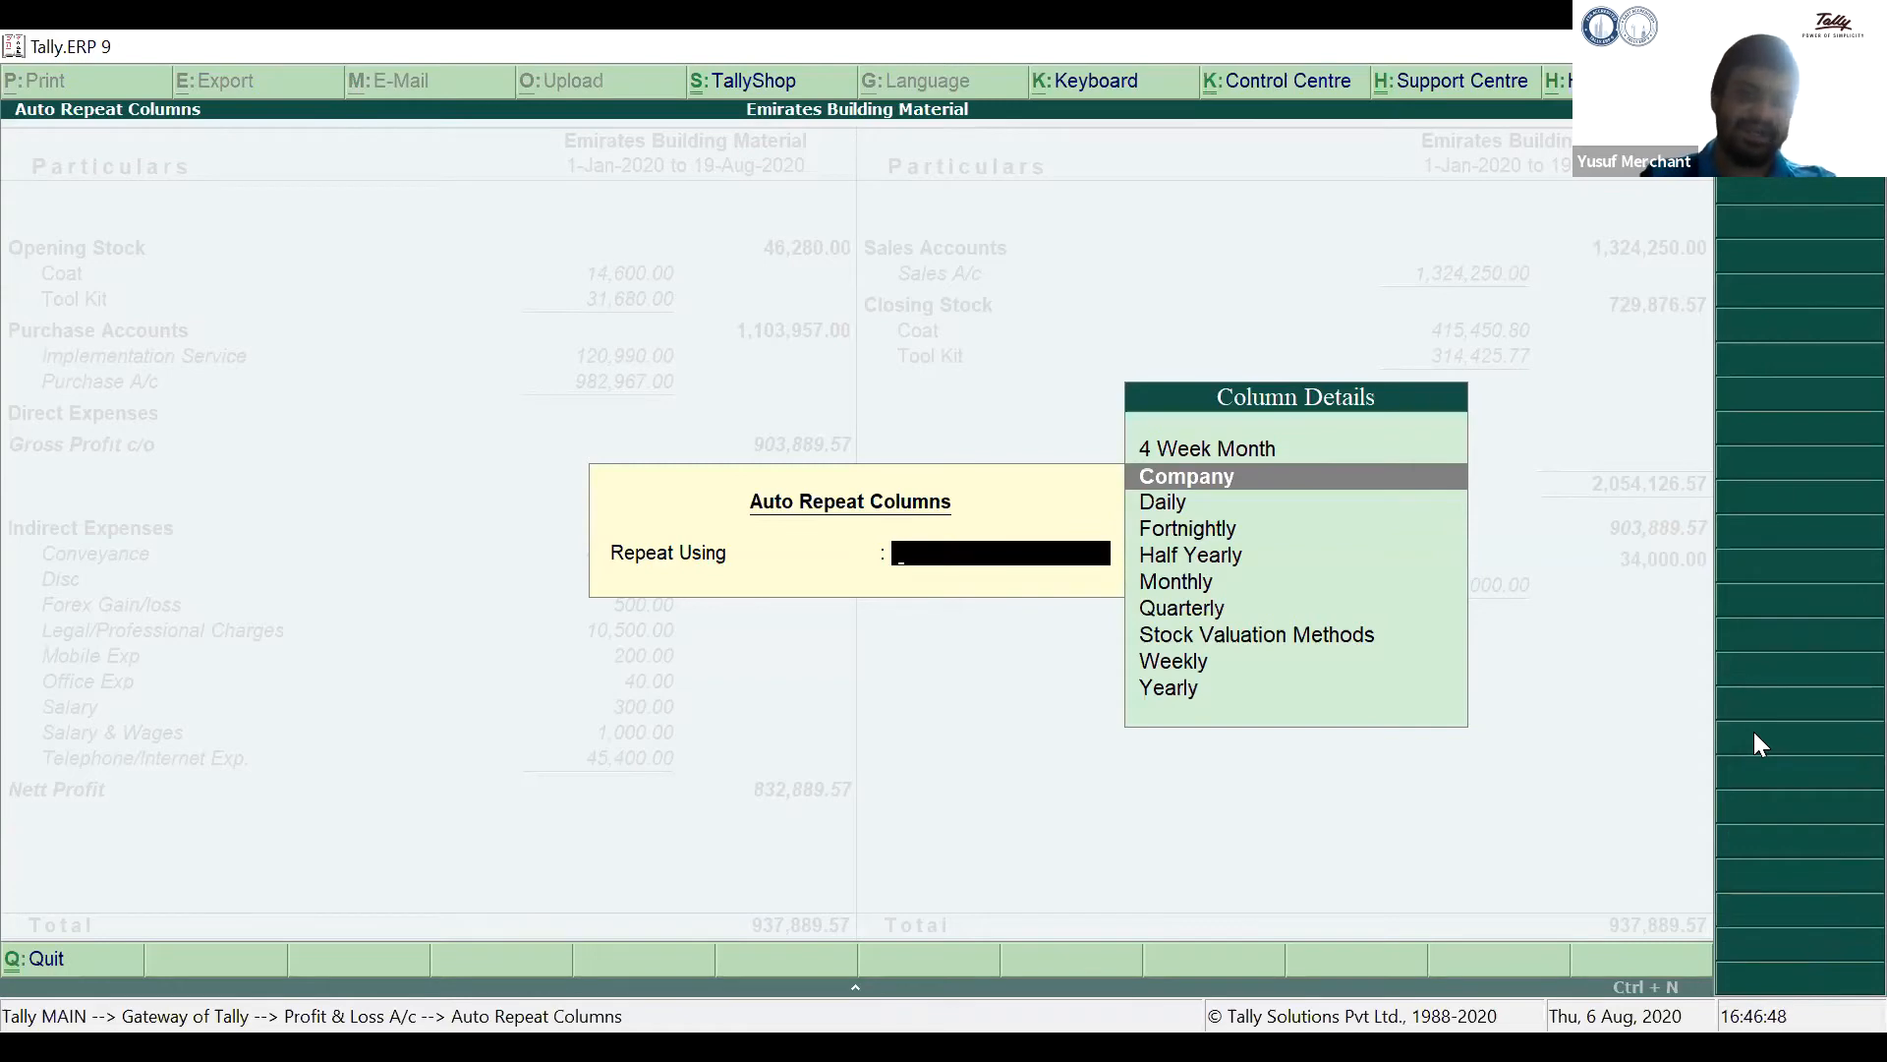
left_click(1230, 477)
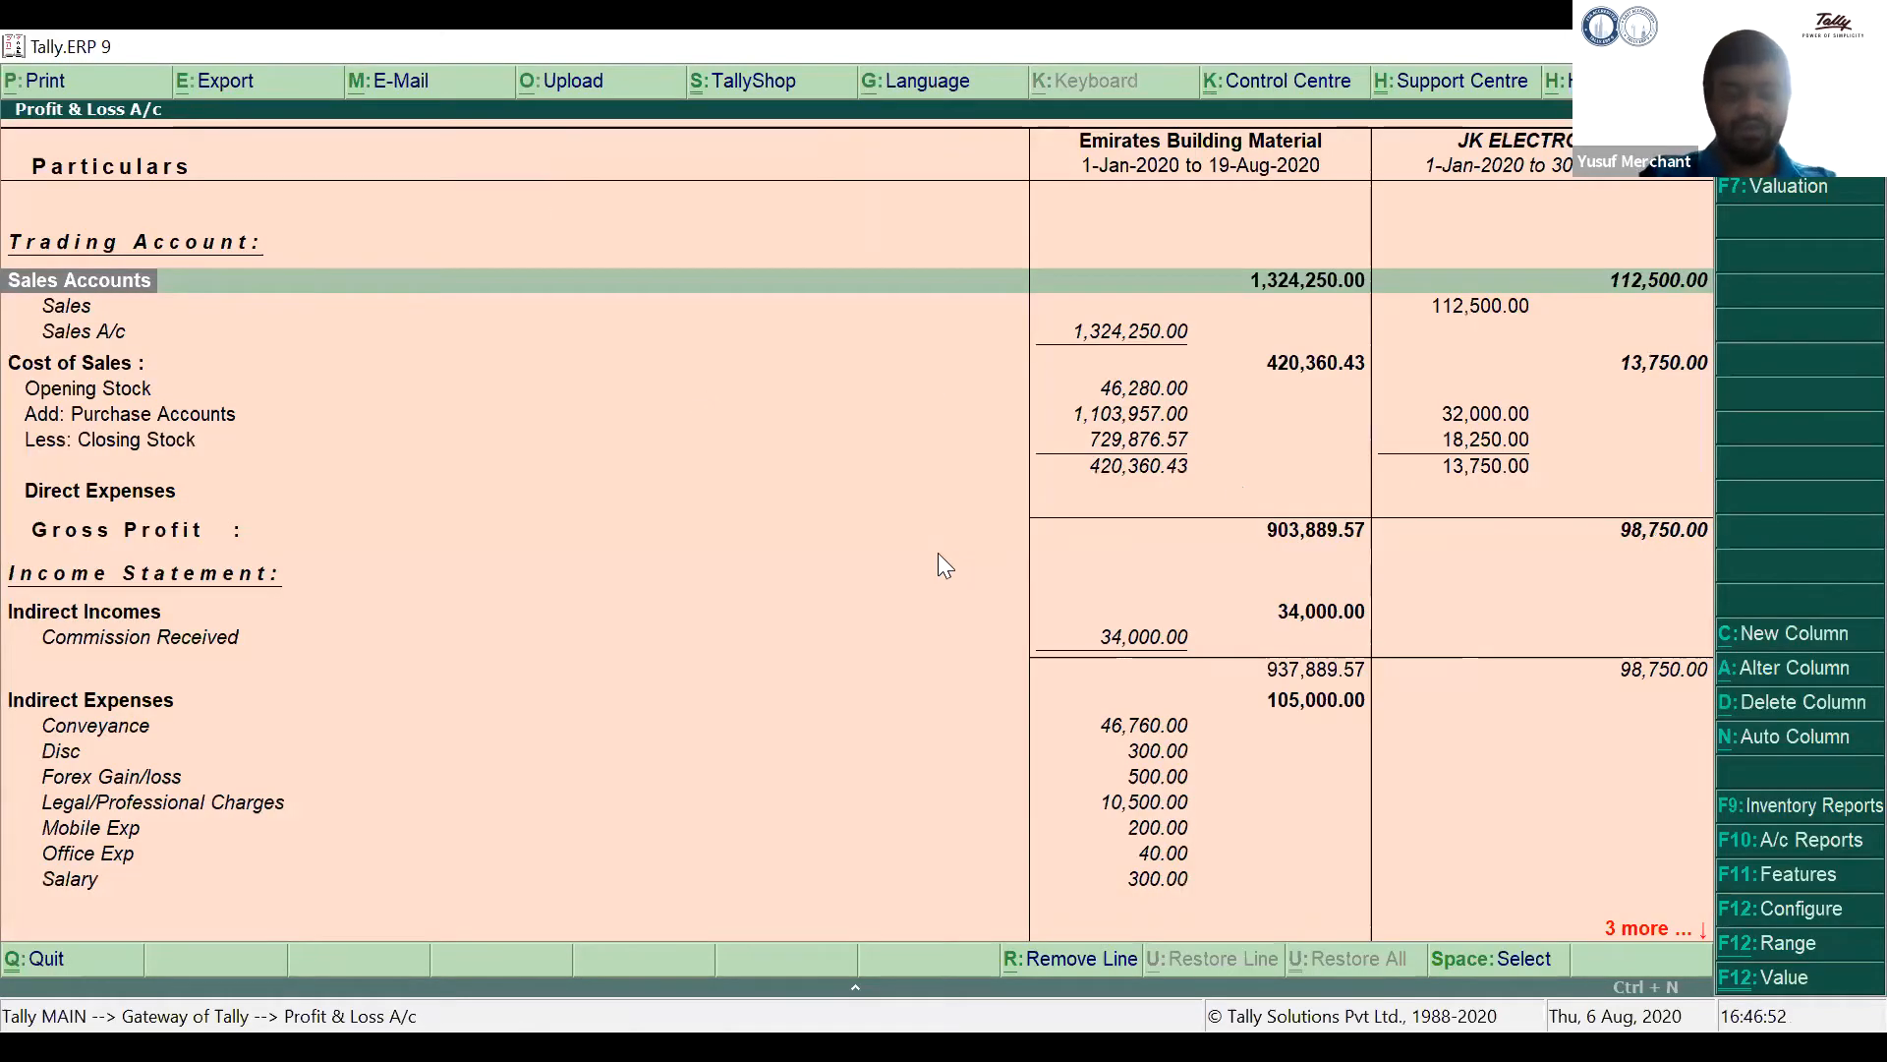
key("alt+F1")
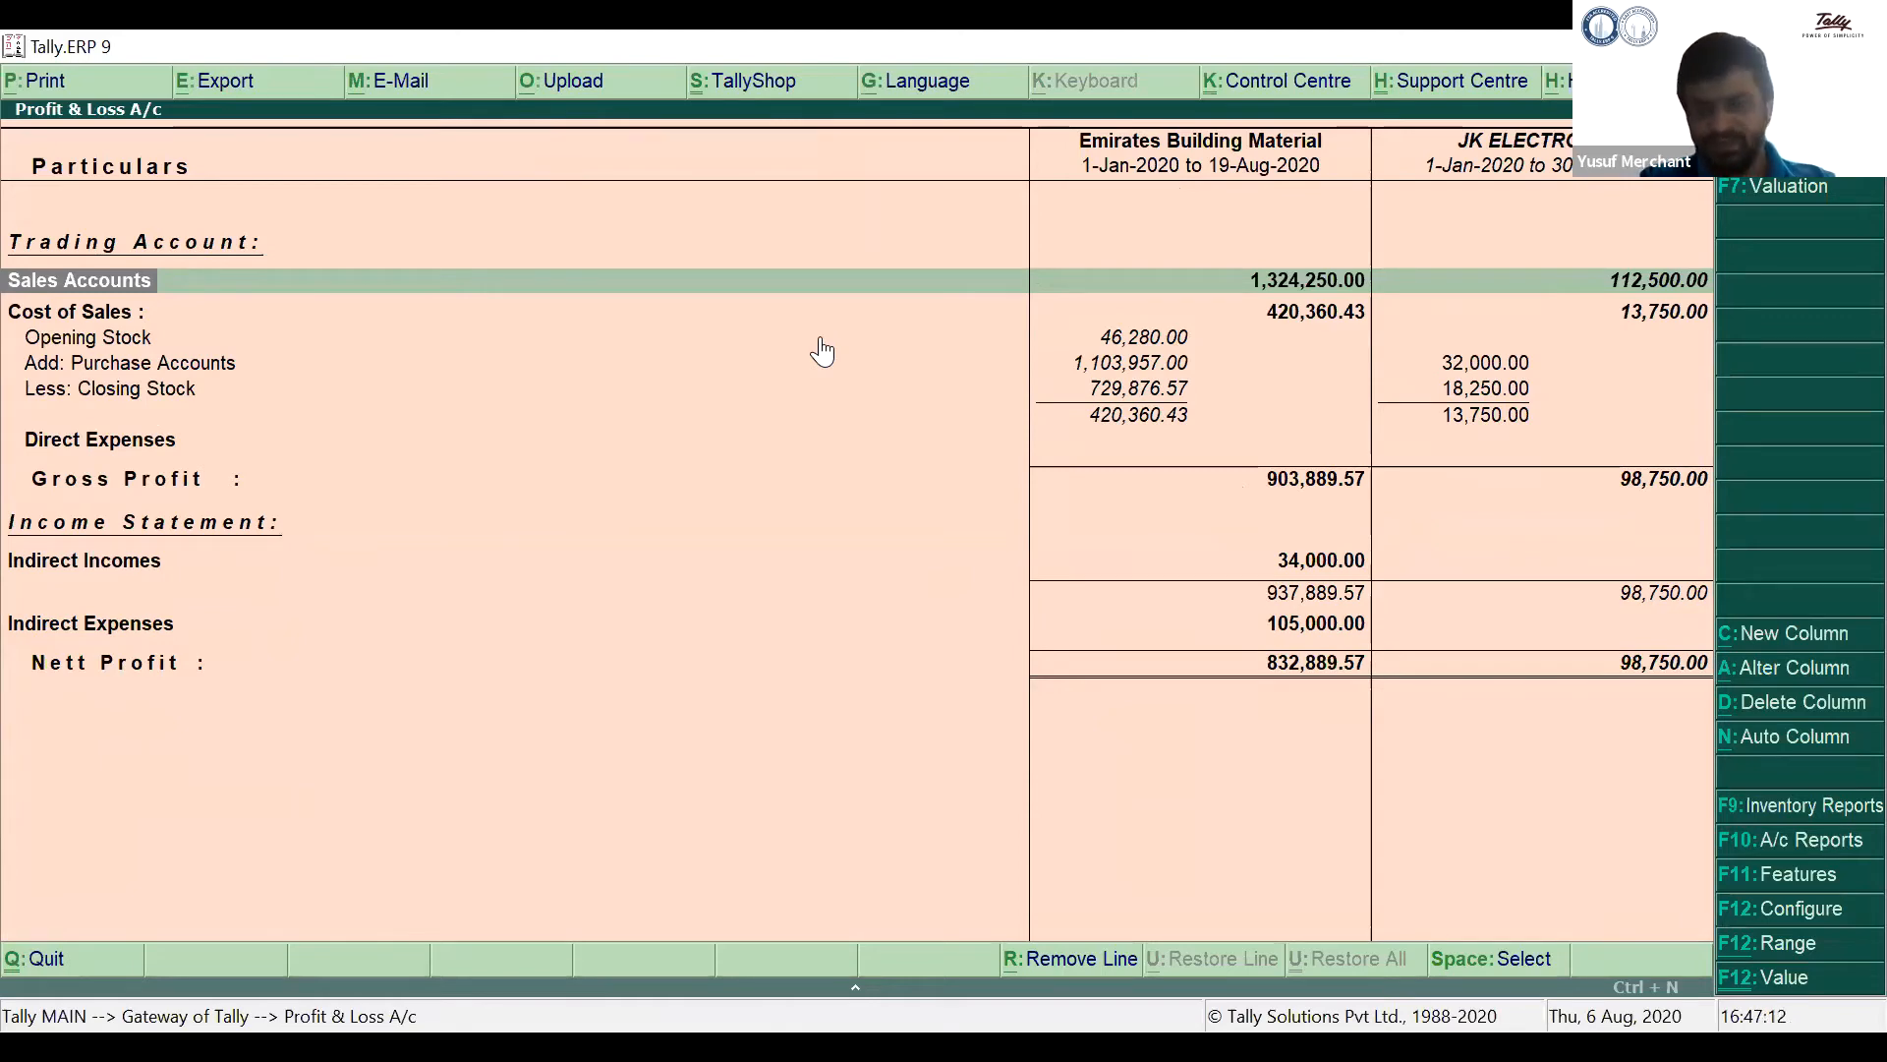
key("Escape")
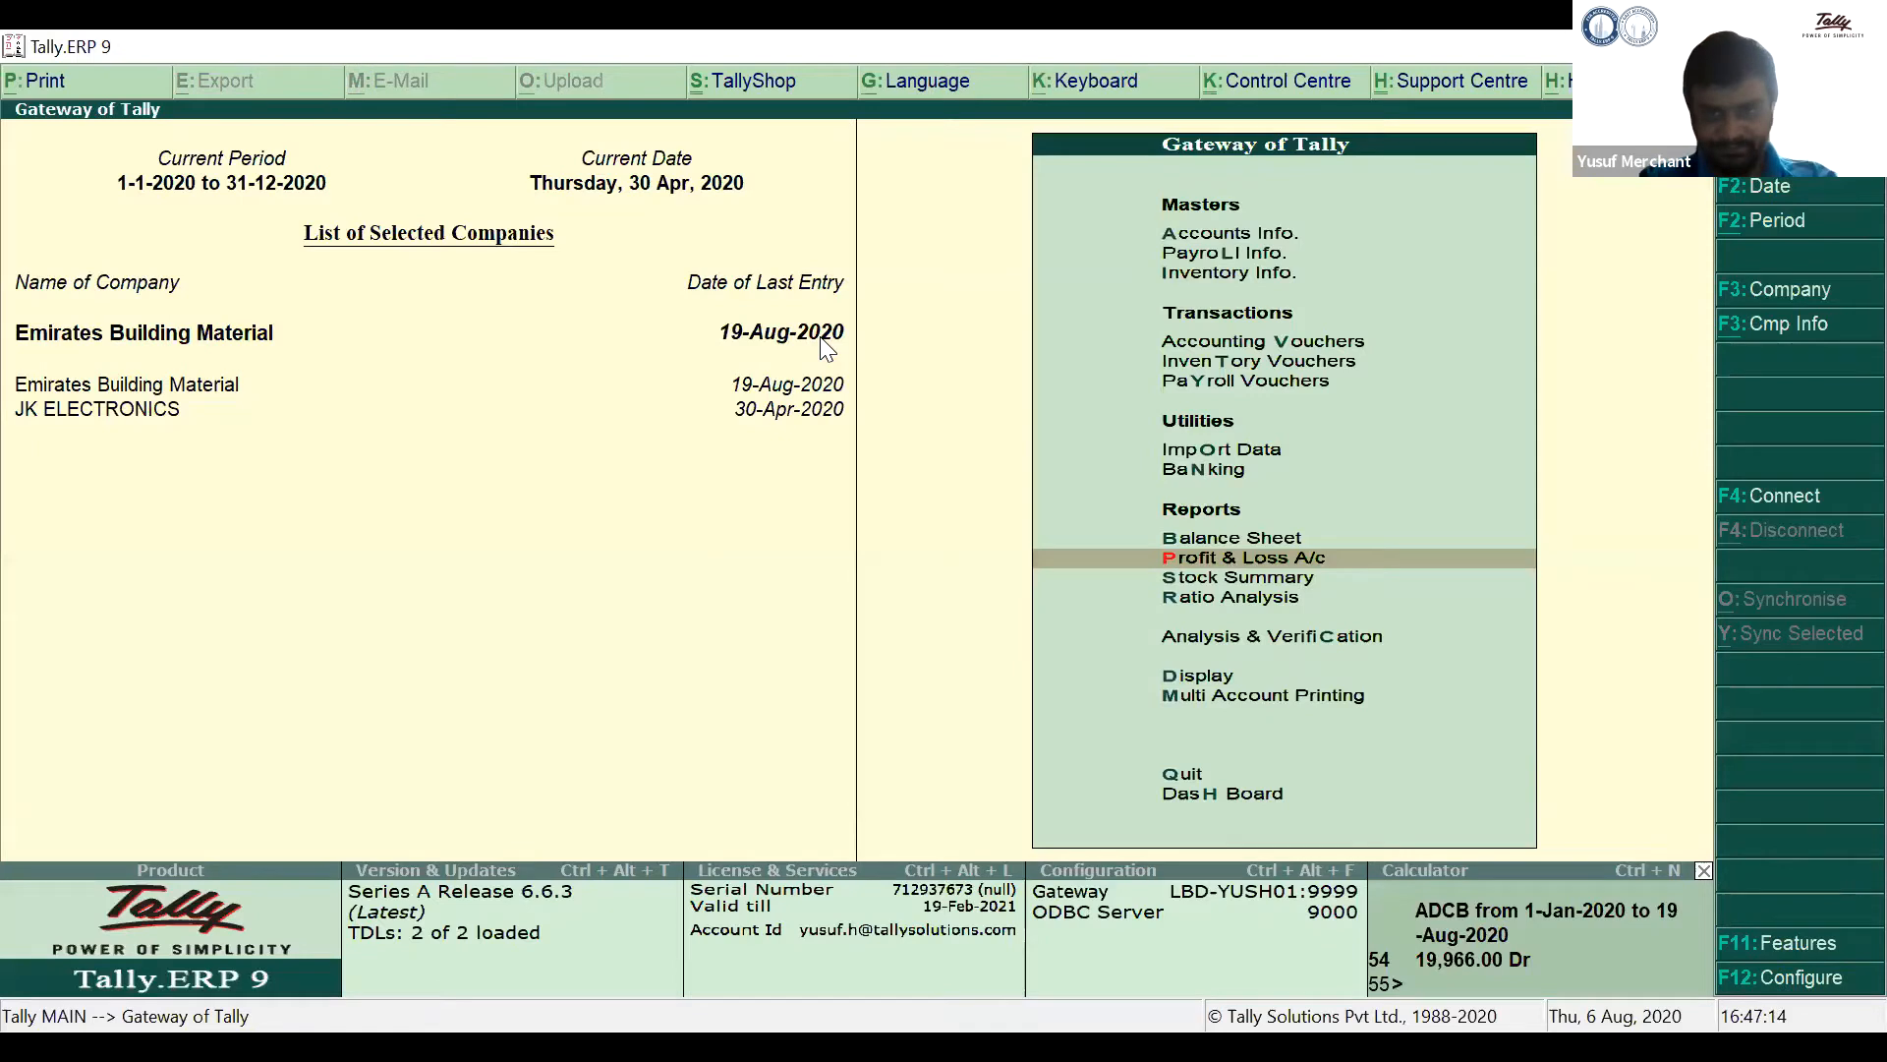
Open the Dash Board for Galaxy Building Material LLC.
key("Down")
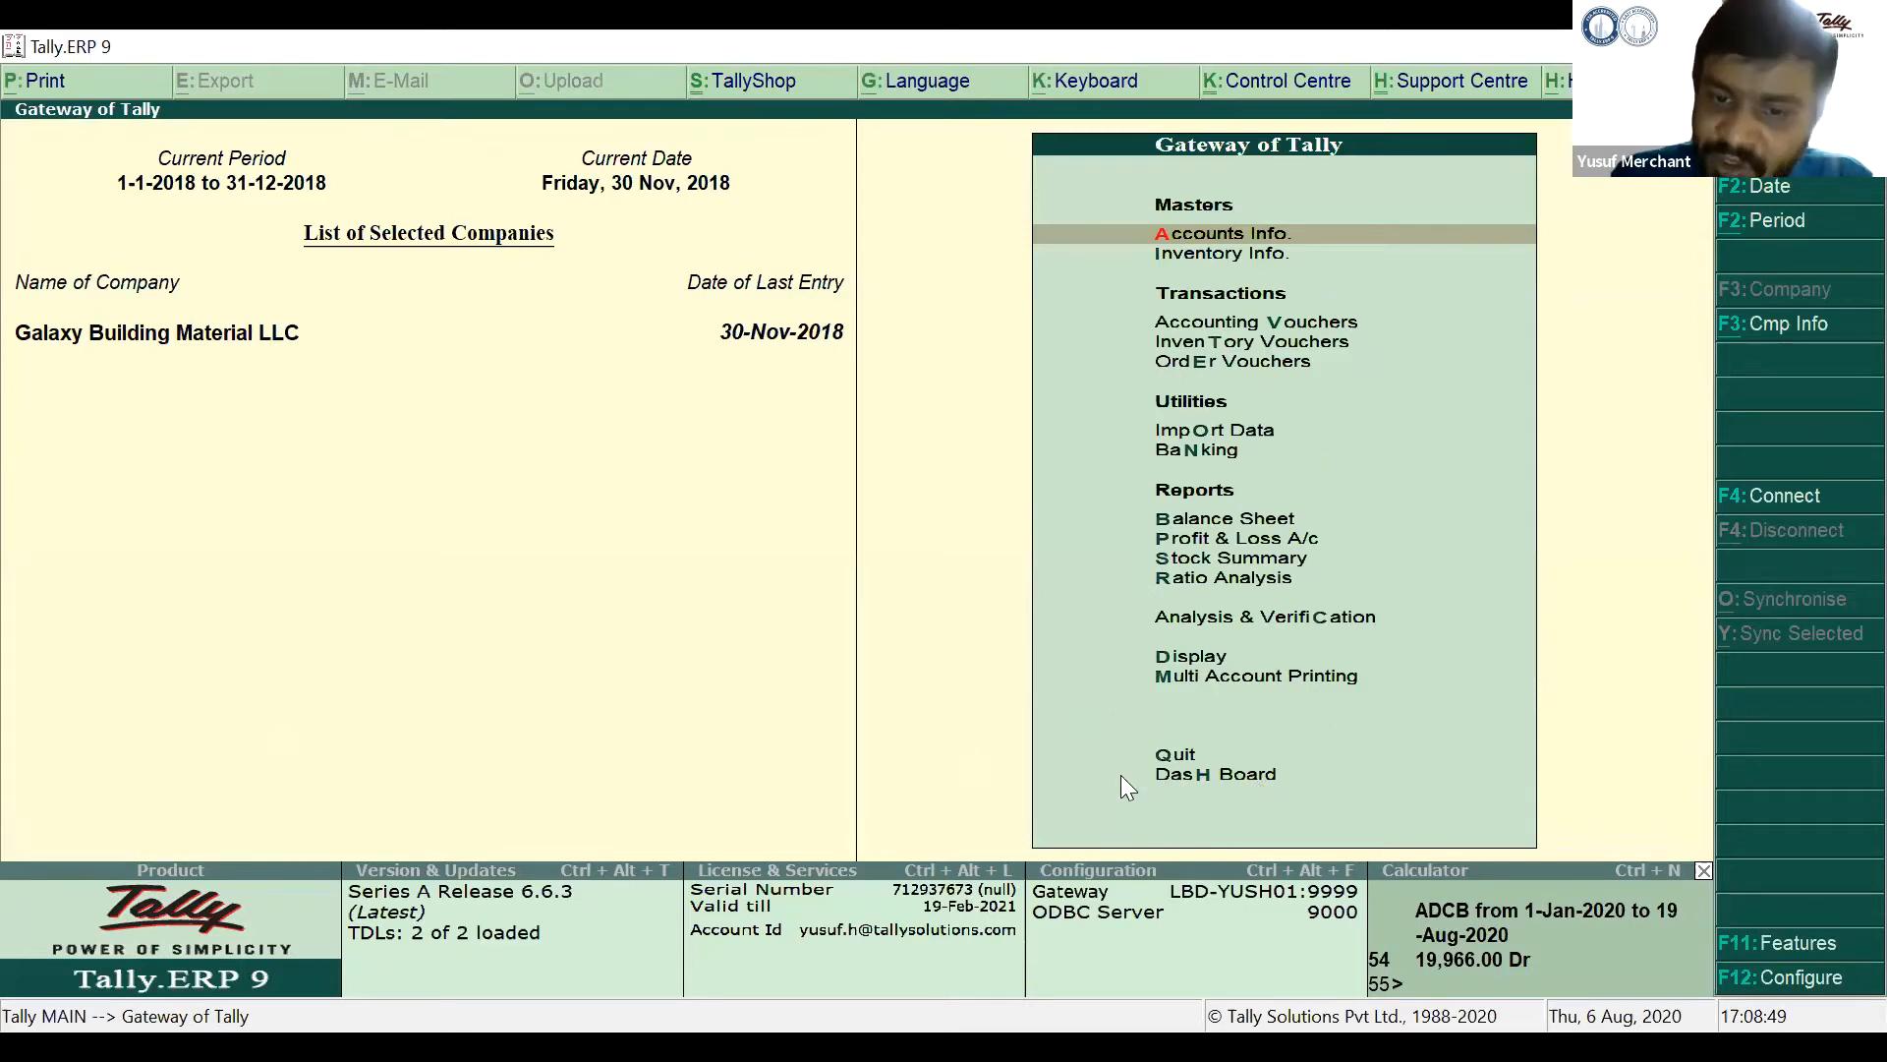
left_click(1201, 774)
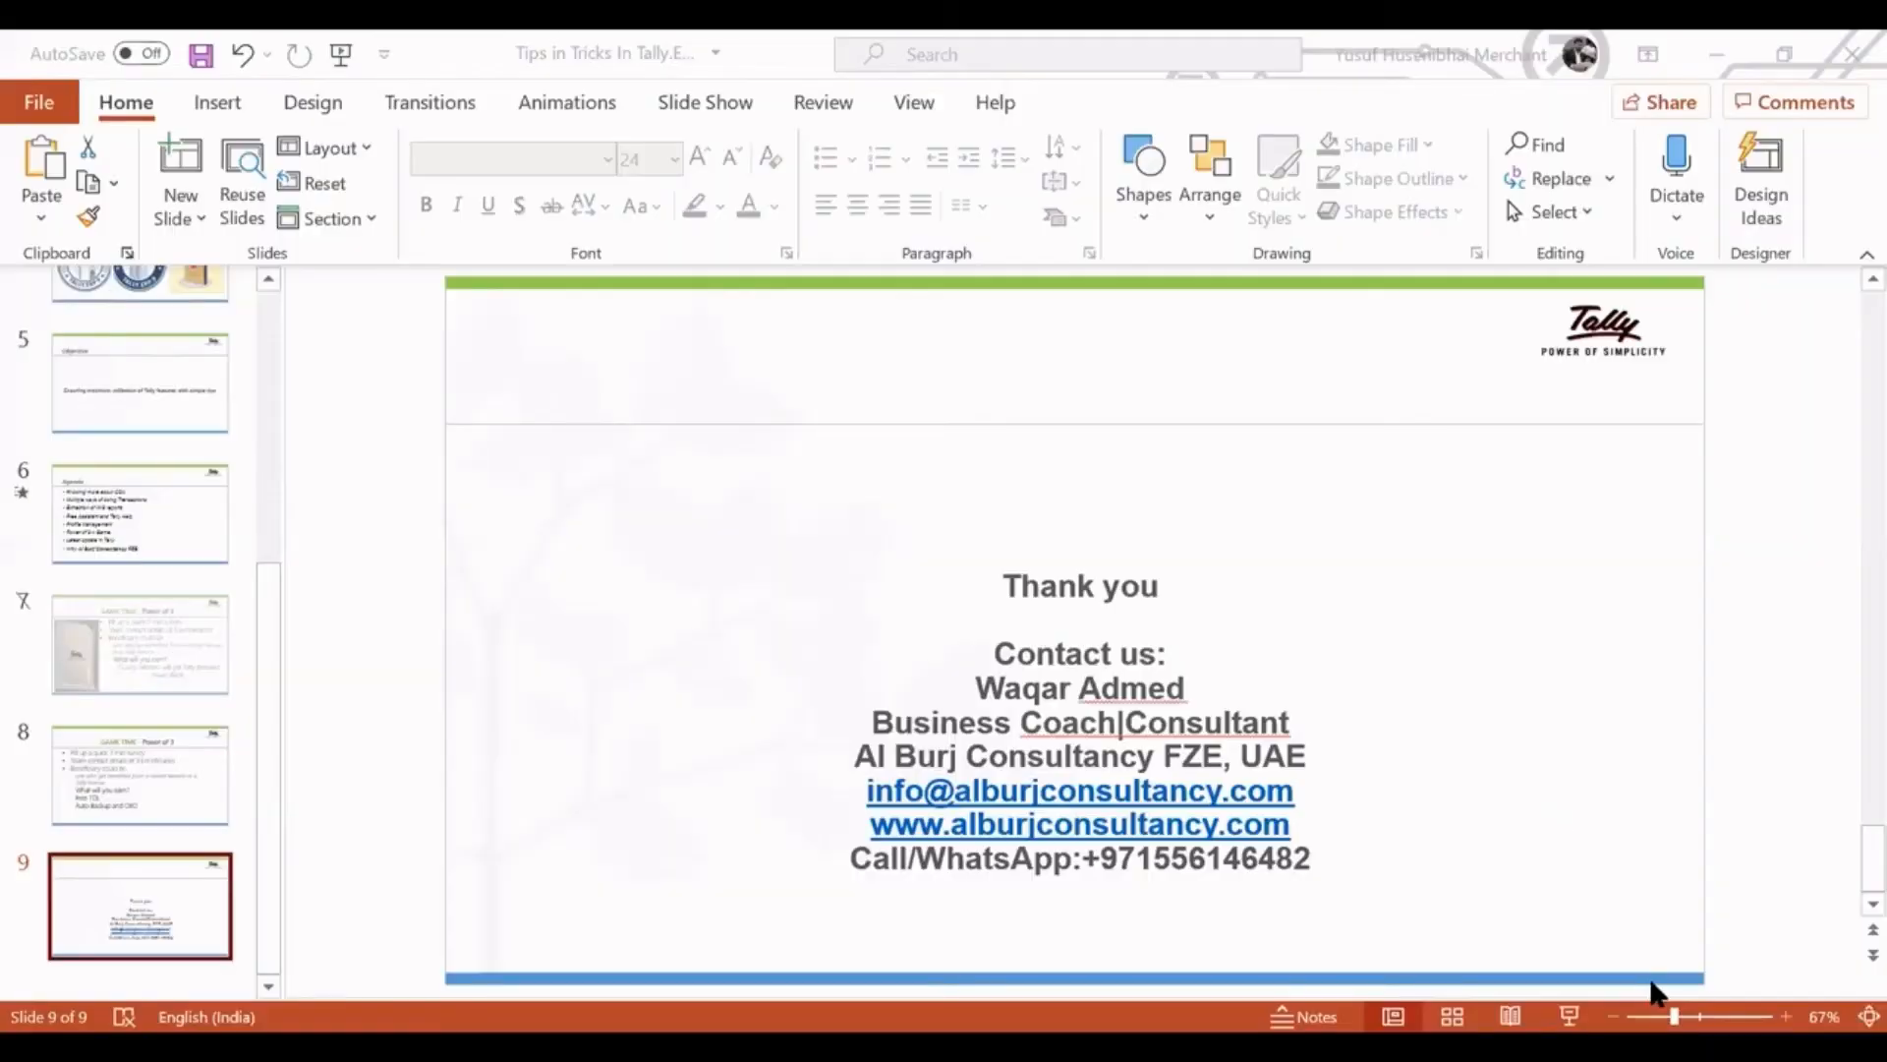
Switch to the PowerPoint presentation, start its slide show, and go back to the first bullet of the Agenda slide.
key("shift+F5")
key("Left")
key("Left")
key("Left")
key("Right")
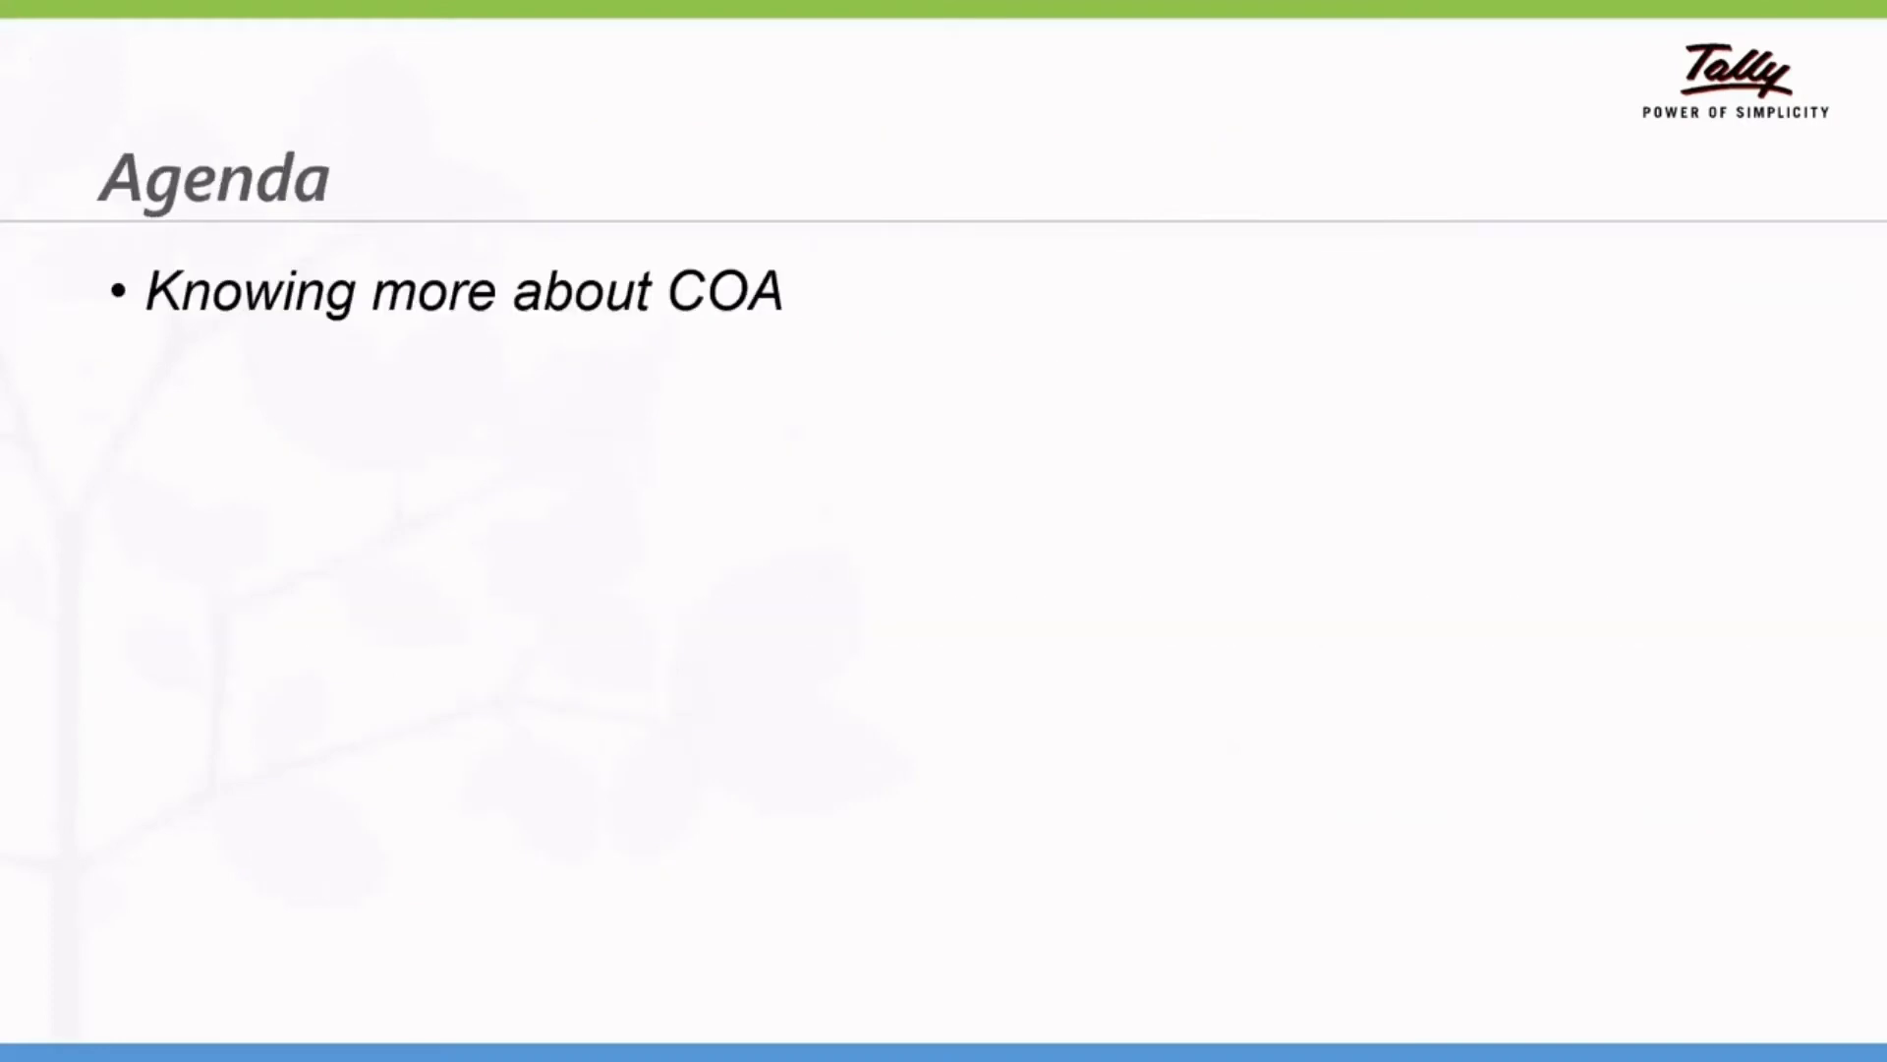